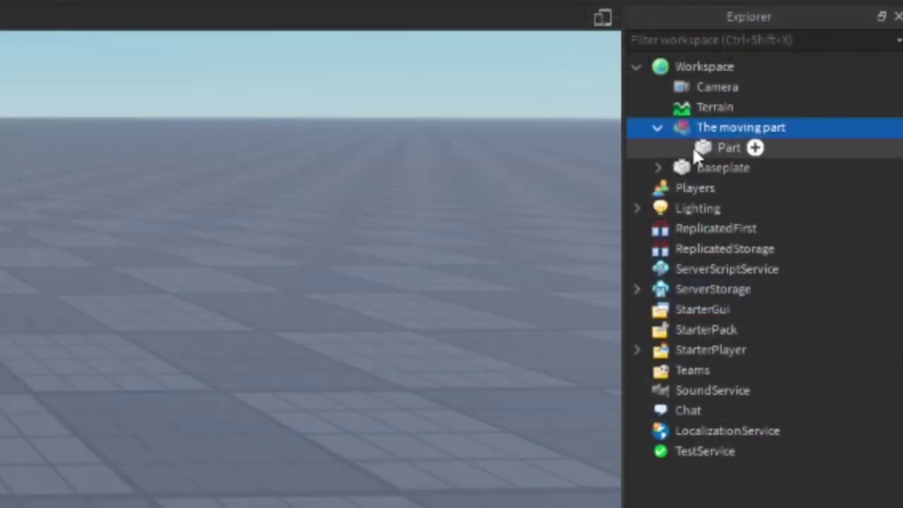
Step: Group the part inside The moving part into a nested model named Parts, and rename the part Main
{"action": "left_click", "coordinate": [704, 147]}
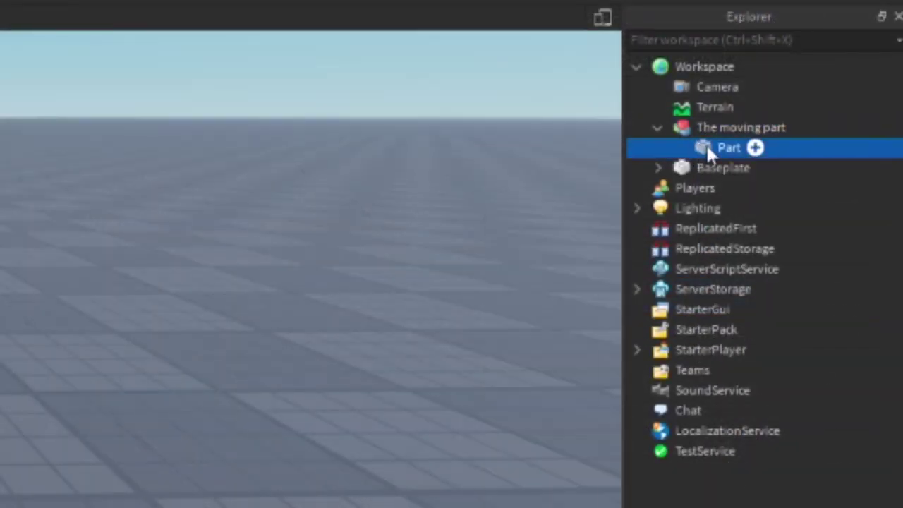
{"action": "right_click", "coordinate": [706, 146]}
{"action": "left_click", "coordinate": [678, 305]}
{"action": "key", "text": "ctrl+g"}
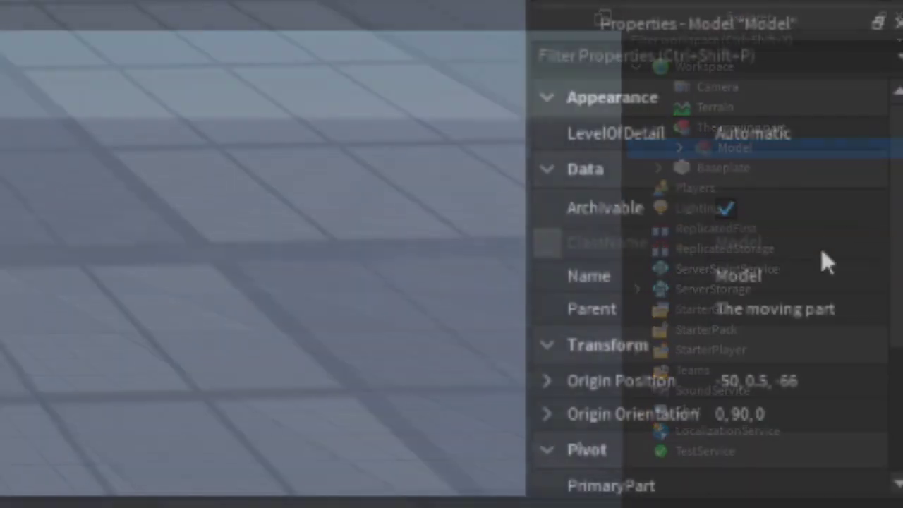
{"action": "left_click", "coordinate": [737, 274]}
{"action": "type", "text": "Parts"}
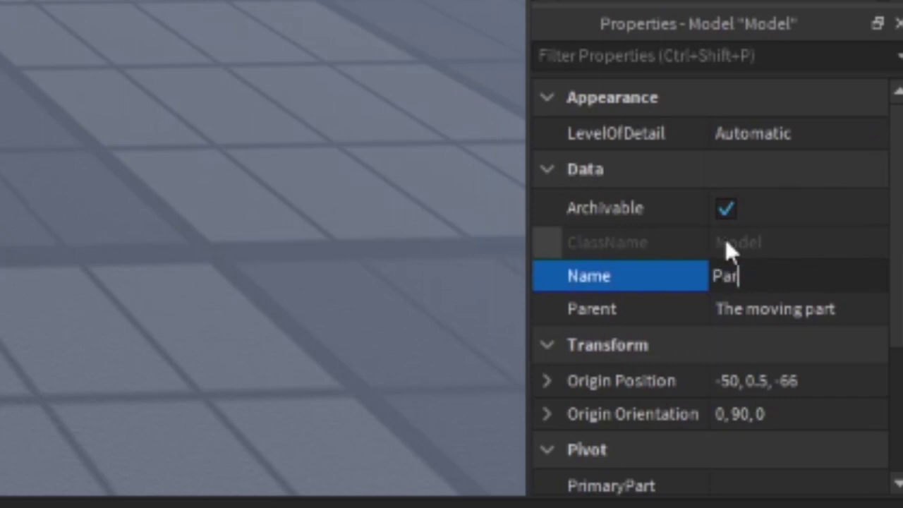
{"action": "key", "text": "Return"}
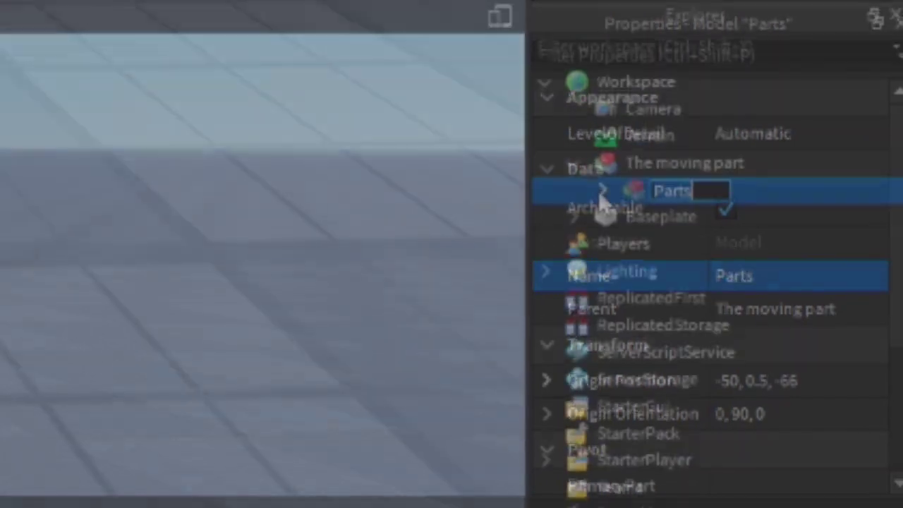
{"action": "left_click", "coordinate": [705, 219]}
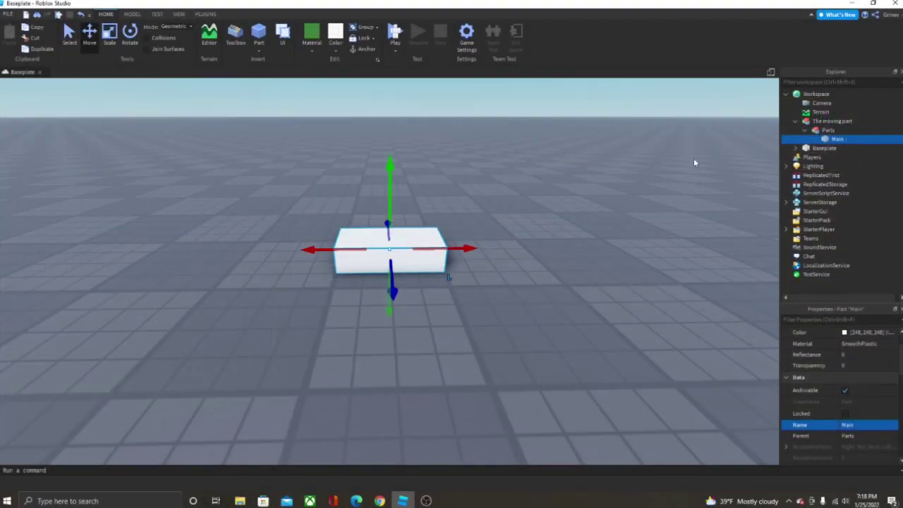
{"action": "left_click", "coordinate": [579, 299]}
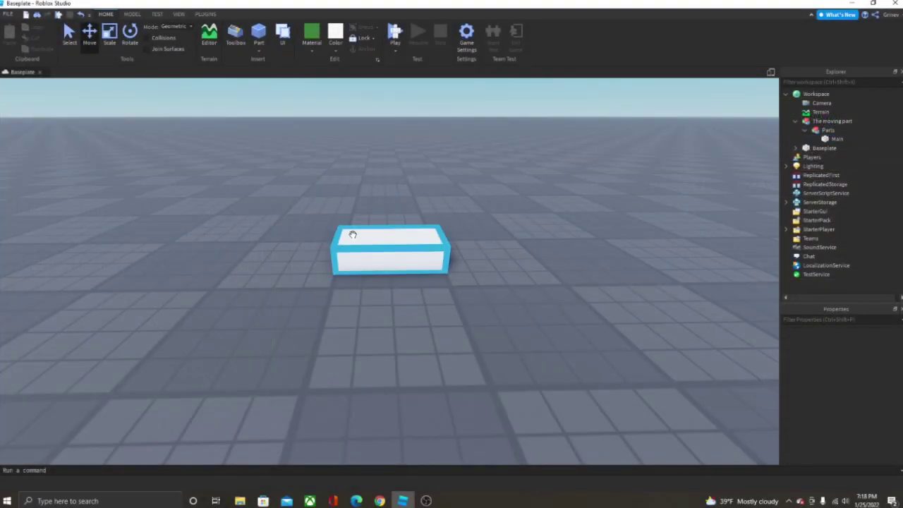
Step: Insert a new block part and place it directly beside the Main block on the baseplate
{"action": "left_click", "coordinate": [256, 31]}
{"action": "left_click_drag", "start_coordinate": [416, 260], "coordinate": [444, 315]}
{"action": "key", "text": "r"}
{"action": "key", "text": "e"}
{"action": "right_click_drag", "start_coordinate": [443, 315], "coordinate": [364, 276]}
Step: Colour the new part Ghost grey
{"action": "left_click", "coordinate": [336, 50]}
{"action": "left_click", "coordinate": [471, 215]}
{"action": "left_click", "coordinate": [335, 44]}
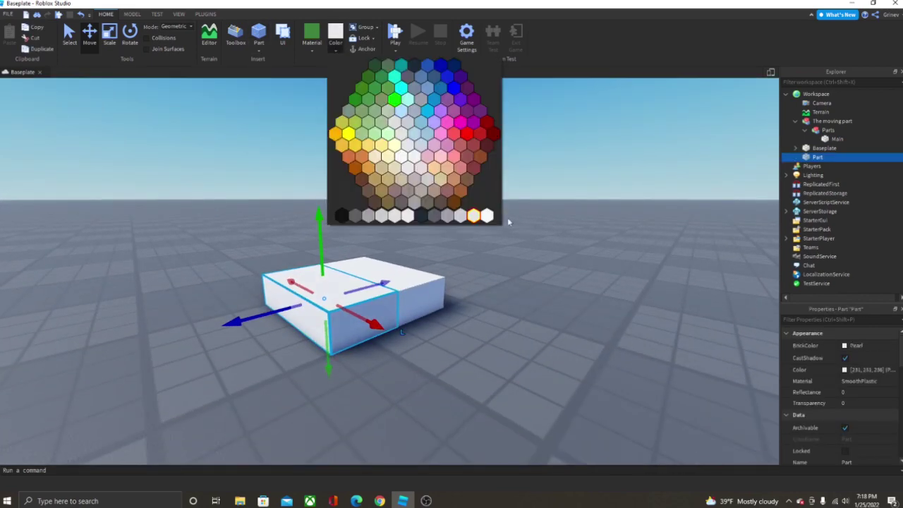
{"action": "left_click", "coordinate": [457, 217]}
Step: Scale the Ghost grey part over the Main block until it fully encloses it with a small margin
{"action": "key", "text": "d"}
{"action": "right_click_drag", "start_coordinate": [451, 220], "coordinate": [338, 169]}
{"action": "key", "text": "s"}
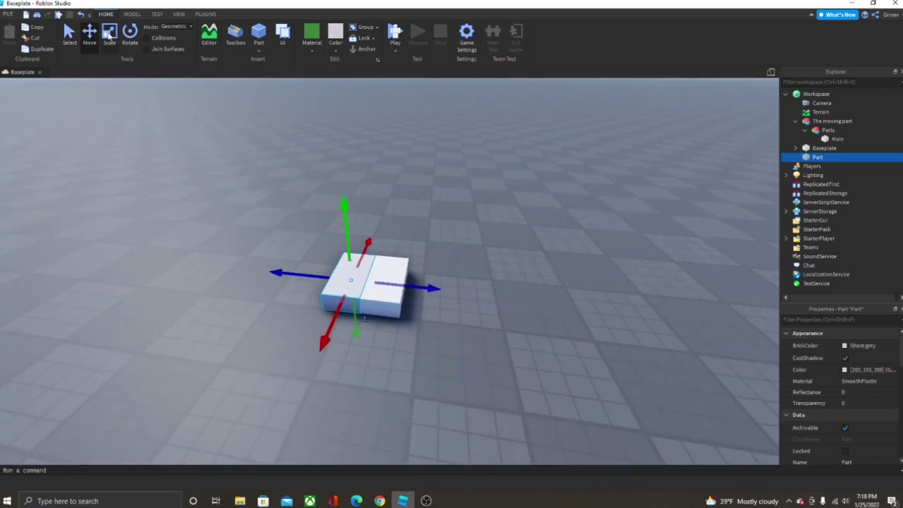
{"action": "left_click", "coordinate": [110, 35]}
{"action": "left_click_drag", "start_coordinate": [390, 286], "coordinate": [434, 290]}
{"action": "left_click_drag", "start_coordinate": [316, 277], "coordinate": [385, 252]}
{"action": "left_click_drag", "start_coordinate": [373, 322], "coordinate": [369, 330], "text": "ctrl"}
{"action": "right_click_drag", "start_coordinate": [369, 330], "coordinate": [393, 332]}
{"action": "key", "text": "w"}
{"action": "key", "text": "s"}
{"action": "key", "text": "s"}
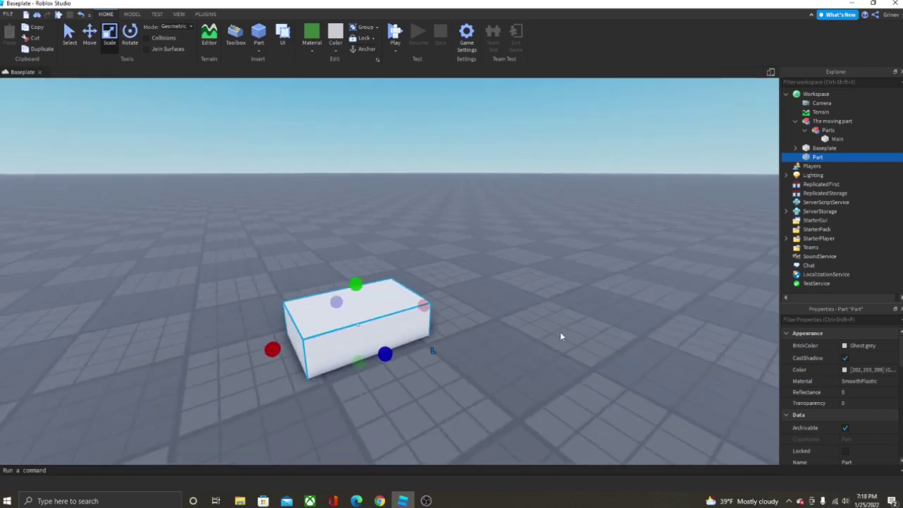
Step: Set the enclosing part's Transparency to 1
{"action": "left_click", "coordinate": [843, 402]}
{"action": "type", "text": "1"}
{"action": "key", "text": "Return"}
Step: Move the transparent part directly under The moving part model and rename it The second main part
{"action": "right_click_drag", "start_coordinate": [691, 331], "coordinate": [672, 305]}
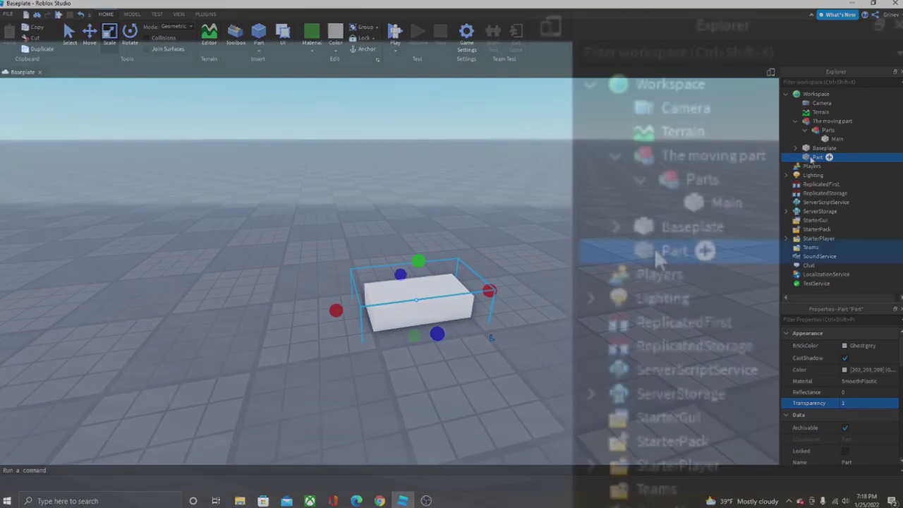
{"action": "left_click_drag", "start_coordinate": [812, 159], "coordinate": [843, 125]}
{"action": "left_click_drag", "start_coordinate": [740, 173], "coordinate": [713, 151]}
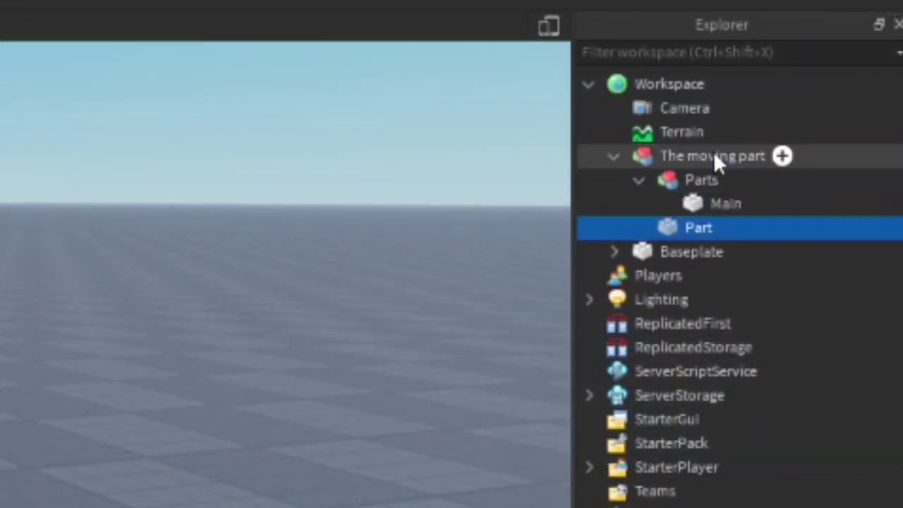
{"action": "left_click", "coordinate": [638, 181]}
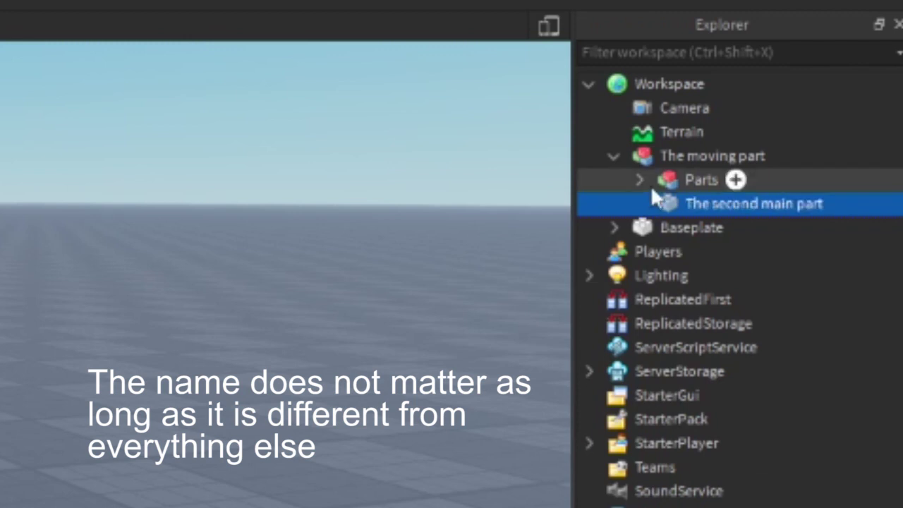
Step: Assign the PrimaryPart property of The moving part model
{"action": "left_click", "coordinate": [643, 179]}
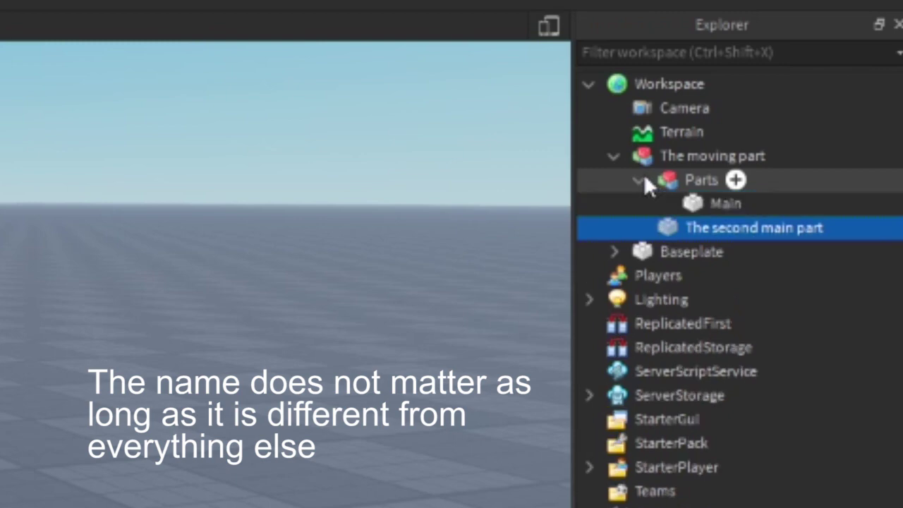
{"action": "left_click", "coordinate": [642, 179]}
{"action": "left_click", "coordinate": [649, 157]}
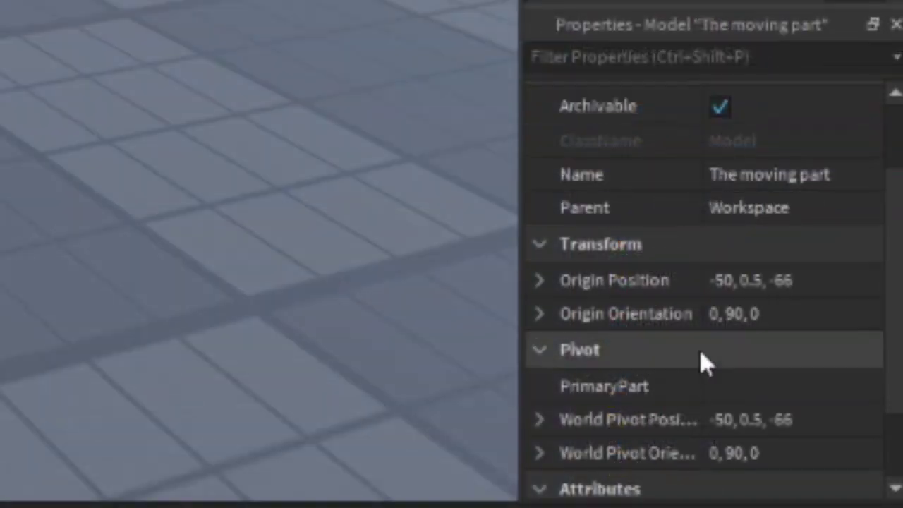
{"action": "left_click", "coordinate": [716, 392]}
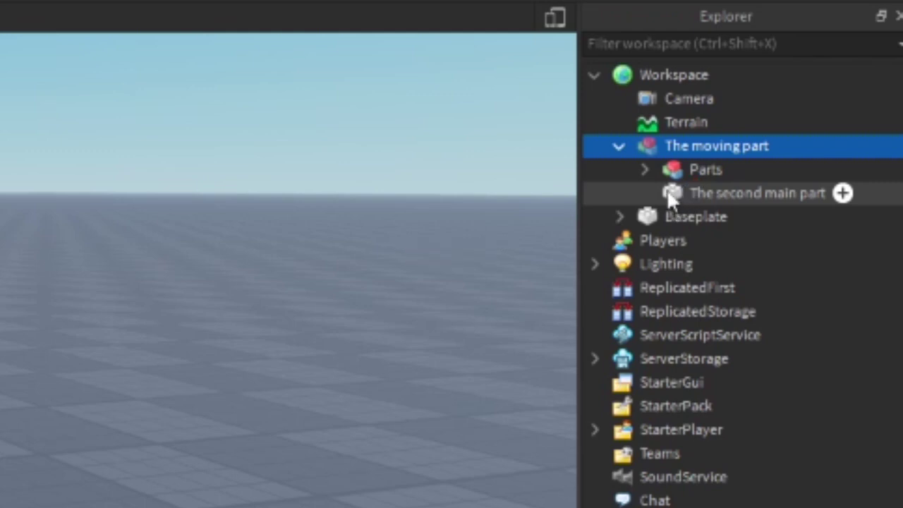
Step: Join Main in place to The second main part as the base part with Easy Weld, keeping the joint animatable
{"action": "left_click", "coordinate": [668, 196]}
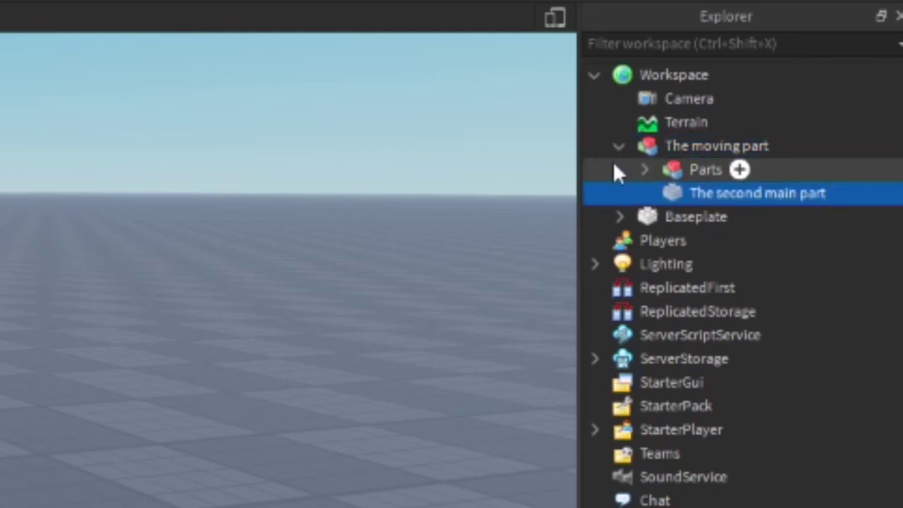
{"action": "left_click", "coordinate": [643, 170]}
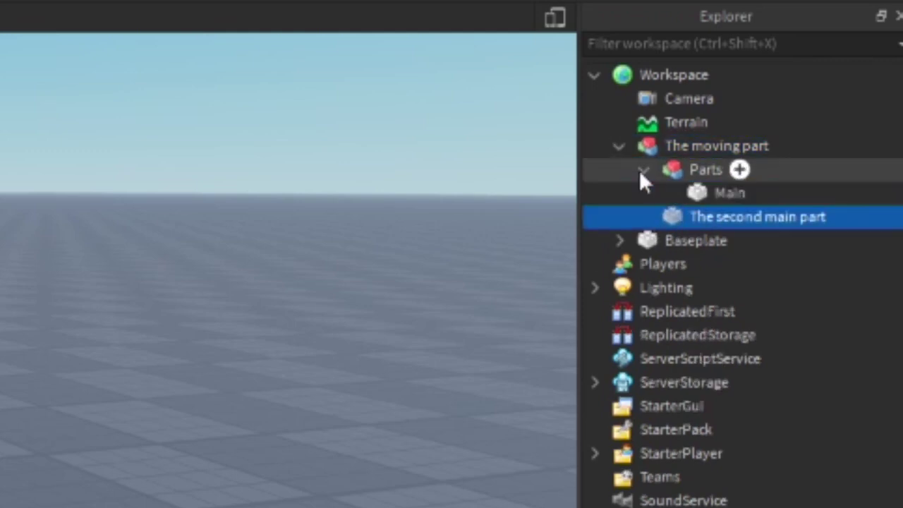
{"action": "left_click", "coordinate": [684, 193], "text": "ctrl"}
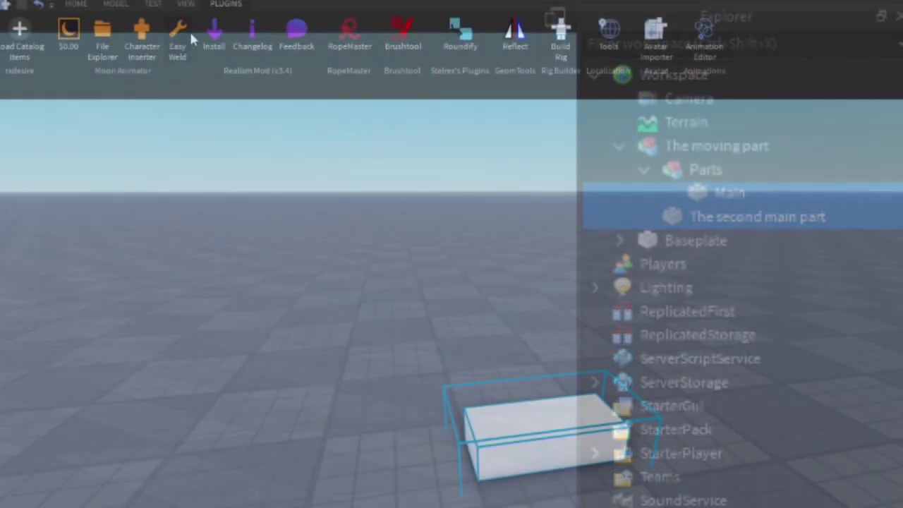
{"action": "left_click", "coordinate": [189, 30]}
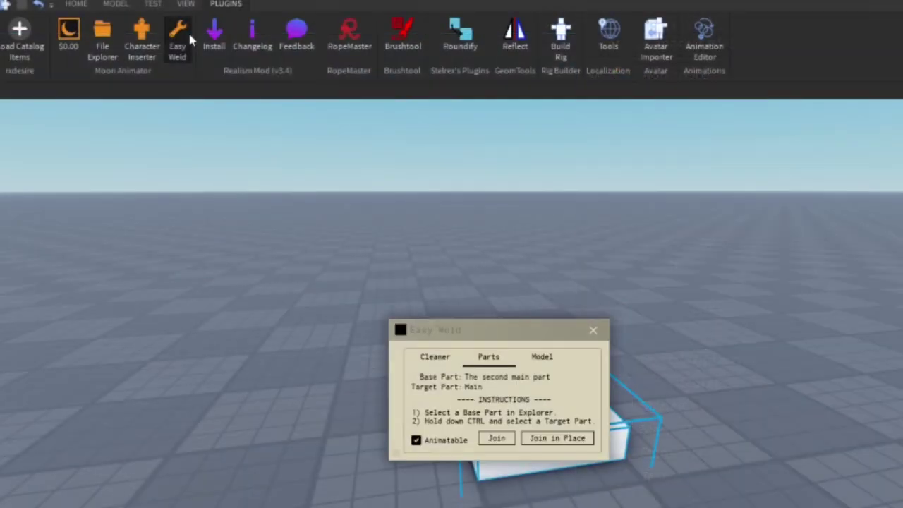
{"action": "left_click", "coordinate": [558, 439]}
{"action": "left_click", "coordinate": [592, 329]}
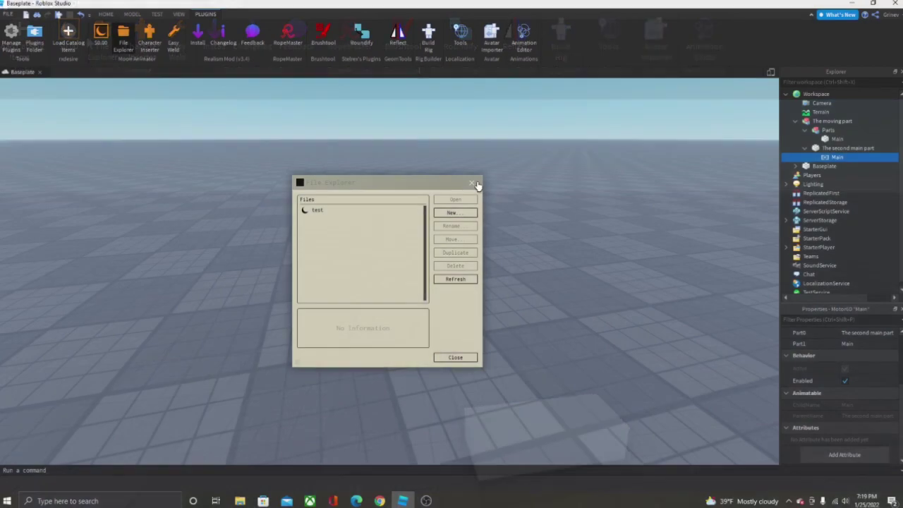
Step: Open the existing animation file "test" in Moon Animator
{"action": "left_click", "coordinate": [476, 178]}
{"action": "left_click", "coordinate": [101, 38]}
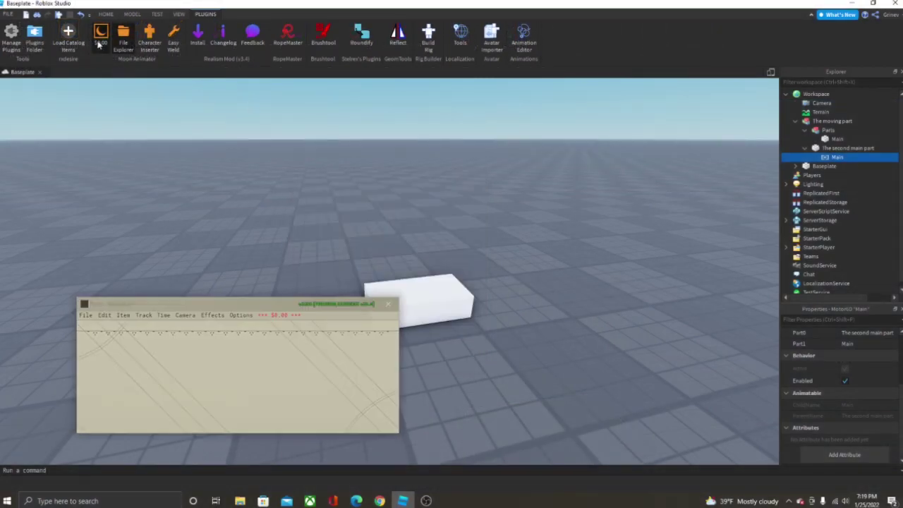
{"action": "left_click", "coordinate": [83, 316]}
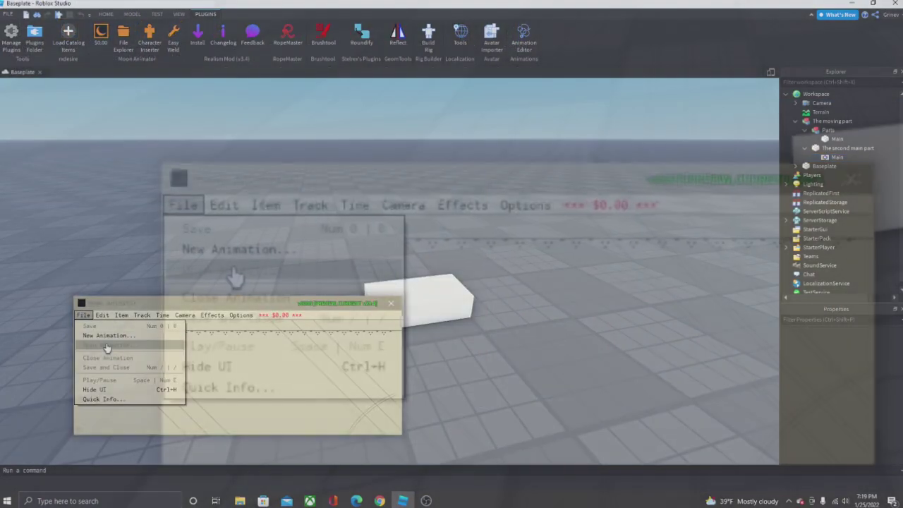
{"action": "left_click", "coordinate": [105, 346]}
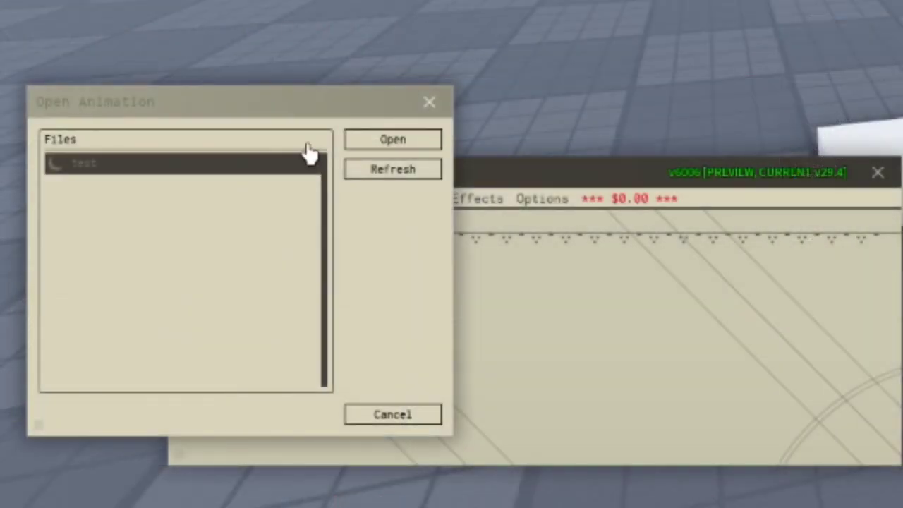
{"action": "left_click", "coordinate": [366, 141]}
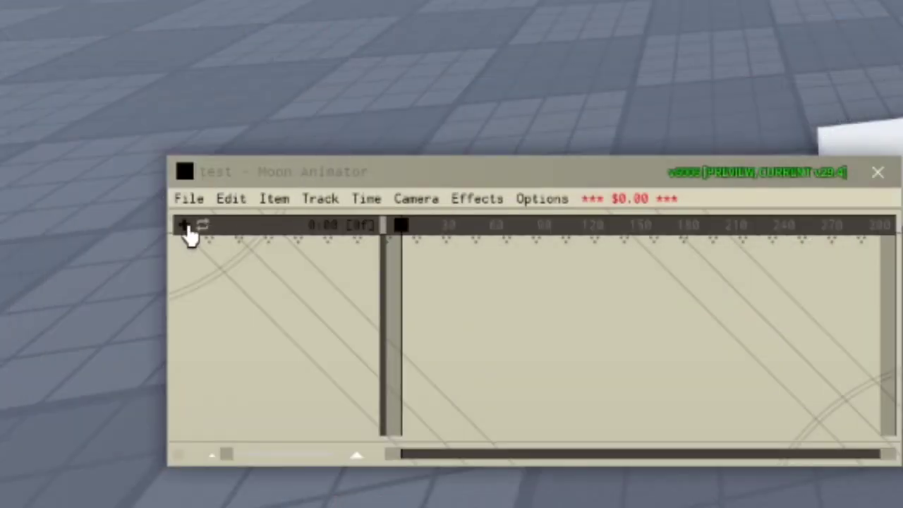
Step: Add The moving part to the test animation as an item with its Rig property
{"action": "left_click", "coordinate": [189, 227]}
{"action": "left_click", "coordinate": [890, 137]}
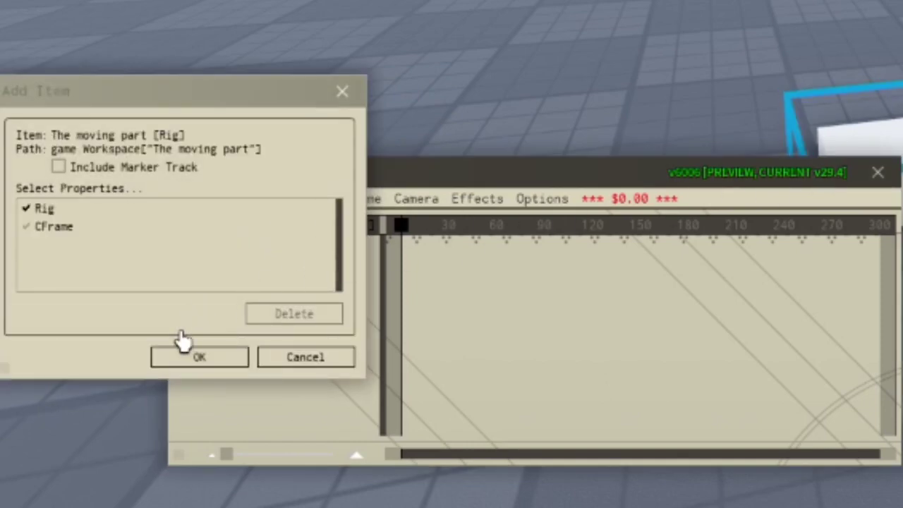
{"action": "left_click", "coordinate": [220, 361]}
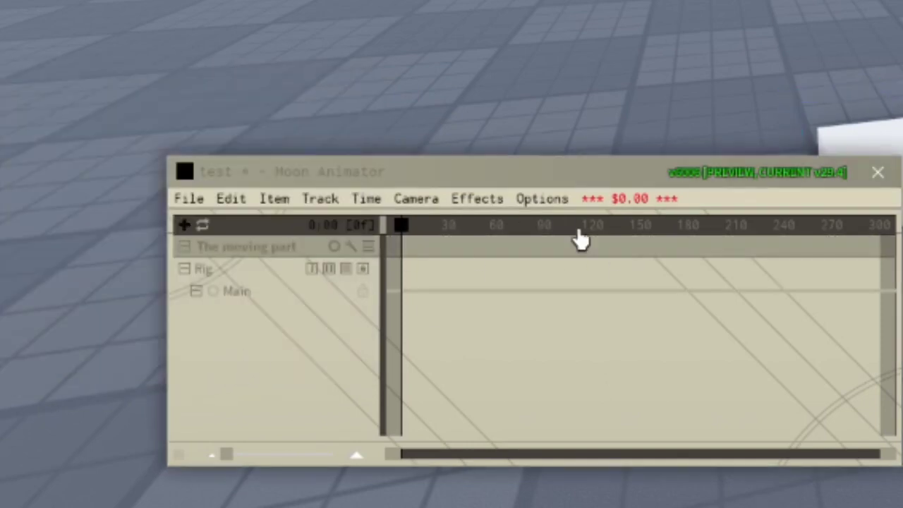
Step: Test the rig by moving and rotating Main from its animation track, and close the animator
{"action": "left_click", "coordinate": [279, 294]}
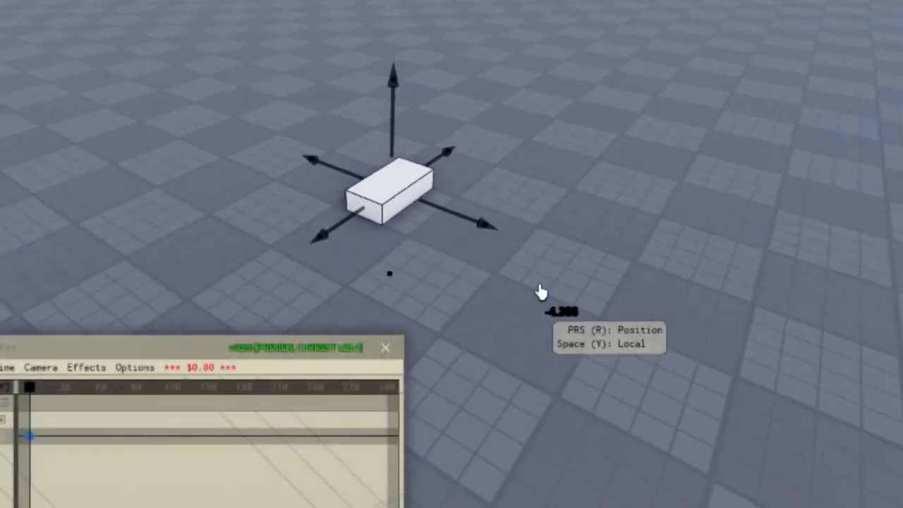
{"action": "left_click_drag", "start_coordinate": [538, 292], "coordinate": [476, 225]}
{"action": "key", "text": "r"}
{"action": "left_click_drag", "start_coordinate": [373, 228], "coordinate": [416, 249]}
{"action": "key", "text": "r"}
{"action": "left_click_drag", "start_coordinate": [422, 155], "coordinate": [423, 124]}
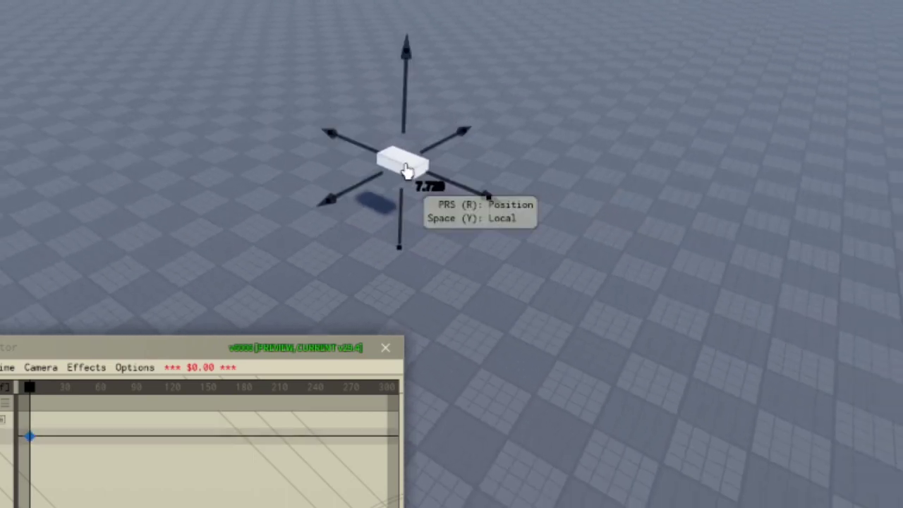
{"action": "left_click", "coordinate": [385, 347]}
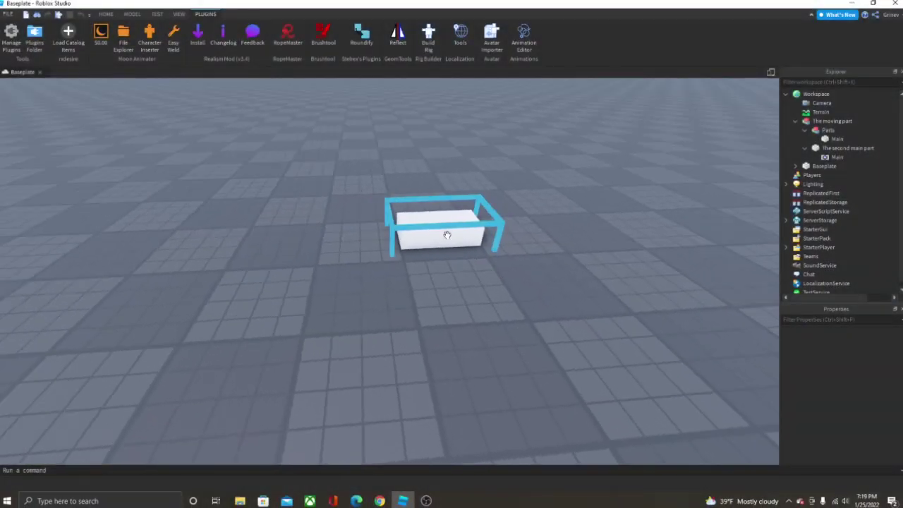
Step: Insert another block part beside the Main block, rotate it to line up, and colour it a darker grey
{"action": "left_click", "coordinate": [104, 13]}
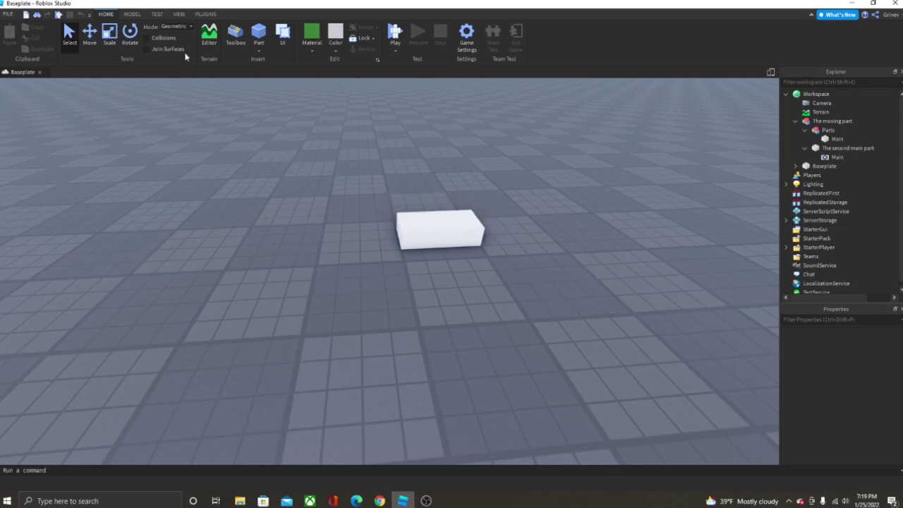
{"action": "left_click", "coordinate": [258, 37]}
{"action": "left_click_drag", "start_coordinate": [399, 216], "coordinate": [351, 238]}
{"action": "key", "text": "ctrl+r"}
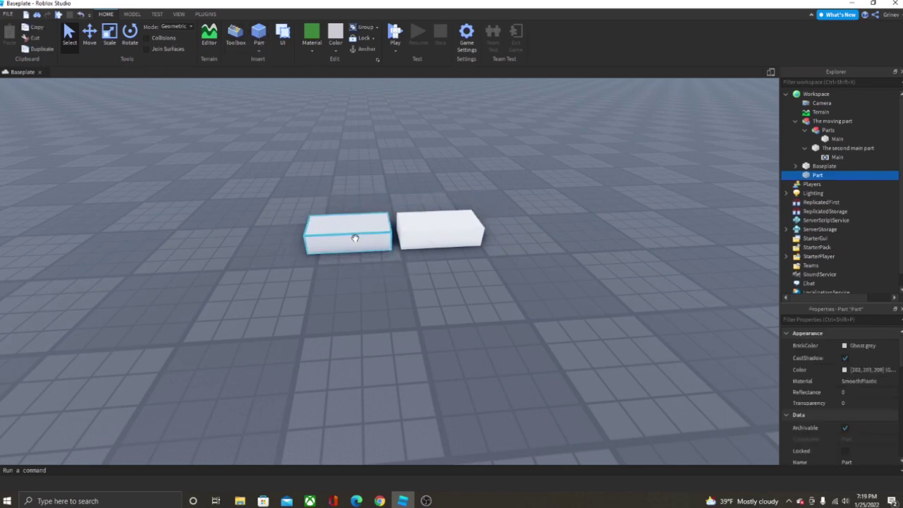
{"action": "left_click", "coordinate": [334, 46]}
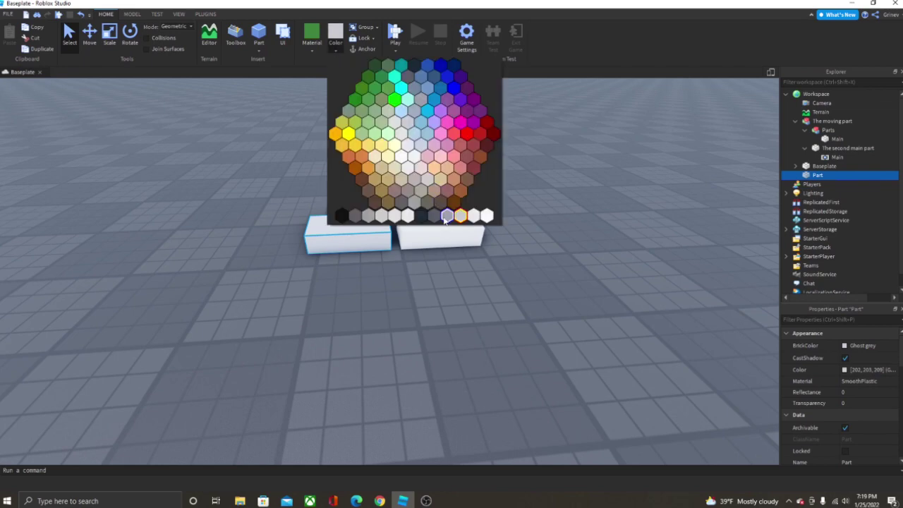
{"action": "left_click", "coordinate": [445, 219]}
{"action": "left_click", "coordinate": [438, 170]}
Step: Collapse Parts and The second main part in the object tree, and rename the new grey part 1
{"action": "scroll", "coordinate": [438, 163], "scroll_direction": "up", "scroll_amount": 5}
{"action": "right_click_drag", "start_coordinate": [439, 170], "coordinate": [436, 176]}
{"action": "scroll", "coordinate": [439, 163], "scroll_direction": "down", "scroll_amount": 3}
{"action": "key", "text": "s"}
{"action": "key", "text": "a"}
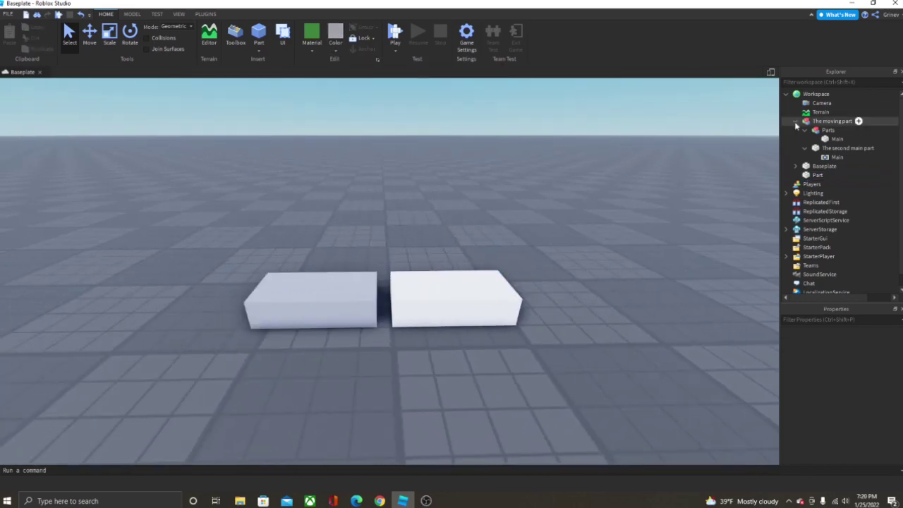
{"action": "left_click", "coordinate": [804, 129]}
{"action": "left_click", "coordinate": [805, 139]}
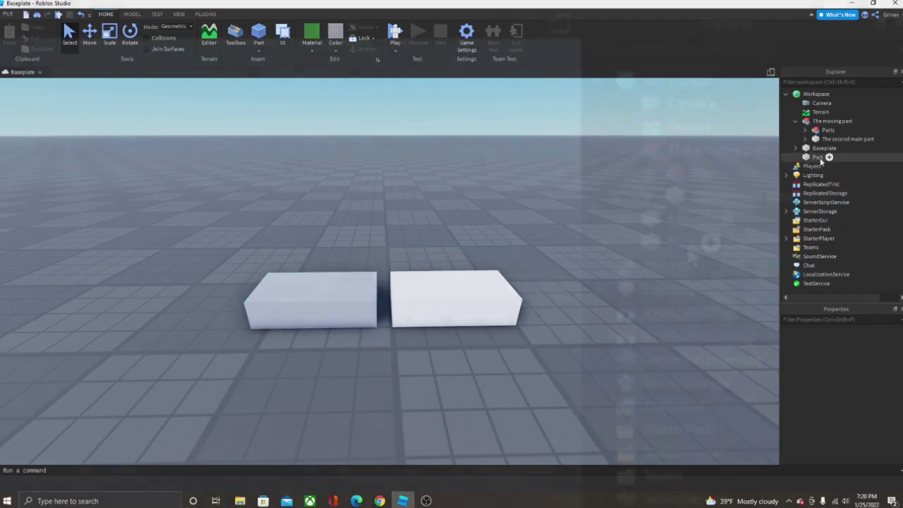
{"action": "left_click", "coordinate": [812, 156]}
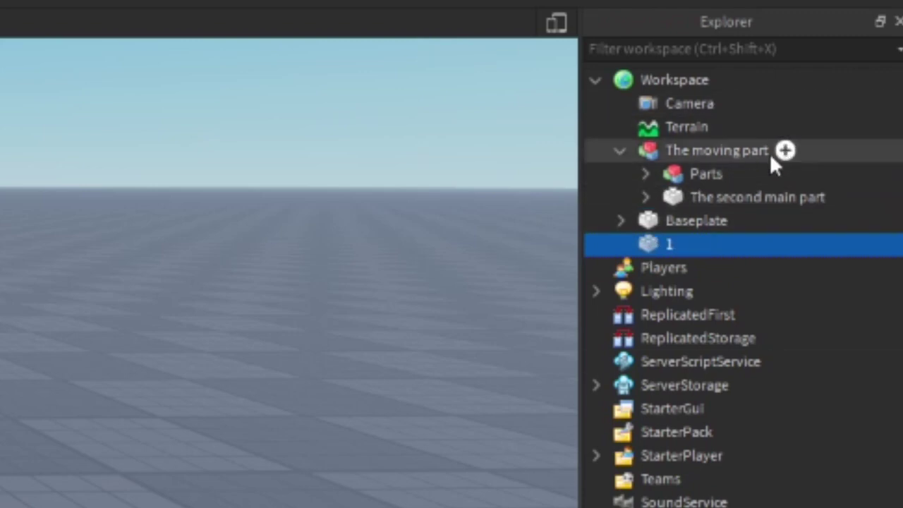
Step: Add a new model named Other inside The moving part and move part 1 into it
{"action": "left_click", "coordinate": [708, 152]}
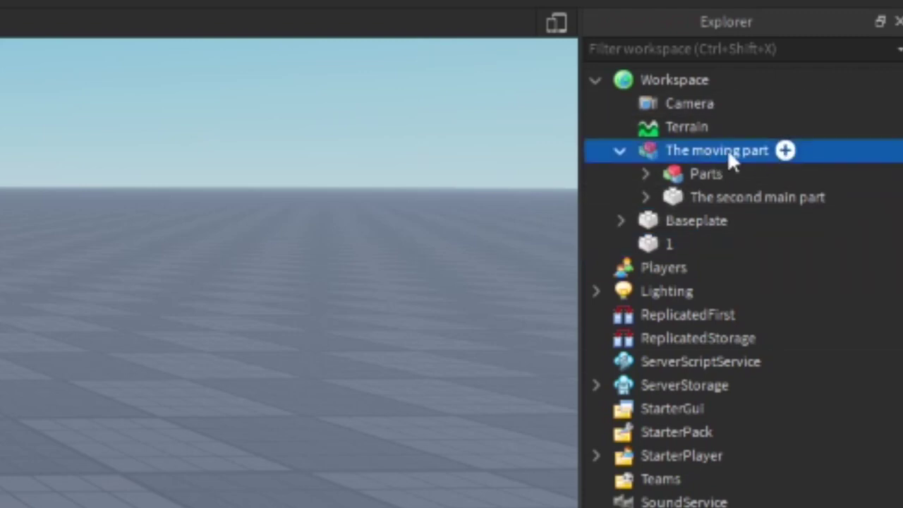
{"action": "left_click", "coordinate": [785, 151]}
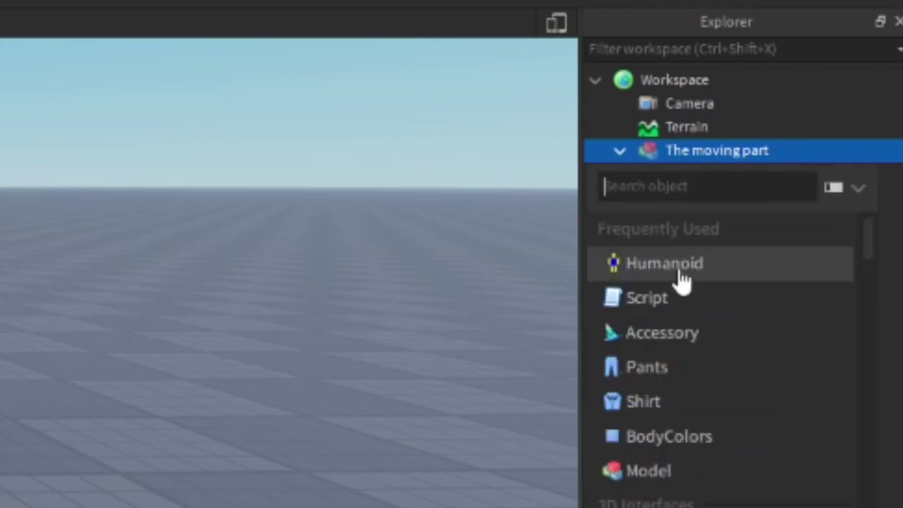
{"action": "left_click", "coordinate": [630, 476]}
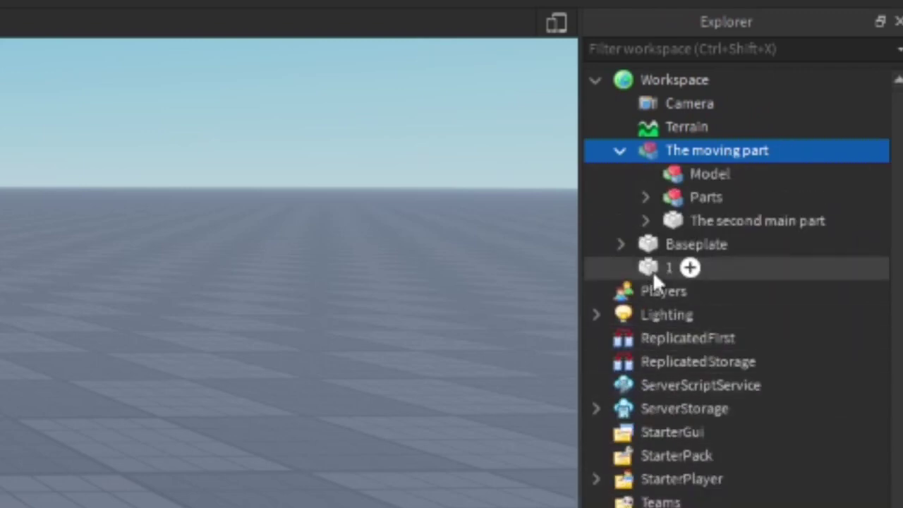
{"action": "left_click", "coordinate": [704, 176]}
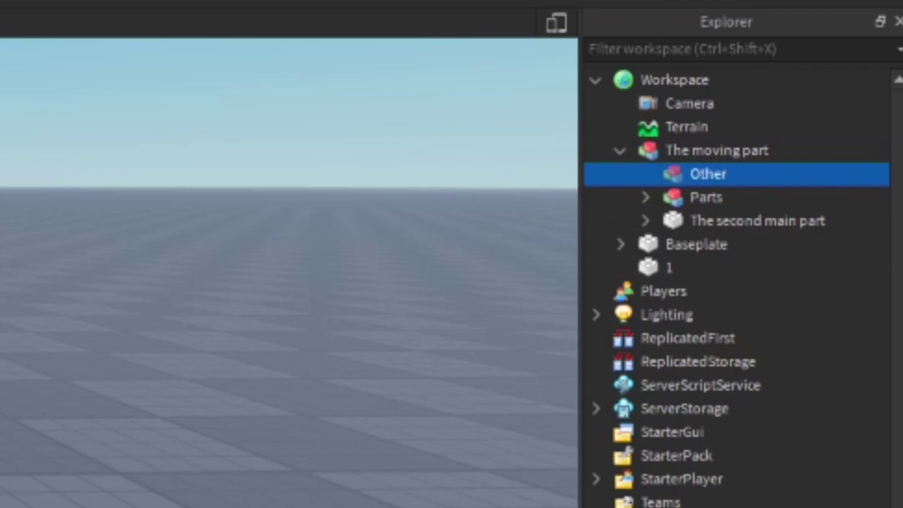
{"action": "left_click_drag", "start_coordinate": [650, 266], "coordinate": [726, 176]}
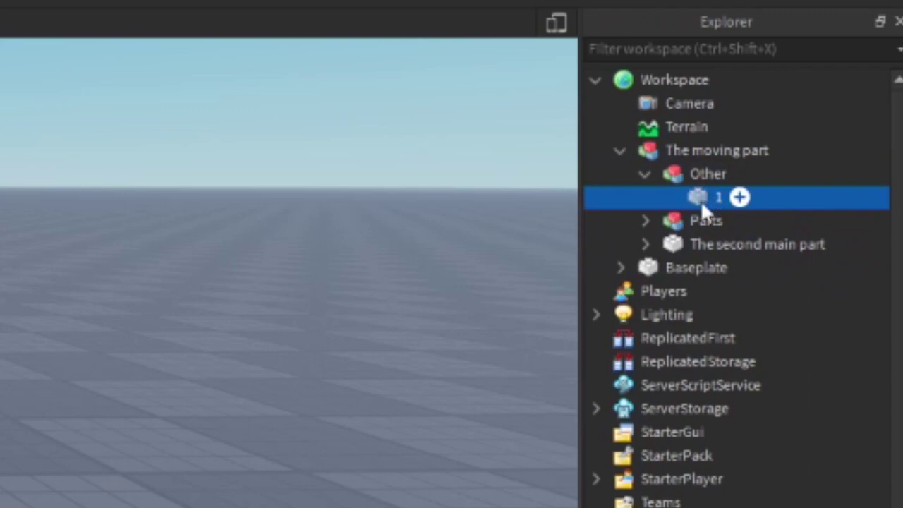
Step: Weld part 1 to the base part Main with Easy Weld, as an animatable join in place
{"action": "left_click", "coordinate": [649, 222]}
{"action": "left_click", "coordinate": [645, 221]}
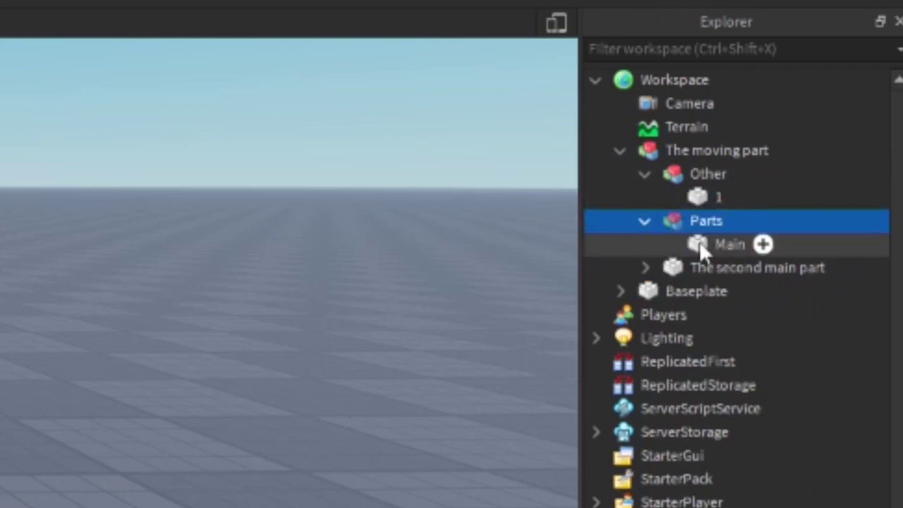
{"action": "left_click", "coordinate": [699, 241]}
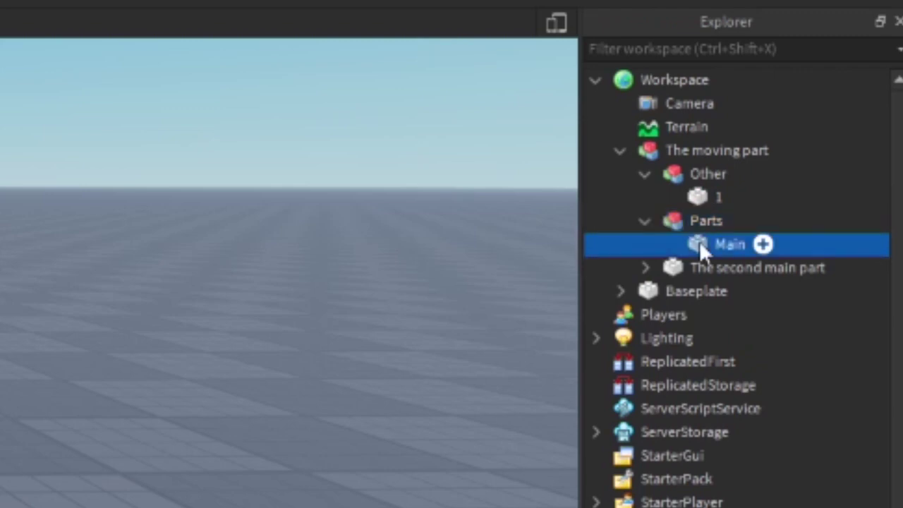
{"action": "left_click", "coordinate": [703, 196], "text": "ctrl"}
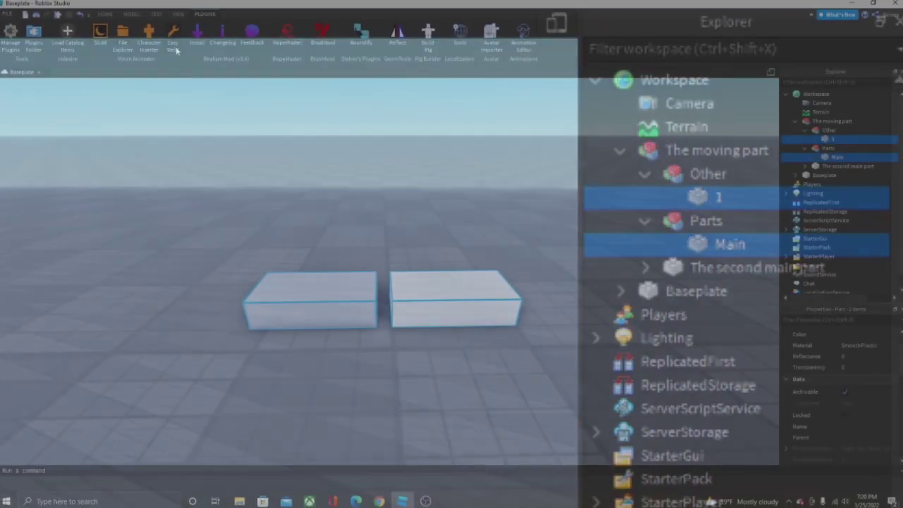
{"action": "left_click", "coordinate": [173, 46]}
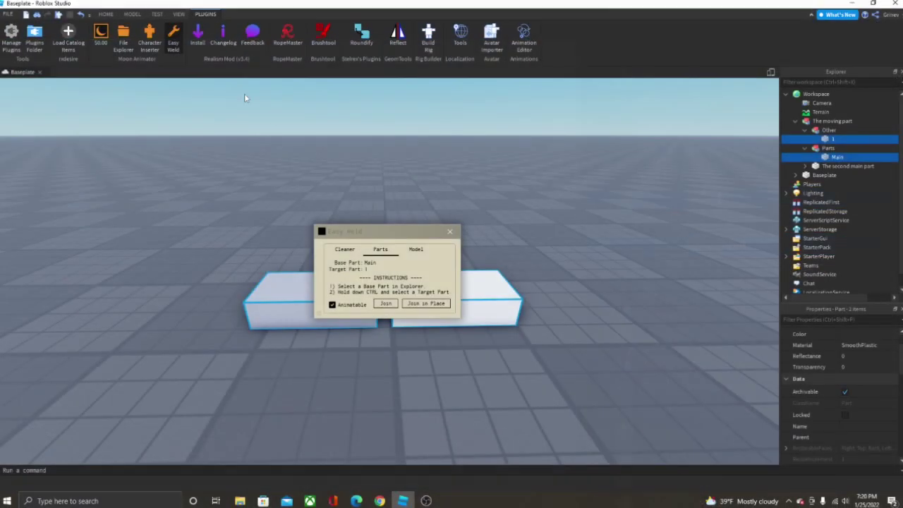
{"action": "left_click", "coordinate": [425, 303]}
{"action": "left_click", "coordinate": [450, 231]}
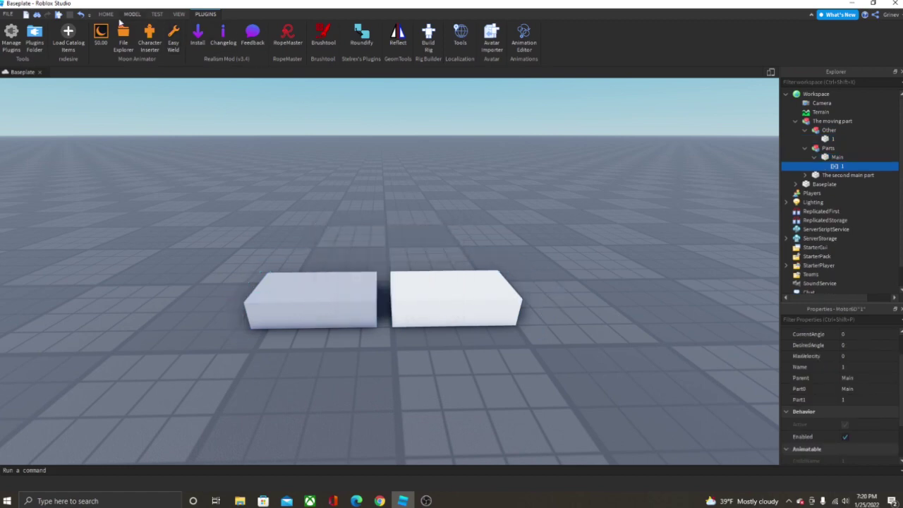
Step: Open the test animation in Moon Animator and add The moving part to it as a rig item
{"action": "left_click", "coordinate": [102, 35]}
{"action": "left_click", "coordinate": [82, 314]}
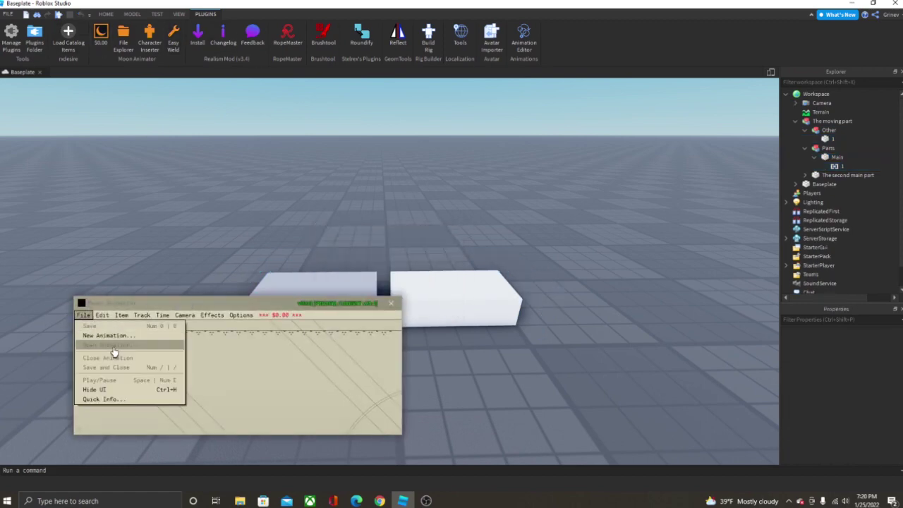
{"action": "left_click", "coordinate": [113, 352]}
{"action": "left_click", "coordinate": [181, 293]}
{"action": "left_click", "coordinate": [79, 328]}
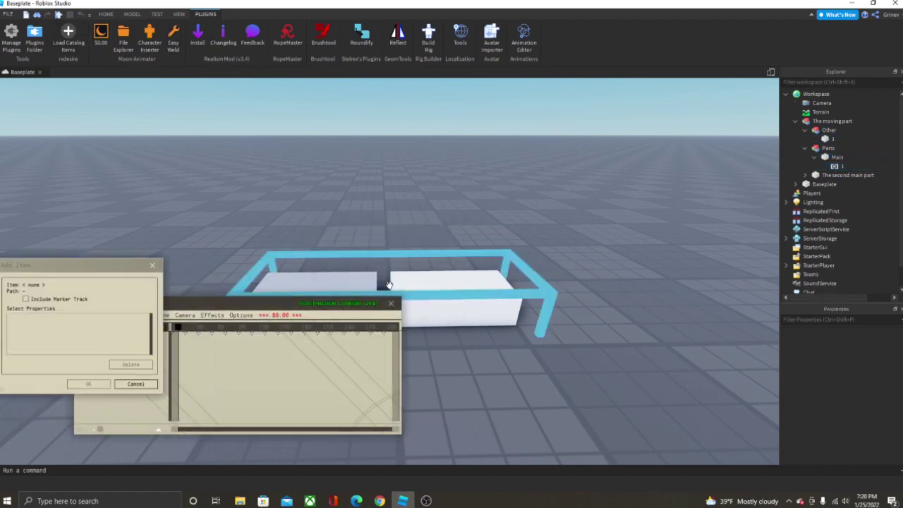
{"action": "left_click", "coordinate": [389, 285]}
{"action": "left_click", "coordinate": [88, 384]}
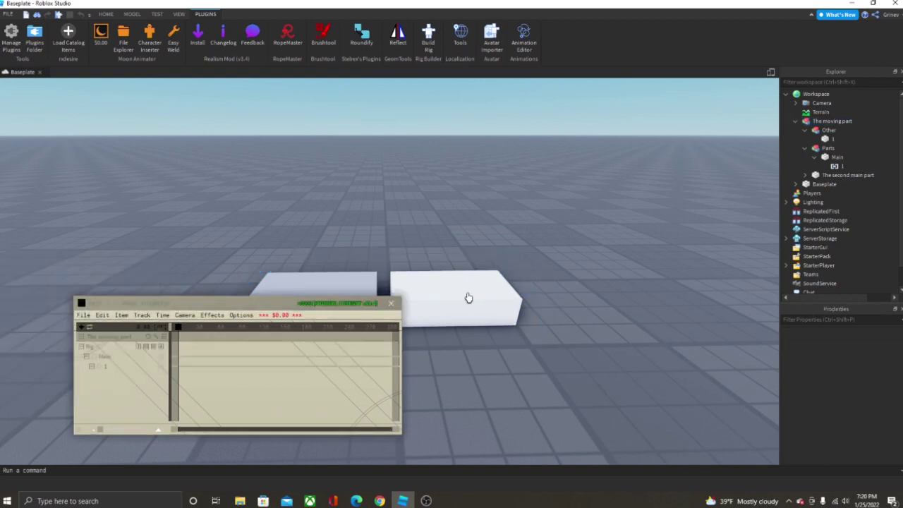
Step: Test the rig by moving Main and part 1 from their animation tracks, and close the animator without saving
{"action": "left_click_drag", "start_coordinate": [201, 312], "coordinate": [152, 327]}
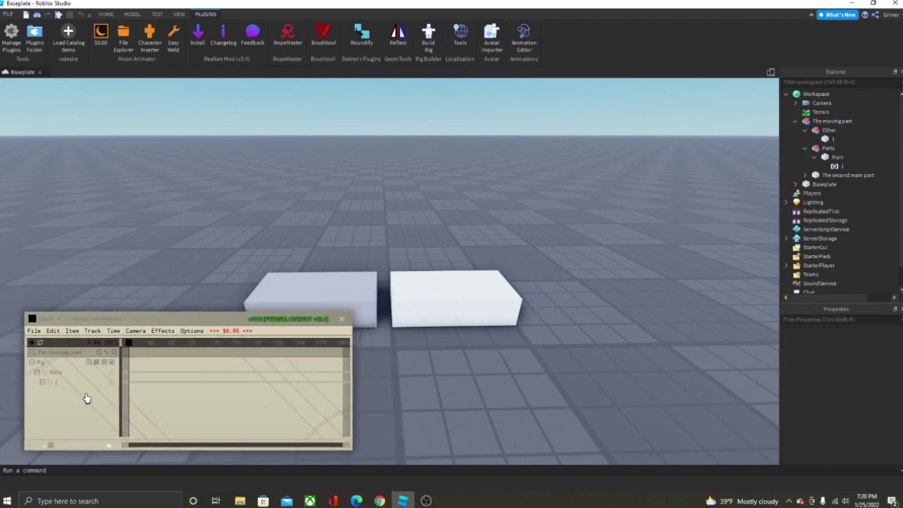
{"action": "left_click", "coordinate": [458, 322]}
{"action": "left_click_drag", "start_coordinate": [468, 348], "coordinate": [462, 340]}
{"action": "left_click", "coordinate": [462, 340]}
{"action": "left_click", "coordinate": [340, 249]}
{"action": "mouse_move", "coordinate": [339, 276]}
{"action": "left_mouse_down"}
{"action": "mouse_move", "coordinate": [354, 244]}
{"action": "mouse_move", "coordinate": [362, 276]}
{"action": "mouse_move", "coordinate": [347, 306]}
{"action": "mouse_move", "coordinate": [351, 208]}
{"action": "mouse_move", "coordinate": [341, 263]}
{"action": "left_mouse_up"}
{"action": "left_click", "coordinate": [429, 244]}
{"action": "left_click_drag", "start_coordinate": [467, 243], "coordinate": [469, 243]}
{"action": "left_click", "coordinate": [342, 320]}
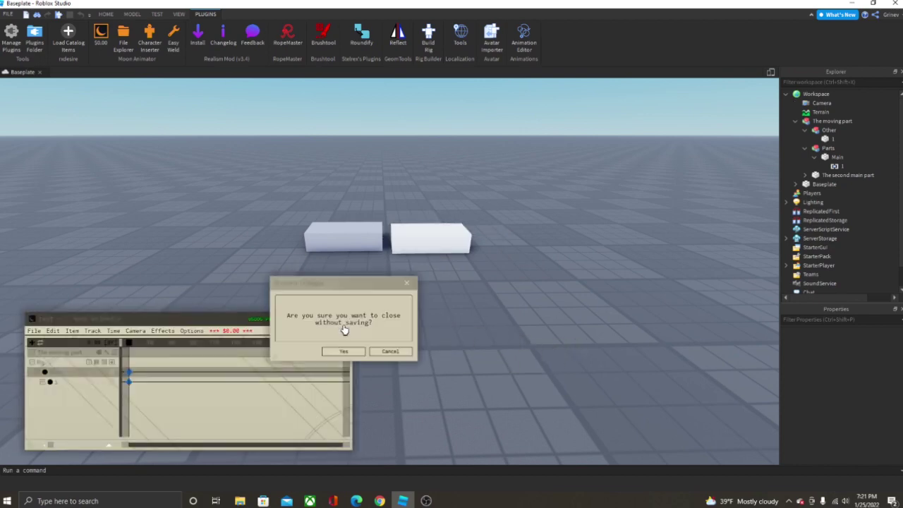
{"action": "left_click", "coordinate": [346, 351]}
Step: Collapse Main in the object tree and delete The moving part model from the workspace
{"action": "left_click", "coordinate": [815, 156]}
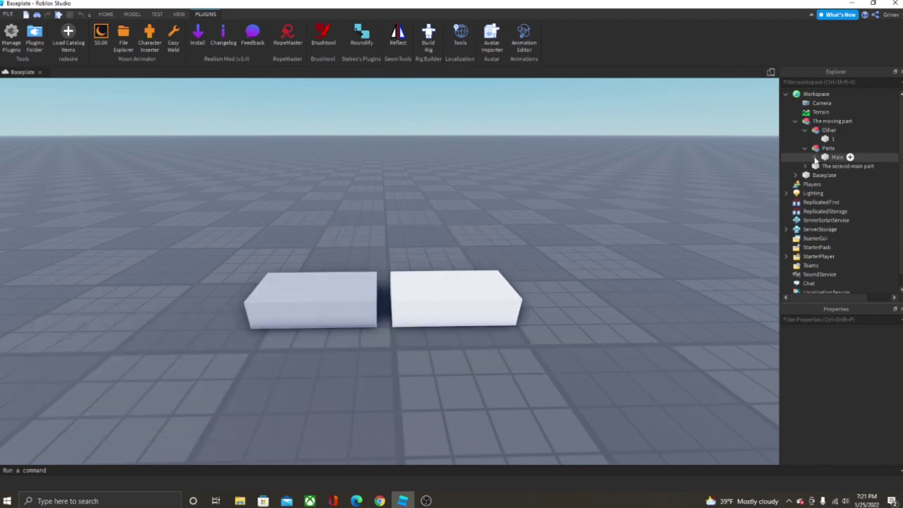
{"action": "left_click", "coordinate": [806, 131]}
{"action": "left_click", "coordinate": [831, 149]}
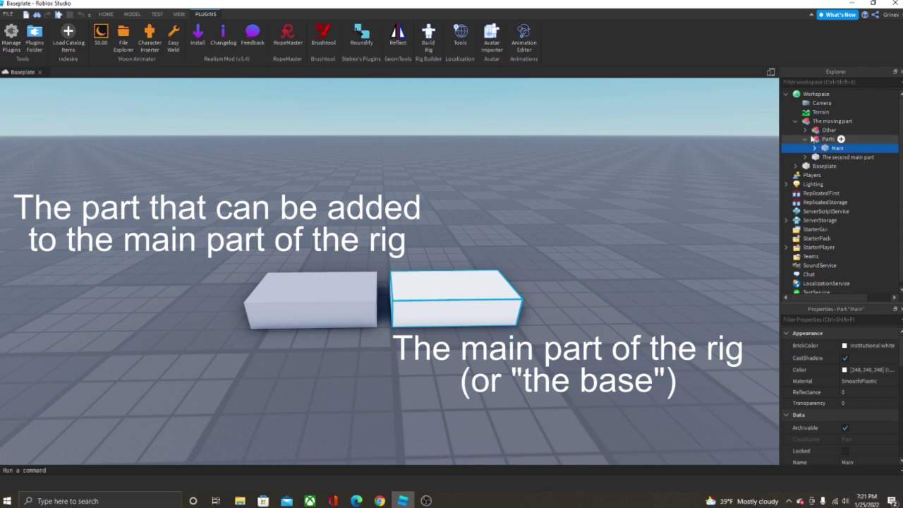
{"action": "left_click", "coordinate": [806, 131]}
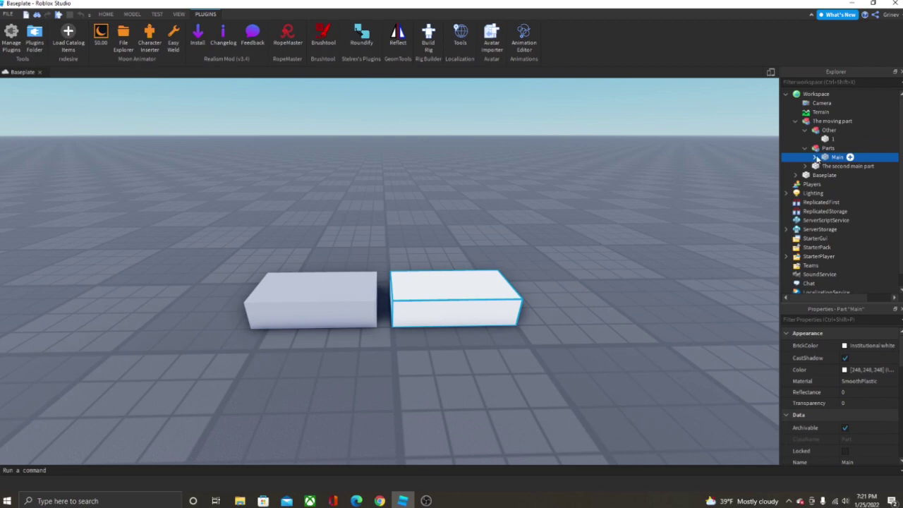
{"action": "left_click", "coordinate": [829, 120]}
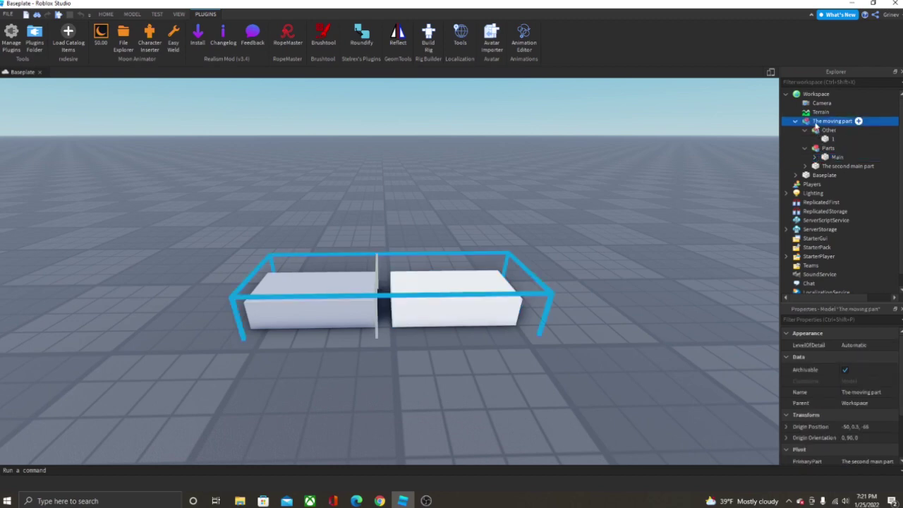
{"action": "key", "text": "Delete"}
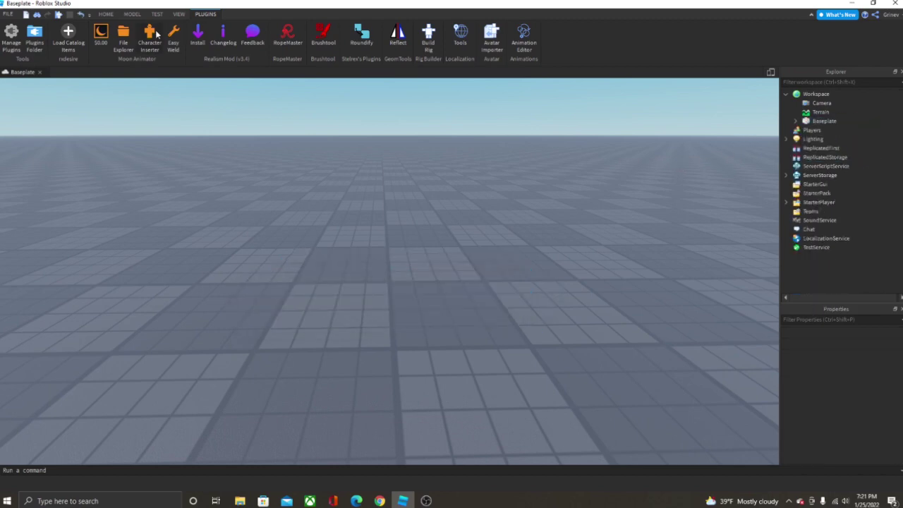
{"action": "left_click", "coordinate": [106, 14]}
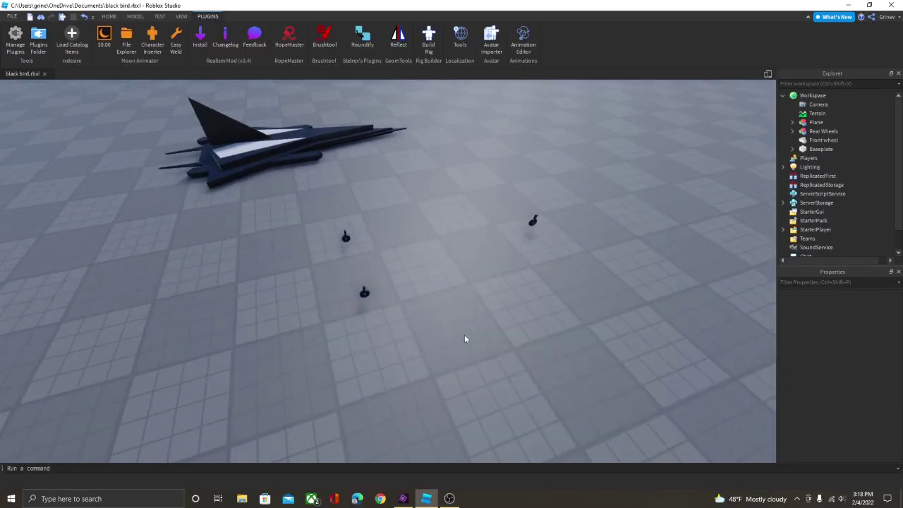
Step: Examine the black plane and its three separate wheels from several sides, selecting the Plane model
{"action": "key", "text": "d"}
{"action": "right_click_drag", "start_coordinate": [464, 335], "coordinate": [464, 335]}
{"action": "left_click_drag", "start_coordinate": [575, 387], "coordinate": [283, 213]}
{"action": "left_click_drag", "start_coordinate": [343, 234], "coordinate": [511, 272]}
{"action": "left_click_drag", "start_coordinate": [358, 338], "coordinate": [277, 204]}
{"action": "left_click", "coordinate": [481, 263]}
{"action": "key", "text": "d"}
{"action": "right_click_drag", "start_coordinate": [481, 262], "coordinate": [477, 262]}
{"action": "left_click", "coordinate": [440, 284]}
{"action": "key", "text": "d"}
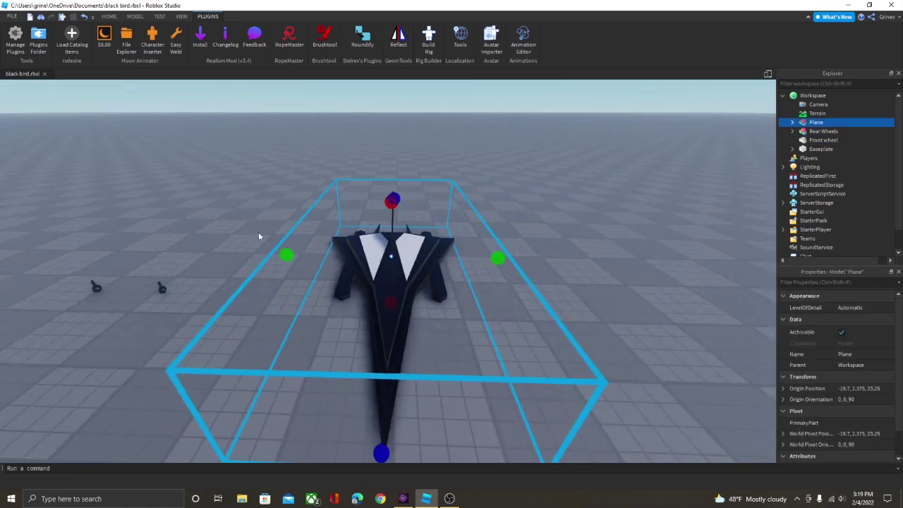
{"action": "key", "text": "a"}
{"action": "right_click_drag", "start_coordinate": [388, 310], "coordinate": [388, 311]}
{"action": "key", "text": "a"}
{"action": "key", "text": "d"}
{"action": "key", "text": "e"}
{"action": "left_click_drag", "start_coordinate": [168, 146], "coordinate": [432, 260]}
{"action": "key", "text": "a"}
{"action": "right_click_drag", "start_coordinate": [386, 343], "coordinate": [423, 339]}
{"action": "left_click", "coordinate": [386, 343]}
{"action": "key", "text": "d"}
{"action": "scroll", "coordinate": [387, 345], "scroll_direction": "up", "scroll_amount": 5}
{"action": "key", "text": "a"}
{"action": "key", "text": "d"}
{"action": "left_click", "coordinate": [489, 252]}
Step: Ungroup the Body model inside Plane, regroup its four parts into one model, and name it Body
{"action": "left_click", "coordinate": [792, 122]}
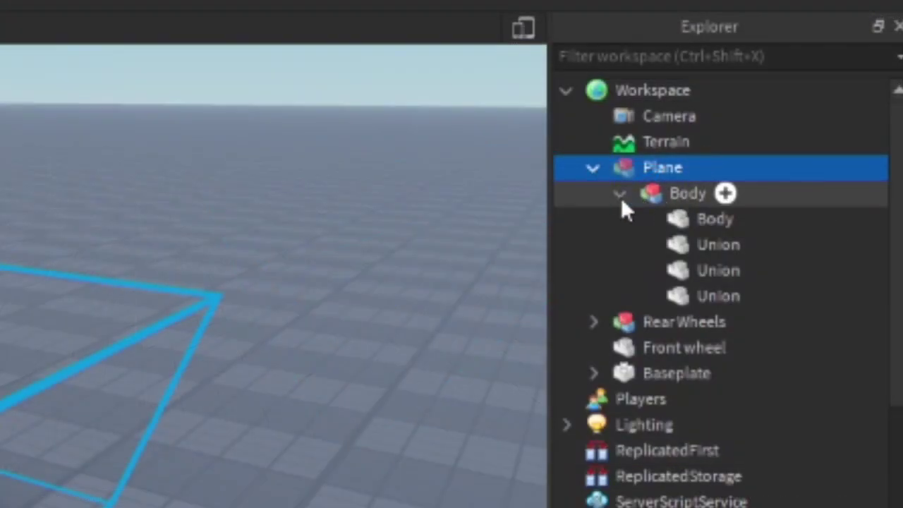
{"action": "left_click", "coordinate": [649, 197]}
{"action": "right_click", "coordinate": [649, 197]}
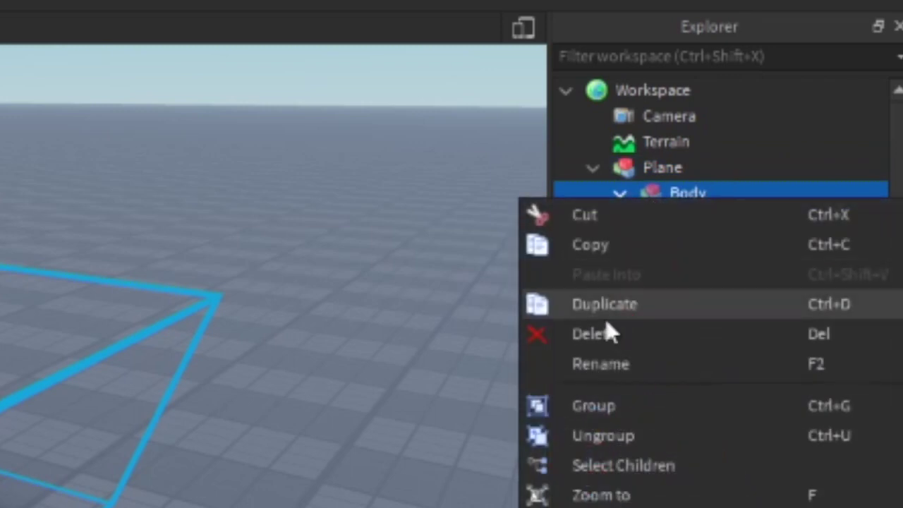
{"action": "left_click", "coordinate": [604, 431]}
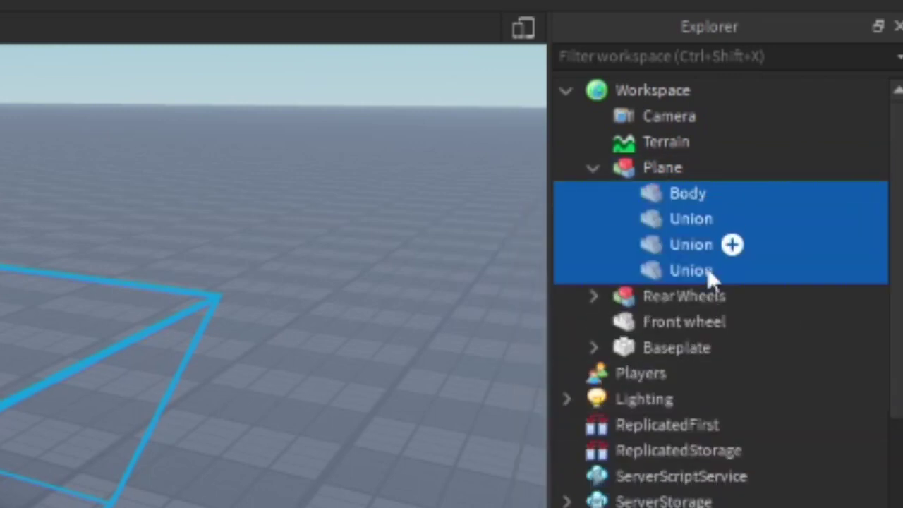
{"action": "right_click", "coordinate": [662, 201]}
{"action": "left_click", "coordinate": [600, 432]}
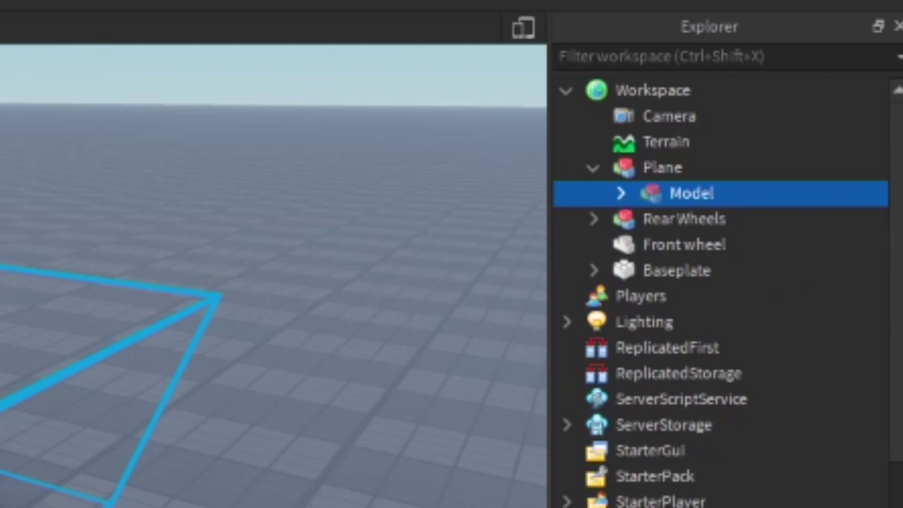
{"action": "left_click", "coordinate": [395, 85]}
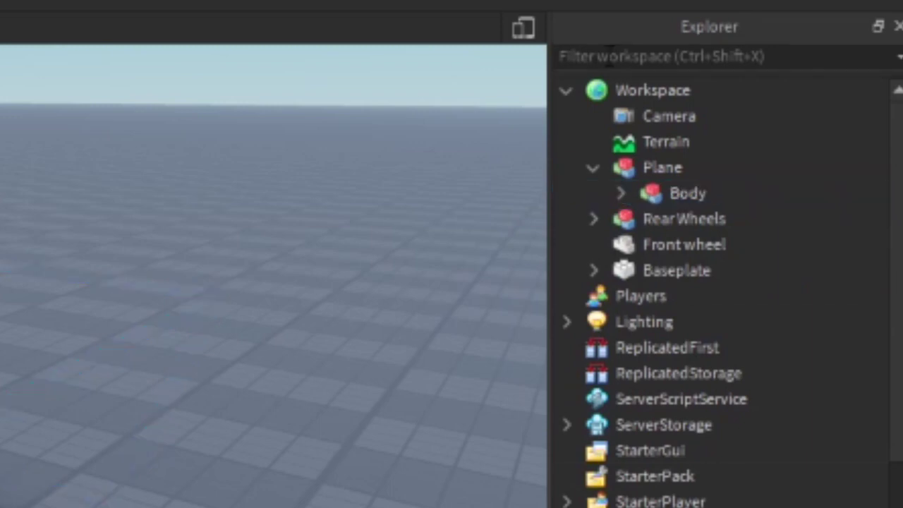
Step: Select the Body part inside the Body model, try moving it upward off the plane, and undo the move
{"action": "left_click", "coordinate": [620, 193]}
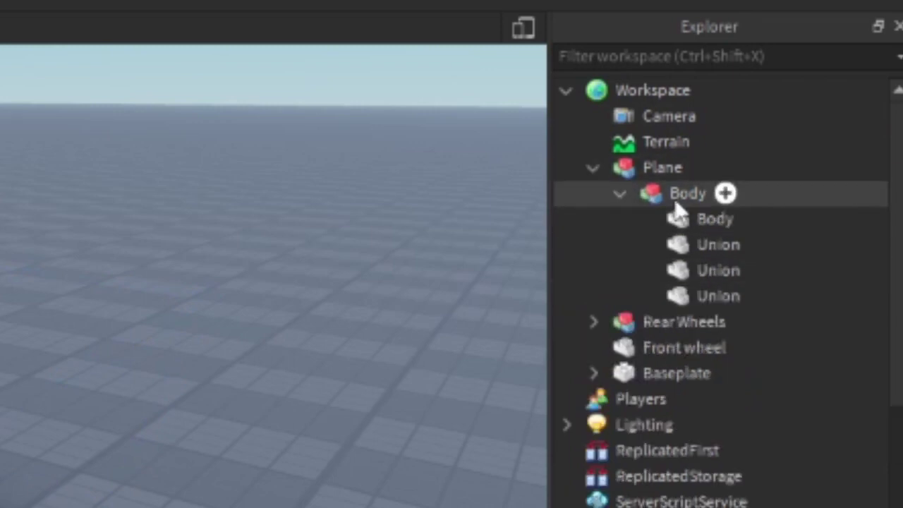
{"action": "left_click", "coordinate": [660, 219]}
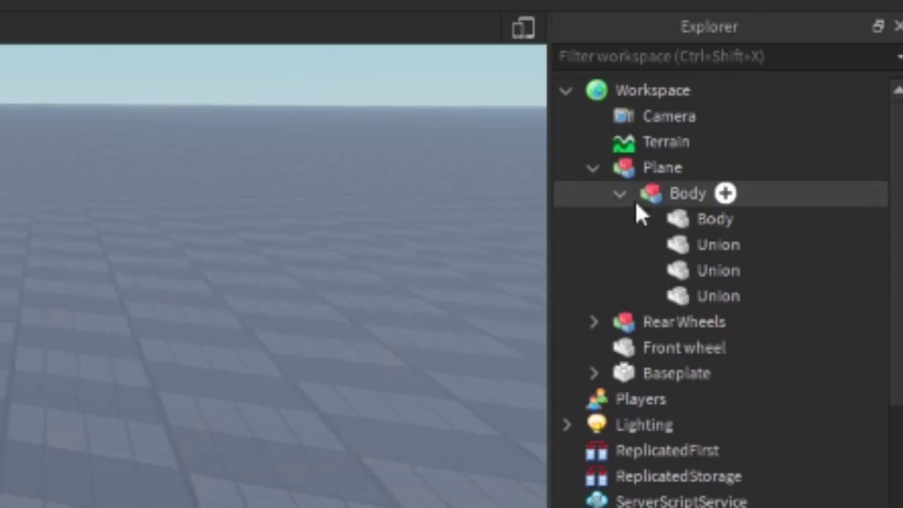
{"action": "left_click", "coordinate": [626, 228]}
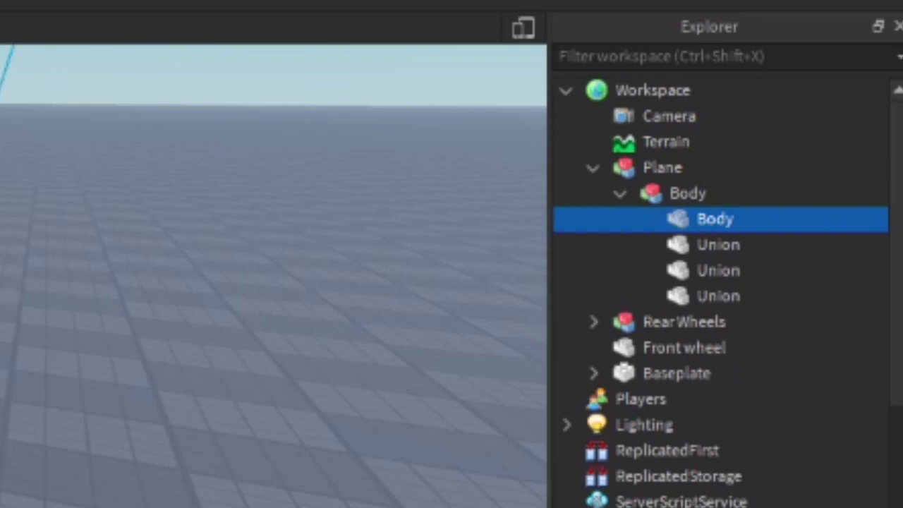
{"action": "right_click_drag", "start_coordinate": [430, 172], "coordinate": [438, 175]}
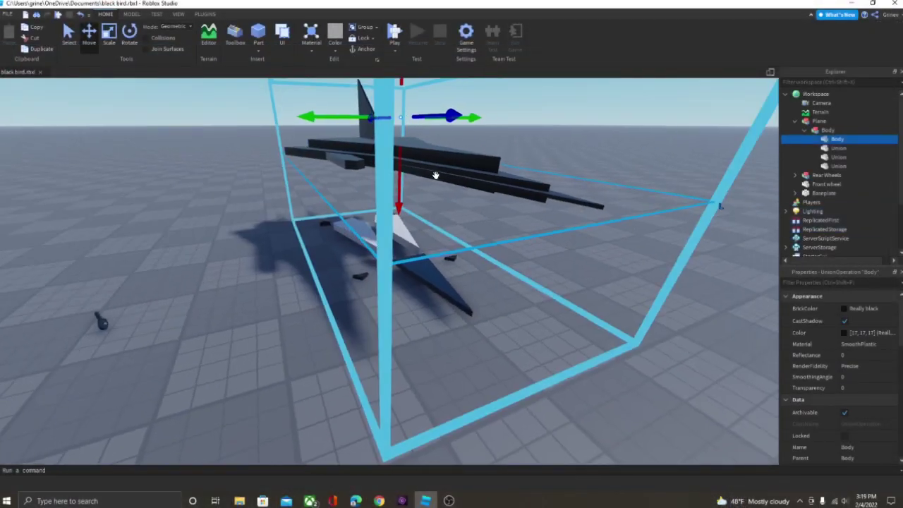
{"action": "key", "text": "ctrl+z"}
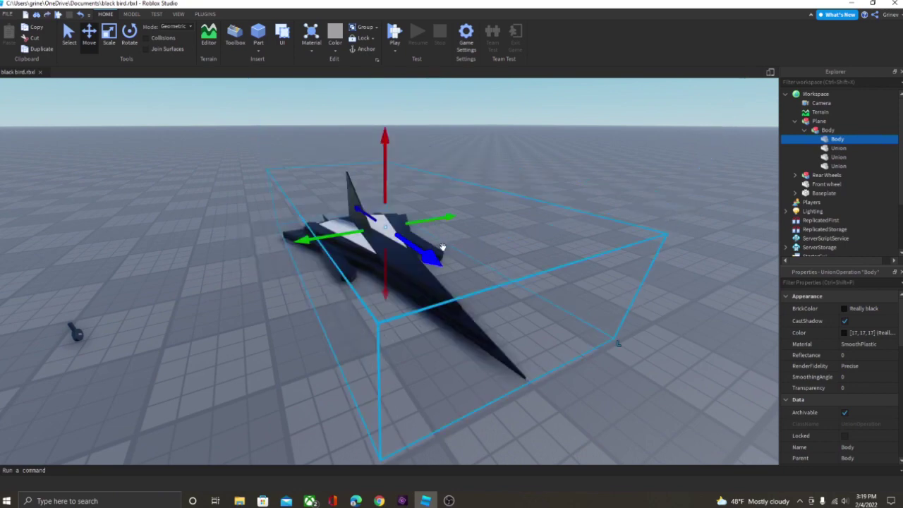
{"action": "right_click_drag", "start_coordinate": [441, 247], "coordinate": [428, 250]}
{"action": "key", "text": "a"}
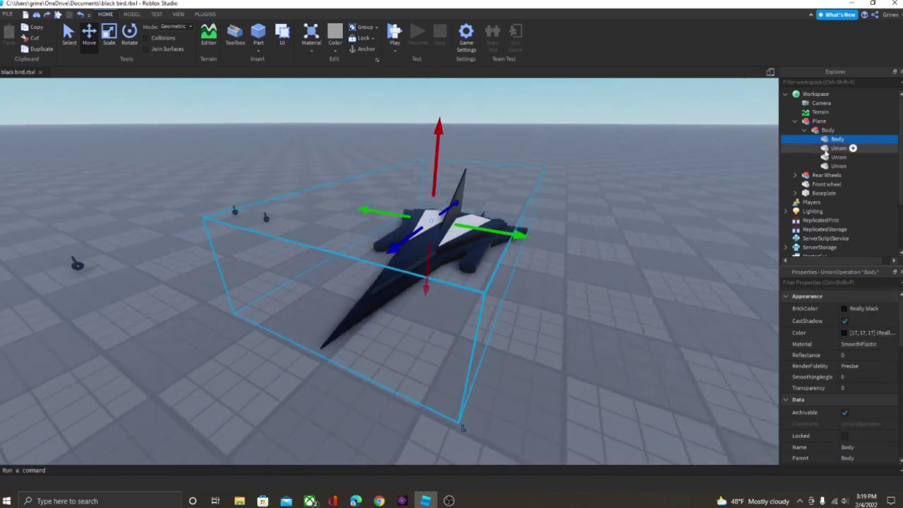
Step: Select the Union parts in the Body model to check which pieces of the plane they are
{"action": "left_click", "coordinate": [829, 160]}
{"action": "left_click", "coordinate": [833, 166]}
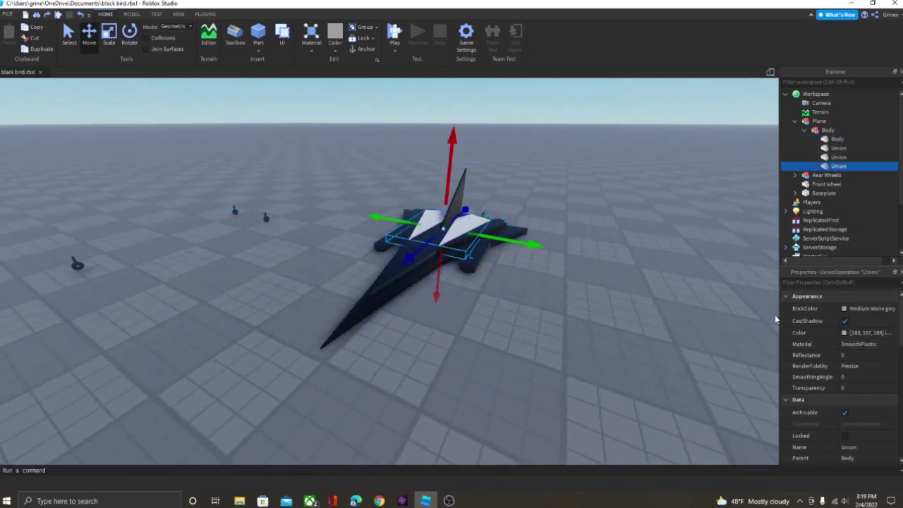
{"action": "left_click", "coordinate": [699, 329]}
{"action": "key", "text": "a"}
{"action": "right_click_drag", "start_coordinate": [700, 328], "coordinate": [655, 314]}
{"action": "key", "text": "d"}
Step: Select the Body part inside the Body model and open its name for editing
{"action": "left_click", "coordinate": [837, 139]}
{"action": "key", "text": "d"}
{"action": "key", "text": "a"}
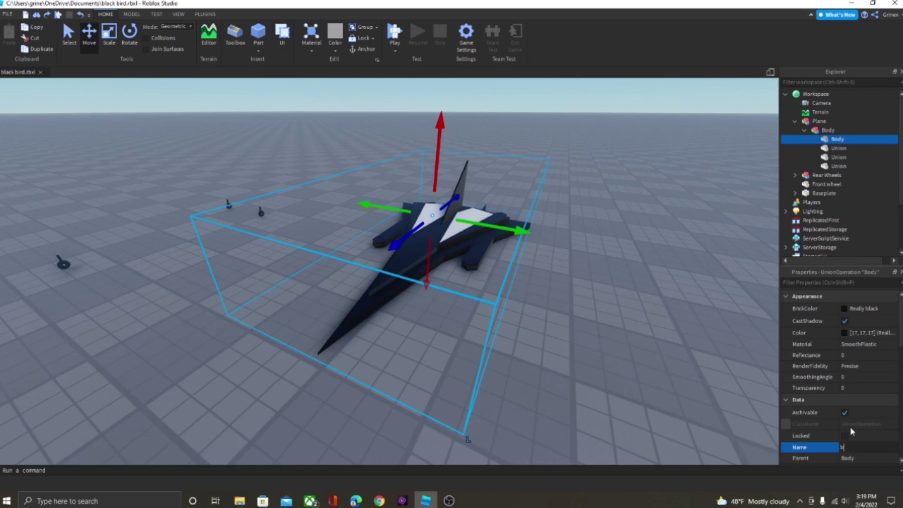
{"action": "left_click", "coordinate": [665, 273]}
{"action": "key", "text": "a"}
{"action": "right_click_drag", "start_coordinate": [407, 231], "coordinate": [437, 212]}
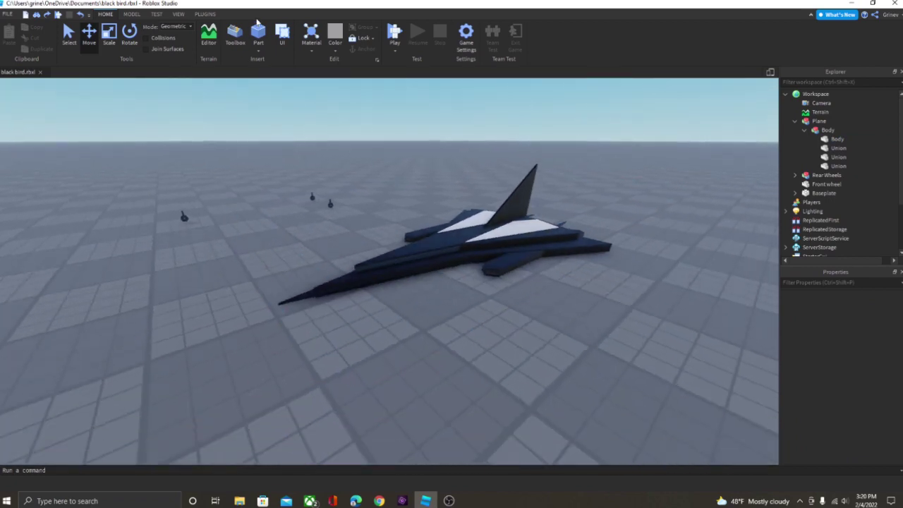
Step: Insert a new block part and slide it to the front of the plane's nose with a 0.5-stud move snap
{"action": "left_click", "coordinate": [258, 30]}
{"action": "key", "text": "f"}
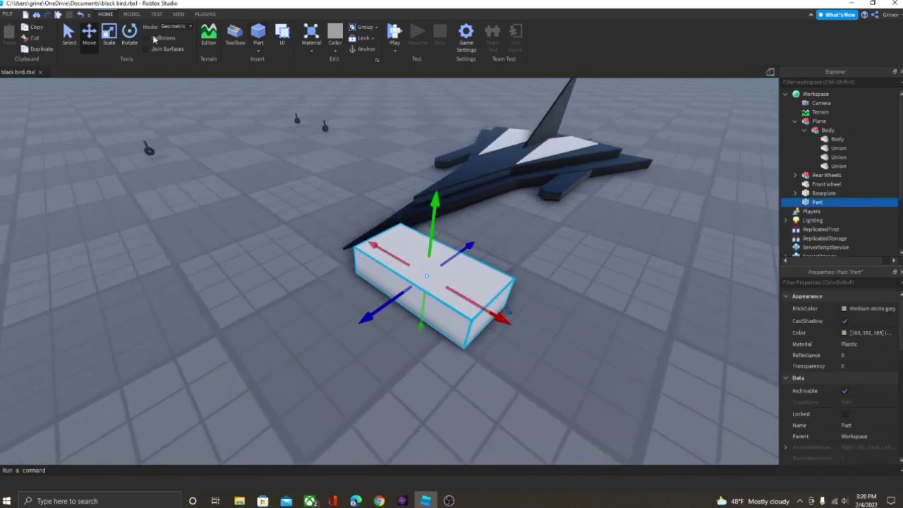
{"action": "left_click", "coordinate": [131, 14]}
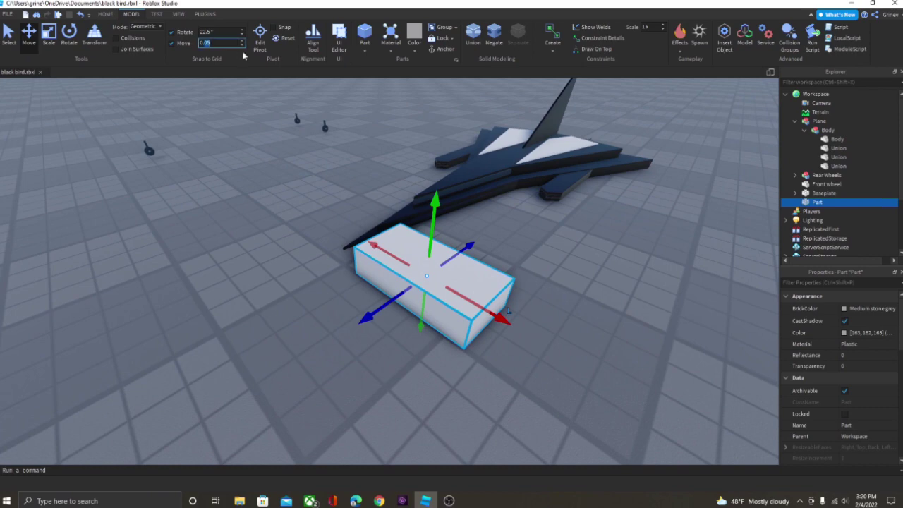
{"action": "left_click_drag", "start_coordinate": [422, 296], "coordinate": [350, 275]}
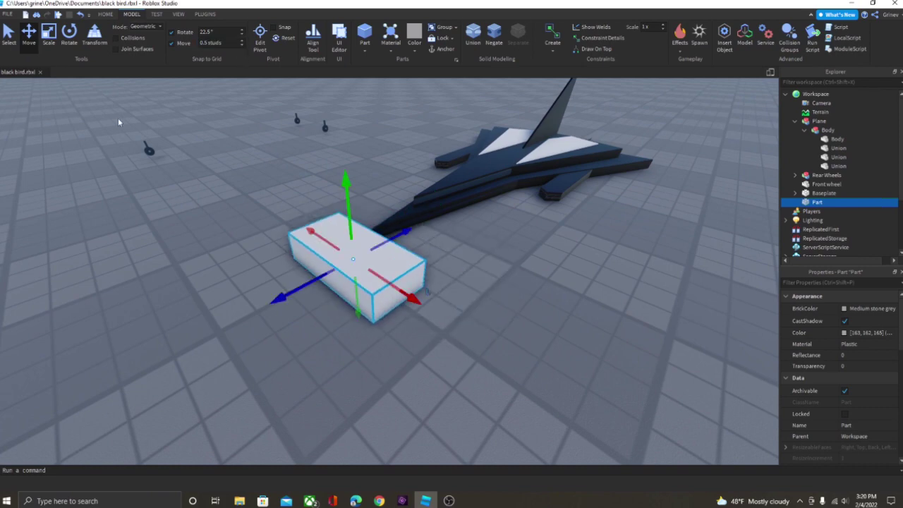
Step: Scale the block in length, height and width until it encloses the whole plane
{"action": "left_click", "coordinate": [49, 40]}
{"action": "right_click_drag", "start_coordinate": [338, 184], "coordinate": [299, 185]}
{"action": "scroll", "coordinate": [299, 185], "scroll_direction": "down", "scroll_amount": 5}
{"action": "left_click_drag", "start_coordinate": [270, 224], "coordinate": [487, 192]}
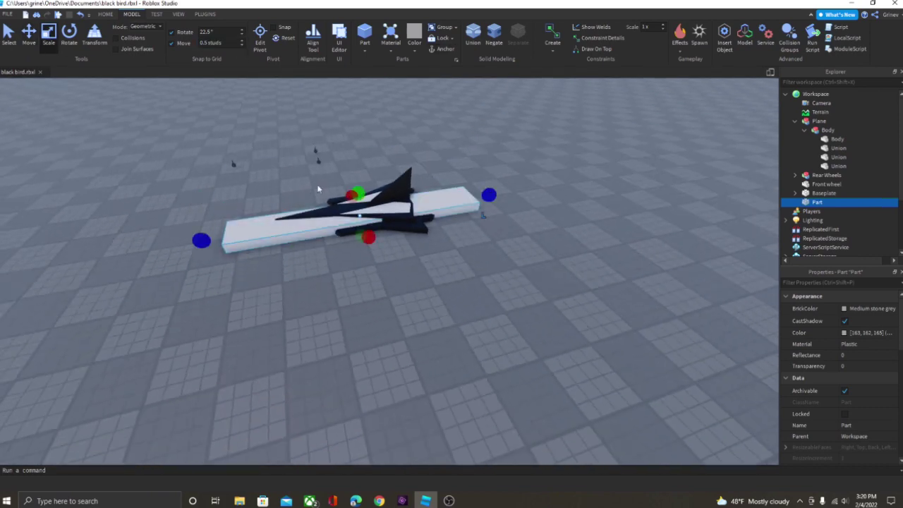
{"action": "left_click_drag", "start_coordinate": [355, 195], "coordinate": [365, 154]}
{"action": "right_click_drag", "start_coordinate": [367, 157], "coordinate": [424, 196]}
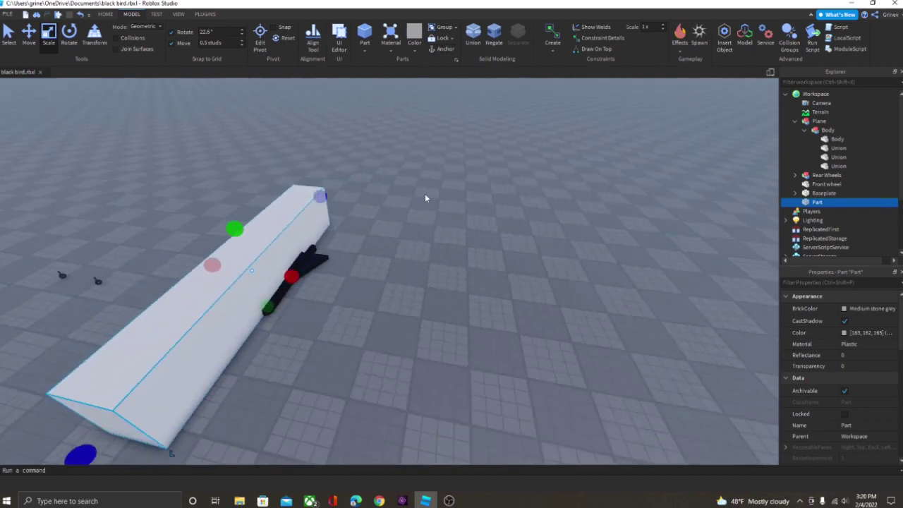
{"action": "scroll", "coordinate": [423, 204], "scroll_direction": "down", "scroll_amount": 5}
{"action": "left_click_drag", "start_coordinate": [407, 269], "coordinate": [447, 270], "text": "ctrl"}
{"action": "right_click_drag", "start_coordinate": [447, 270], "coordinate": [444, 229]}
{"action": "key", "text": "q"}
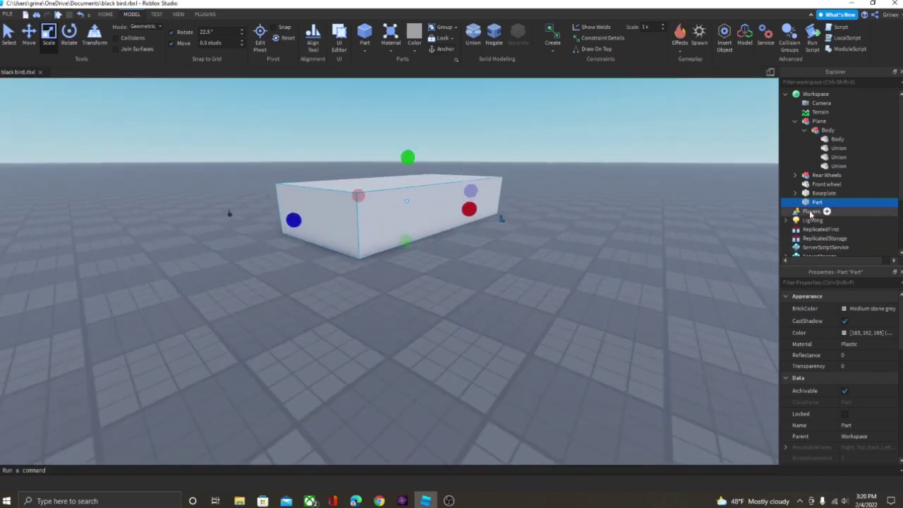
{"action": "key", "text": "e"}
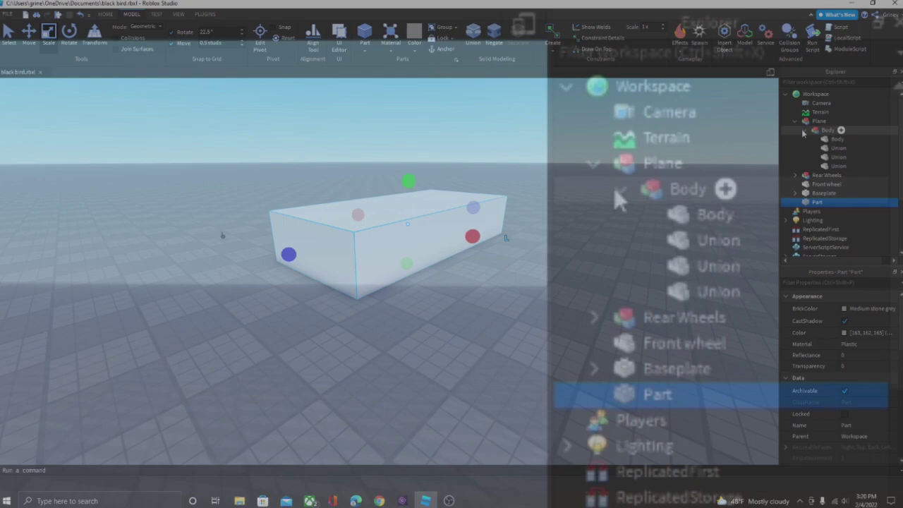
Step: Move the new block into the Plane model and rename it Plane Part
{"action": "left_click", "coordinate": [804, 130]}
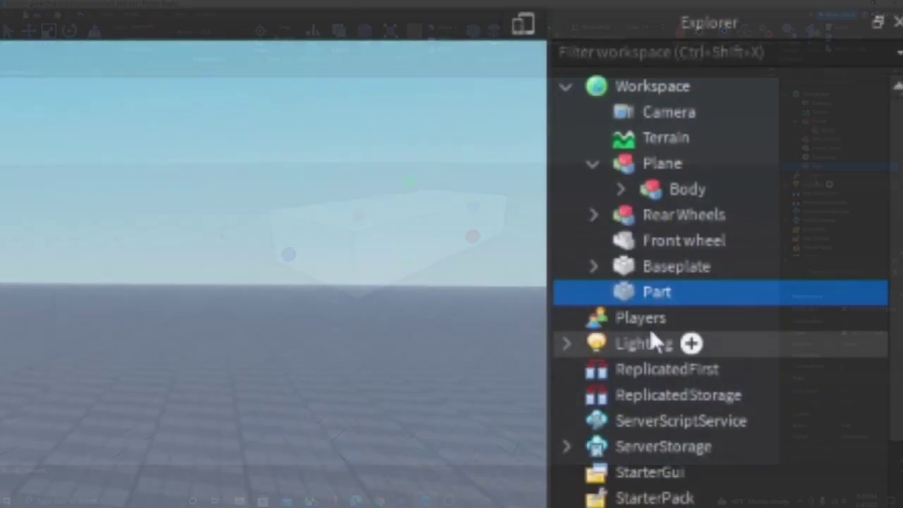
{"action": "left_click_drag", "start_coordinate": [817, 166], "coordinate": [818, 122]}
{"action": "left_click_drag", "start_coordinate": [659, 166], "coordinate": [660, 166]}
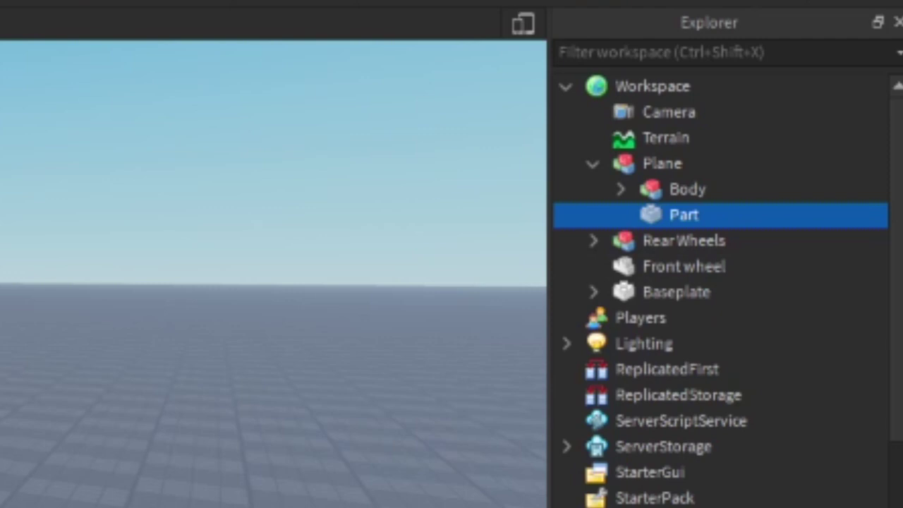
{"action": "left_click", "coordinate": [618, 188]}
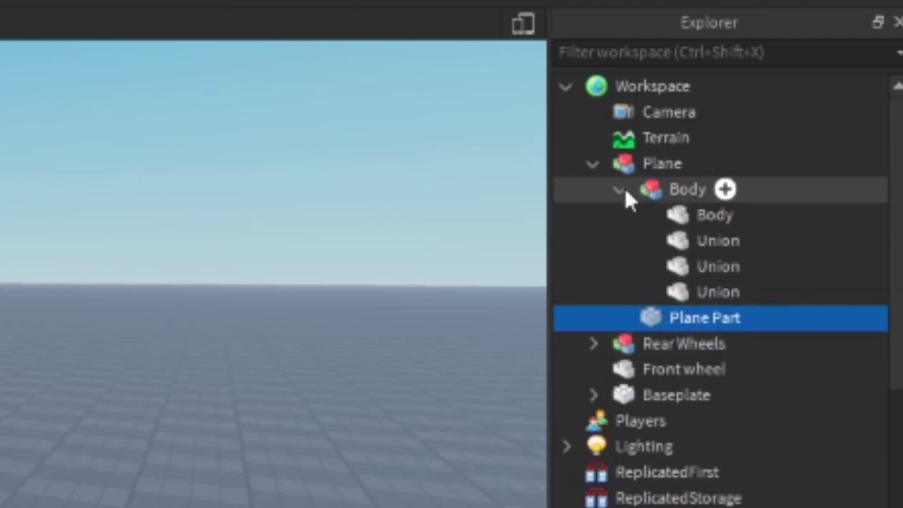
{"action": "left_click", "coordinate": [618, 189]}
Step: Set Plane Part as the primary part of the Plane model
{"action": "left_click", "coordinate": [633, 168]}
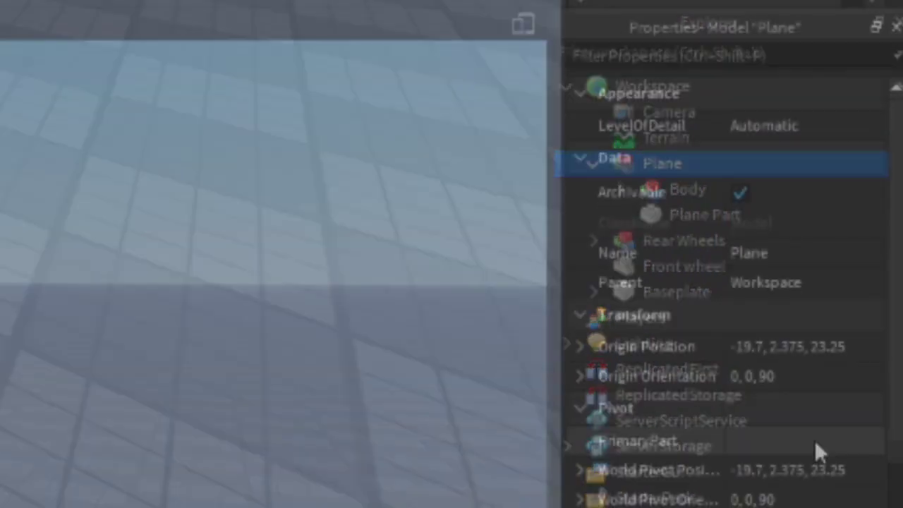
{"action": "left_click", "coordinate": [813, 439]}
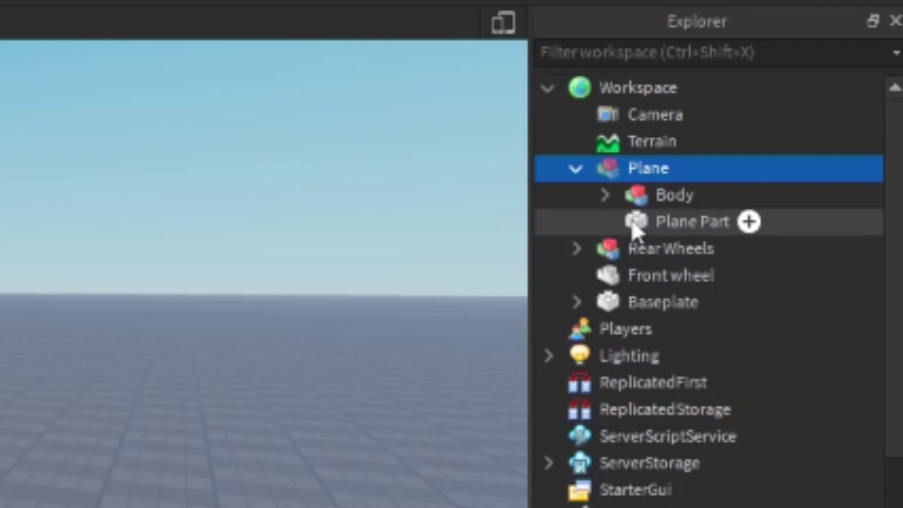
{"action": "left_click", "coordinate": [633, 224]}
Step: Join Plane Part as base and the Body part as target in place with an animatable weld in Easy Weld
{"action": "left_click", "coordinate": [605, 195]}
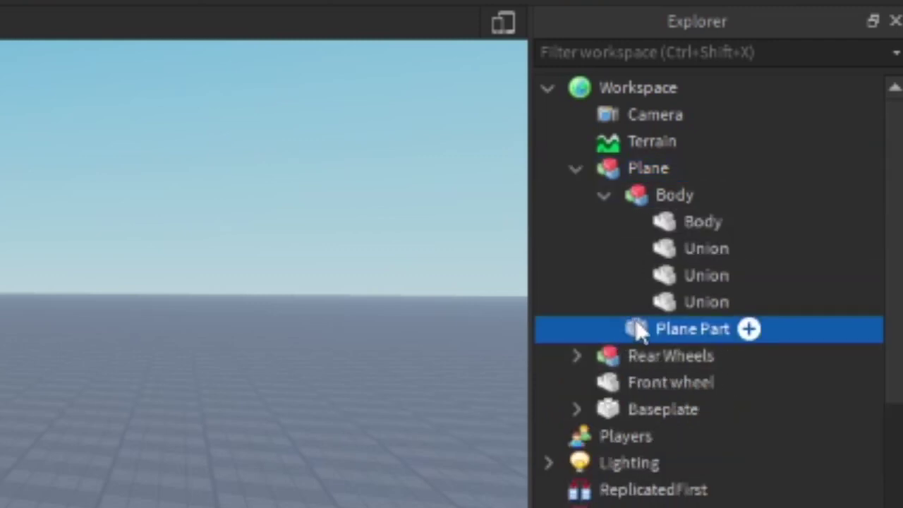
{"action": "left_click", "coordinate": [672, 223], "text": "ctrl"}
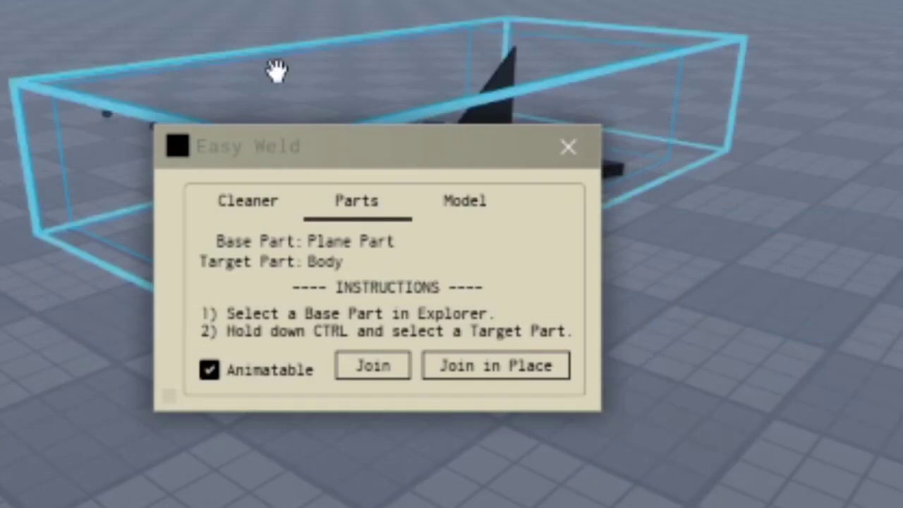
{"action": "left_click", "coordinate": [469, 380]}
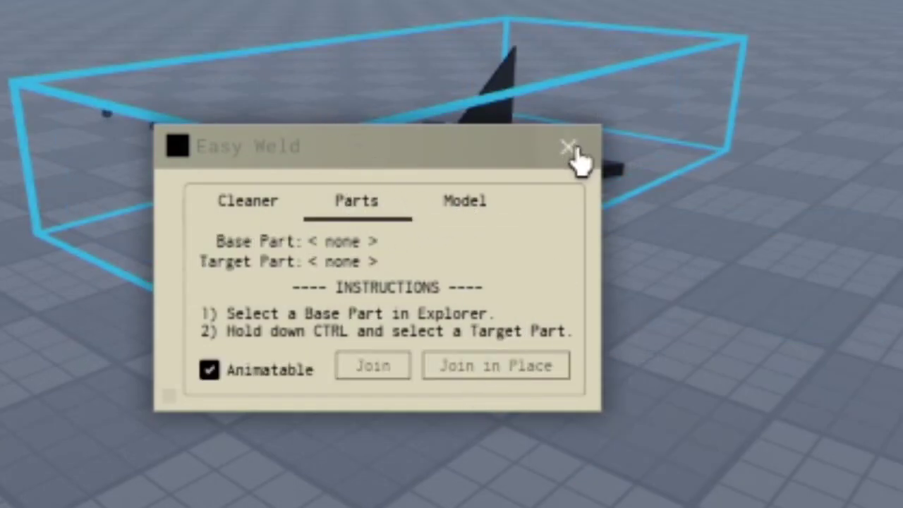
{"action": "left_click", "coordinate": [570, 150]}
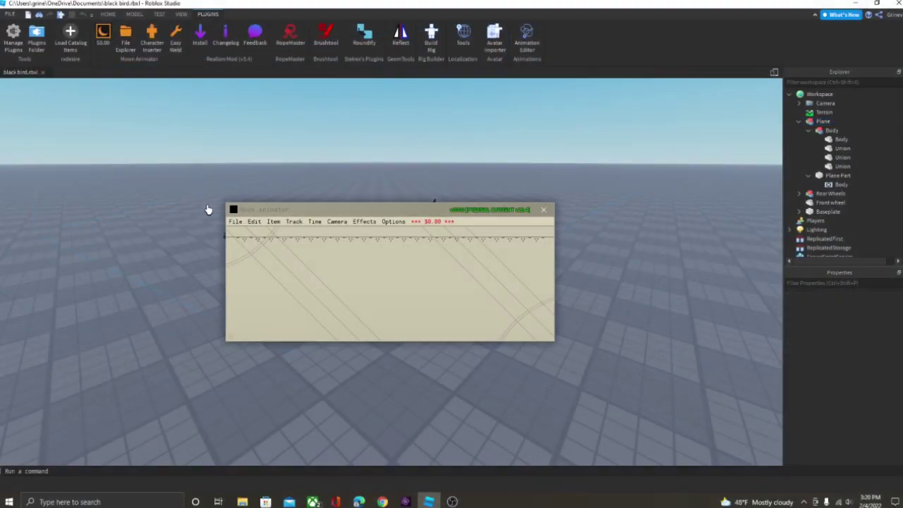
Step: Open the saved animation named plane in Moon Animator
{"action": "left_click", "coordinate": [234, 221]}
{"action": "left_click", "coordinate": [240, 233]}
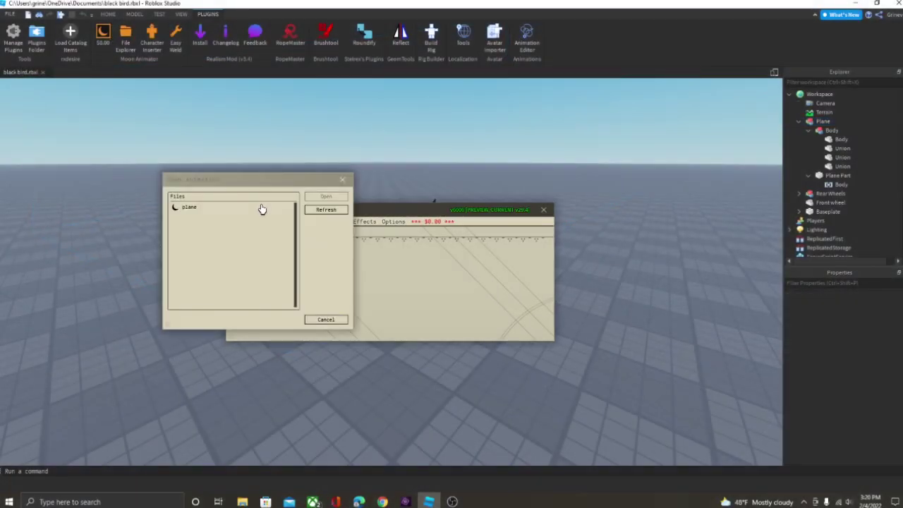
{"action": "left_click", "coordinate": [262, 208]}
{"action": "left_click", "coordinate": [309, 199]}
Step: Add the Plane model to the animation as an item with its Rig property
{"action": "left_click", "coordinate": [232, 238]}
{"action": "right_click_drag", "start_coordinate": [364, 168], "coordinate": [351, 176]}
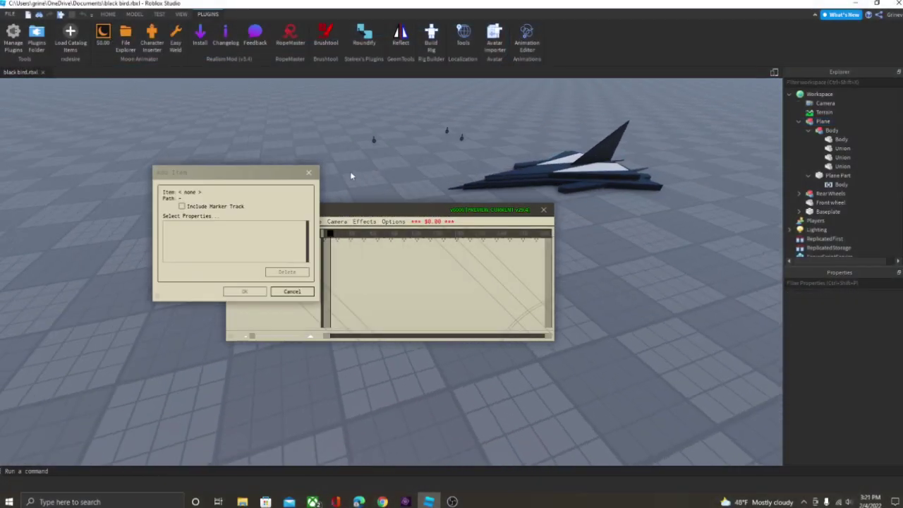
{"action": "left_click", "coordinate": [525, 185]}
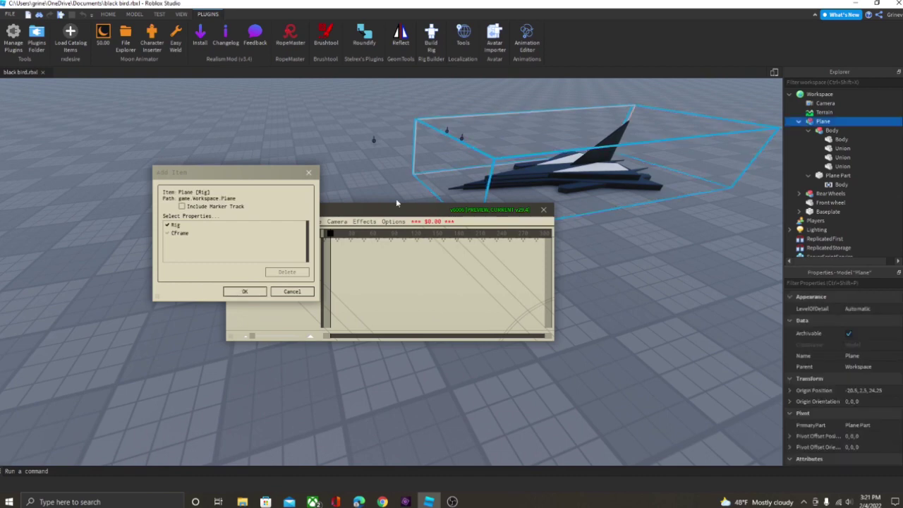
{"action": "left_click", "coordinate": [260, 294]}
Step: Try moving the Body joint away in the animator to test which parts of the plane follow it
{"action": "left_click", "coordinate": [277, 263]}
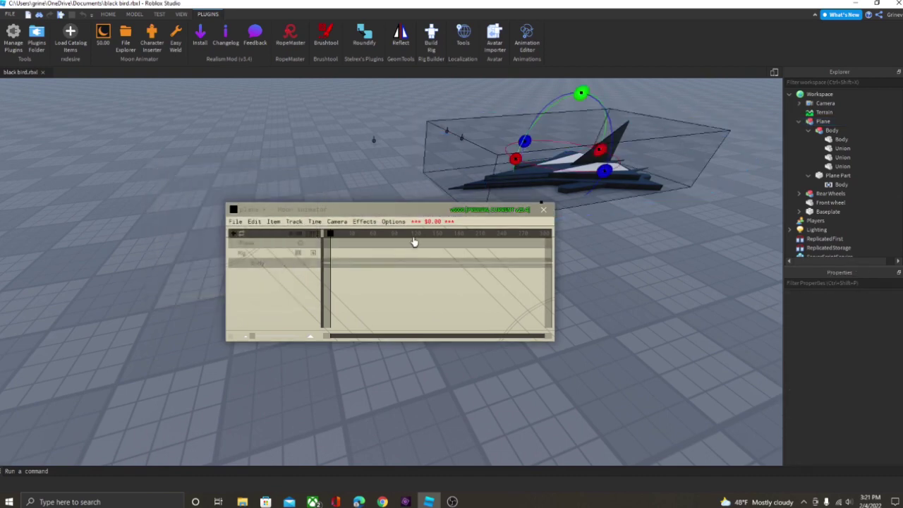
{"action": "right_click_drag", "start_coordinate": [533, 171], "coordinate": [531, 167]}
{"action": "key", "text": "r"}
{"action": "left_click_drag", "start_coordinate": [513, 213], "coordinate": [217, 205]}
{"action": "scroll", "coordinate": [634, 254], "scroll_direction": "up", "scroll_amount": 6}
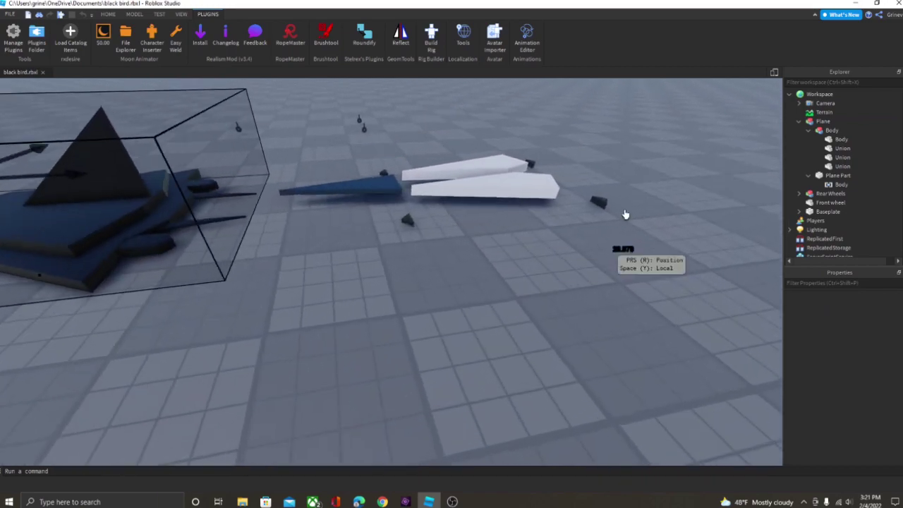
{"action": "right_click_drag", "start_coordinate": [423, 226], "coordinate": [423, 225]}
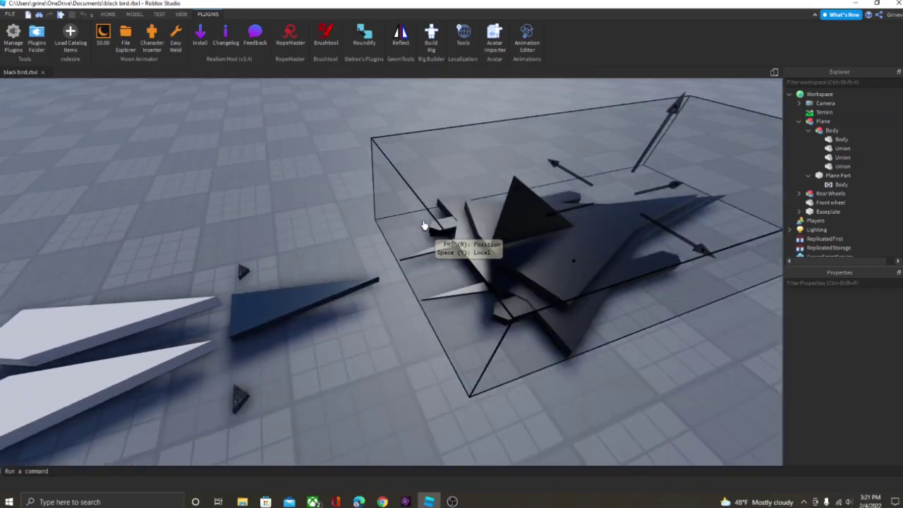
{"action": "scroll", "coordinate": [423, 225], "scroll_direction": "down", "scroll_amount": 6}
{"action": "left_click_drag", "start_coordinate": [476, 241], "coordinate": [513, 252]}
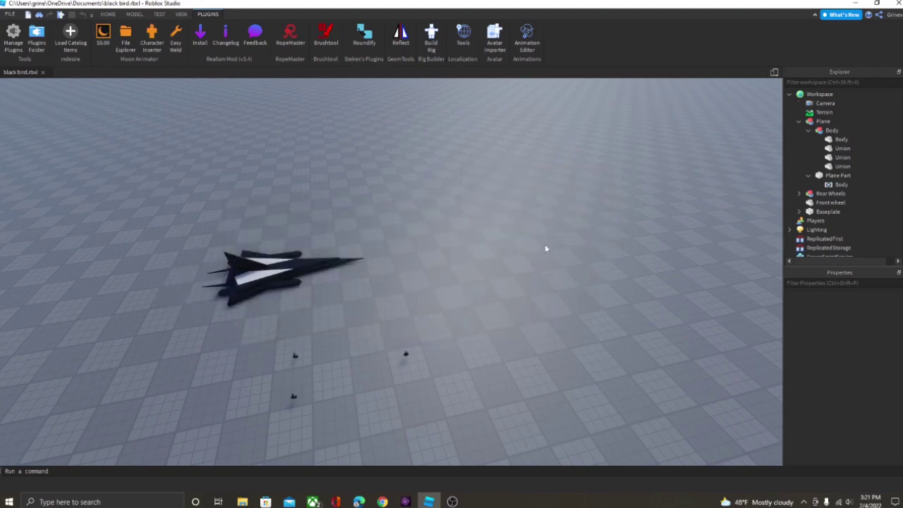
Step: Weld the Body model in Easy Weld using the Body part inside it as the base part
{"action": "right_click_drag", "start_coordinate": [545, 249], "coordinate": [552, 232]}
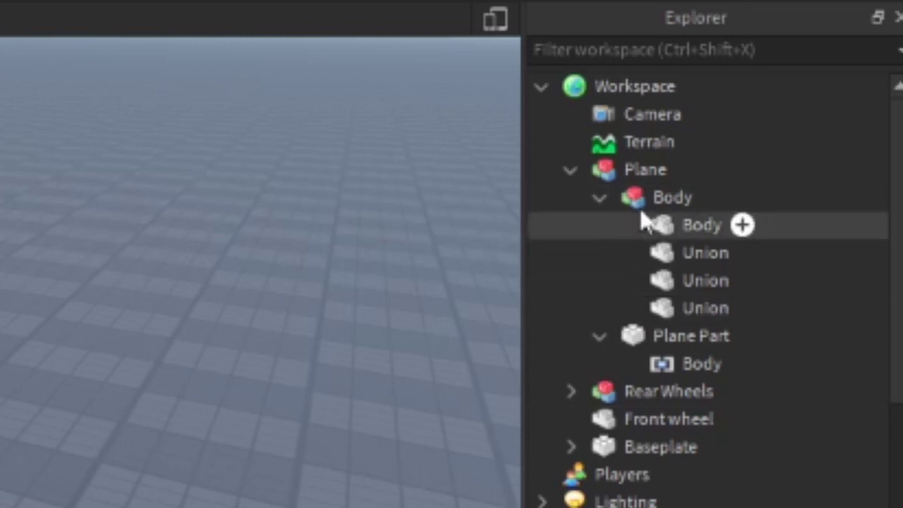
{"action": "left_click", "coordinate": [611, 205]}
{"action": "left_click", "coordinate": [606, 329]}
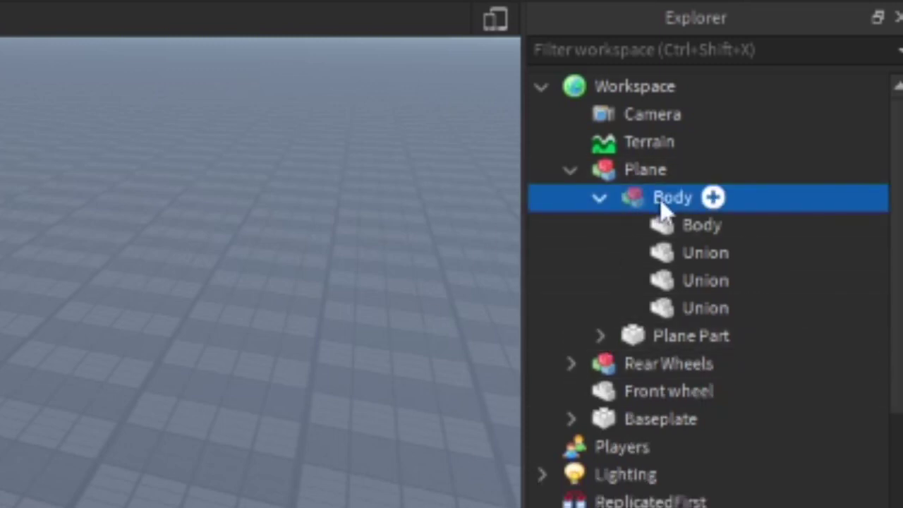
{"action": "left_click", "coordinate": [666, 225], "text": "ctrl"}
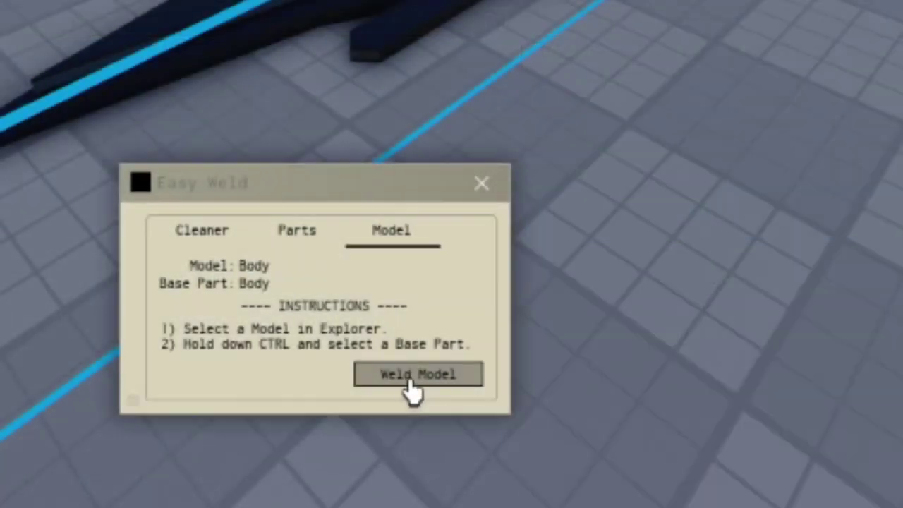
{"action": "left_click_drag", "start_coordinate": [299, 187], "coordinate": [354, 172]}
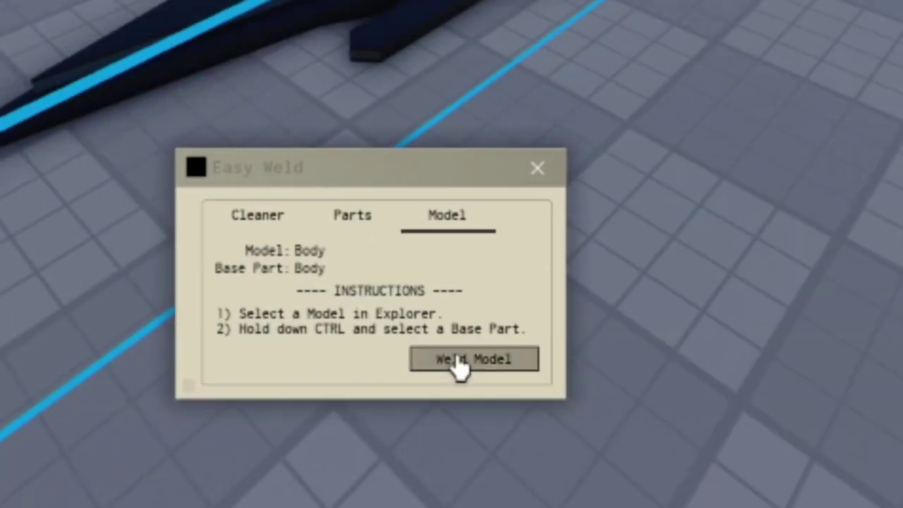
{"action": "left_click", "coordinate": [473, 361]}
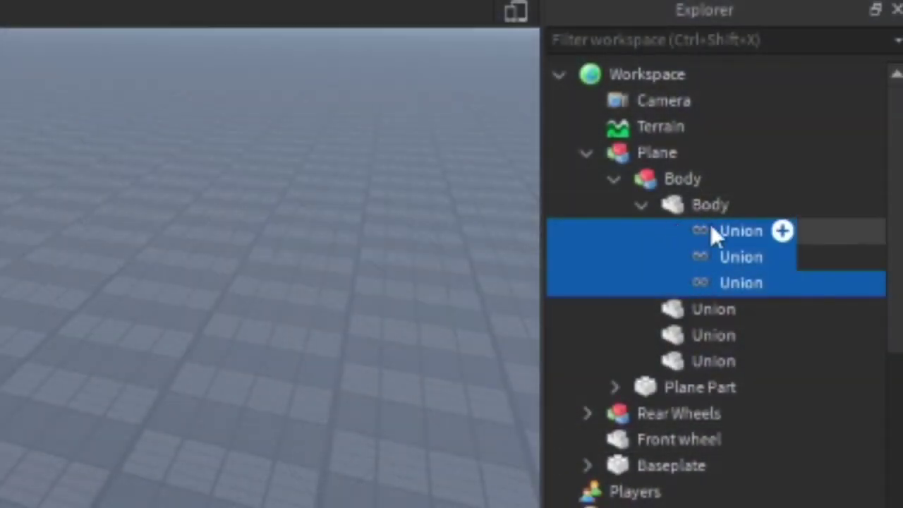
Step: Examine the three Union parts and the Body part to check how the new welds connect them
{"action": "left_click", "coordinate": [688, 316]}
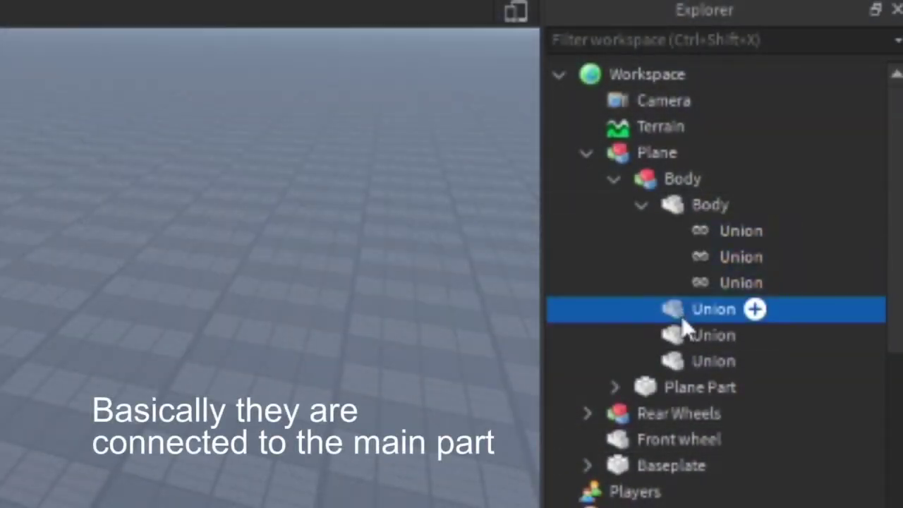
{"action": "left_click", "coordinate": [671, 362], "text": "shift"}
{"action": "left_click", "coordinate": [674, 205]}
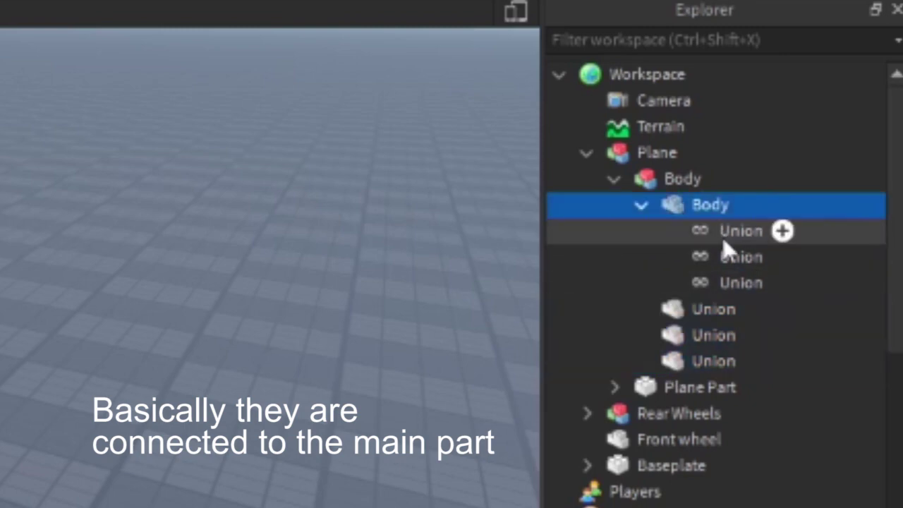
{"action": "left_click", "coordinate": [641, 206]}
{"action": "left_click", "coordinate": [49, 497]}
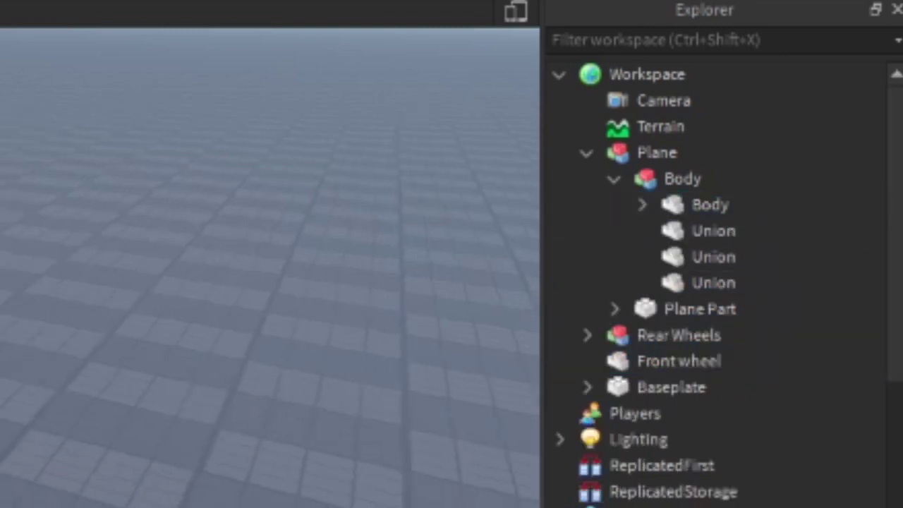
Step: Open the saved plane animation in Moon Animator and add the Plane model to it as a rig item
{"action": "left_click", "coordinate": [234, 221]}
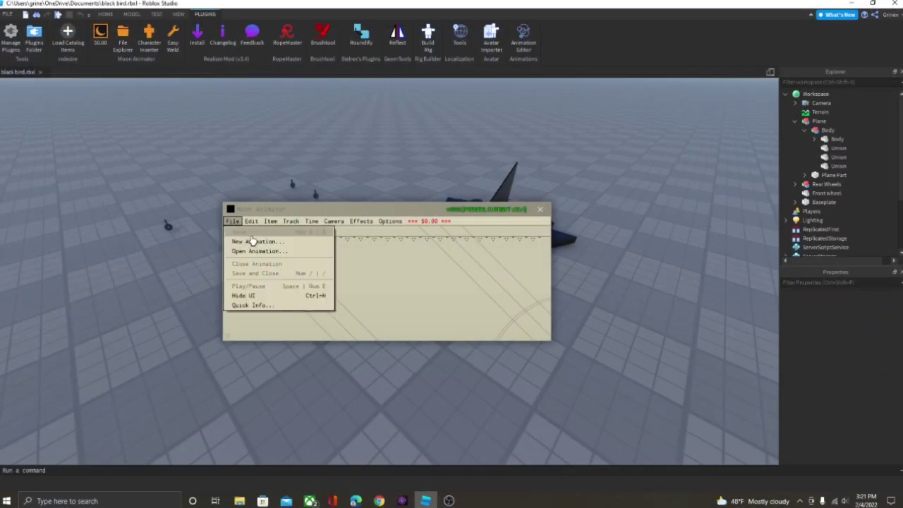
{"action": "left_click", "coordinate": [260, 252]}
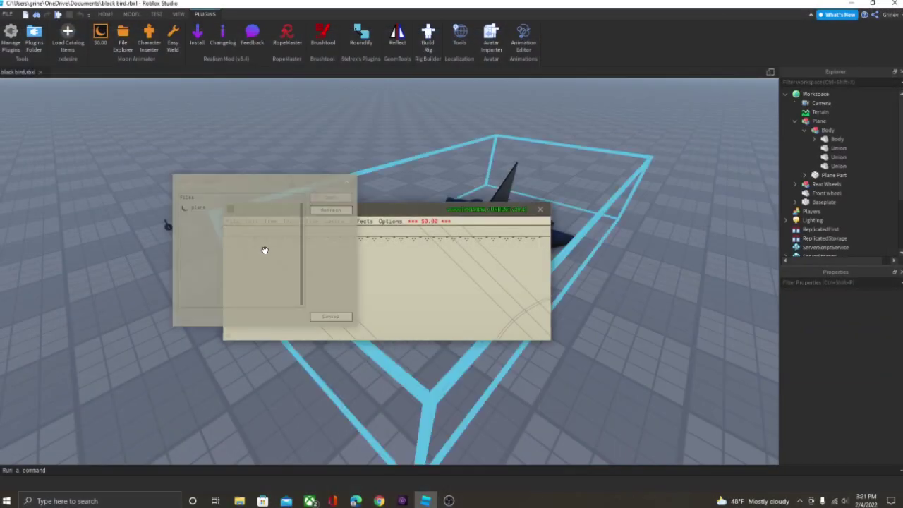
{"action": "double_click", "coordinate": [251, 210]}
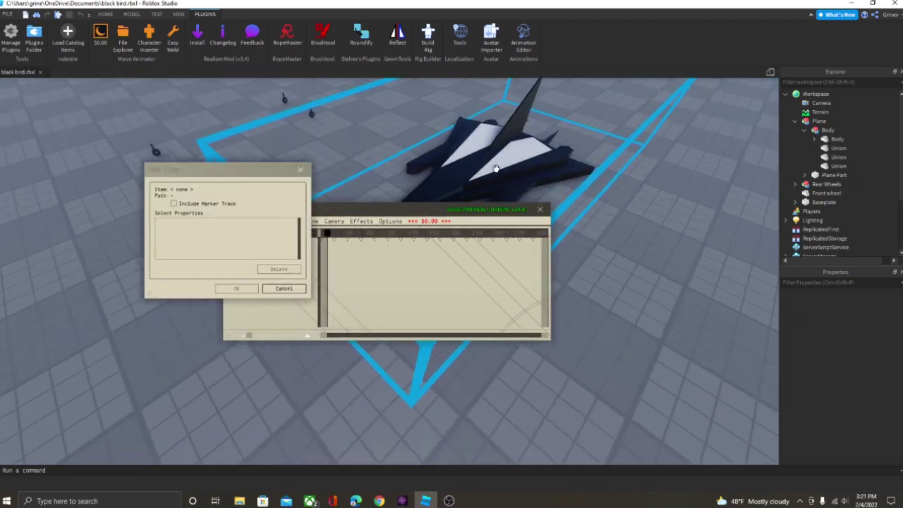
{"action": "left_click", "coordinate": [237, 289]}
{"action": "left_click_drag", "start_coordinate": [292, 207], "coordinate": [495, 272]}
{"action": "right_click_drag", "start_coordinate": [492, 235], "coordinate": [488, 211]}
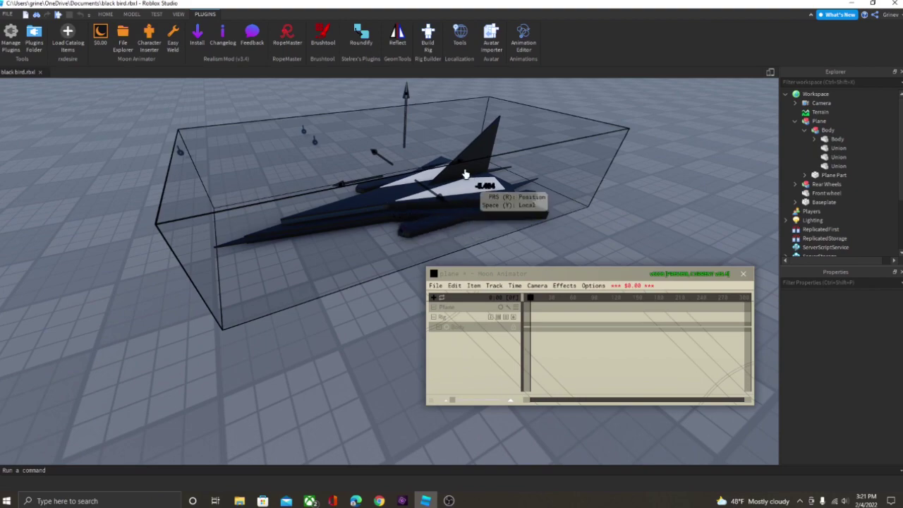
Step: Try moving the Body joint in the animator to test whether the whole plane follows it
{"action": "left_click", "coordinate": [403, 175]}
{"action": "left_click", "coordinate": [402, 211]}
{"action": "left_click_drag", "start_coordinate": [358, 183], "coordinate": [381, 252]}
{"action": "scroll", "coordinate": [395, 215], "scroll_direction": "down", "scroll_amount": 4}
{"action": "left_click_drag", "start_coordinate": [254, 250], "coordinate": [307, 251]}
{"action": "key", "text": "a"}
{"action": "right_click_drag", "start_coordinate": [433, 251], "coordinate": [446, 250]}
{"action": "key", "text": "q"}
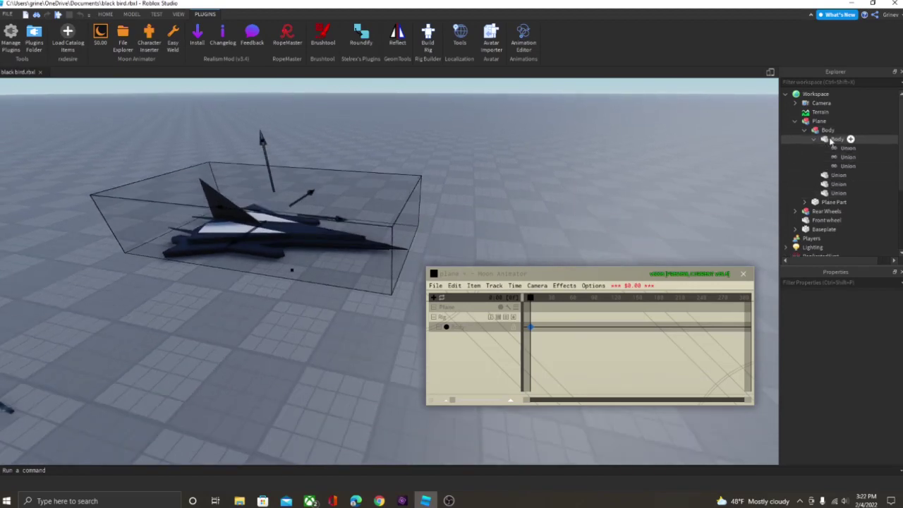
Step: Check the Union welds under the Body part and close the Moon Animator animation
{"action": "left_click", "coordinate": [833, 193]}
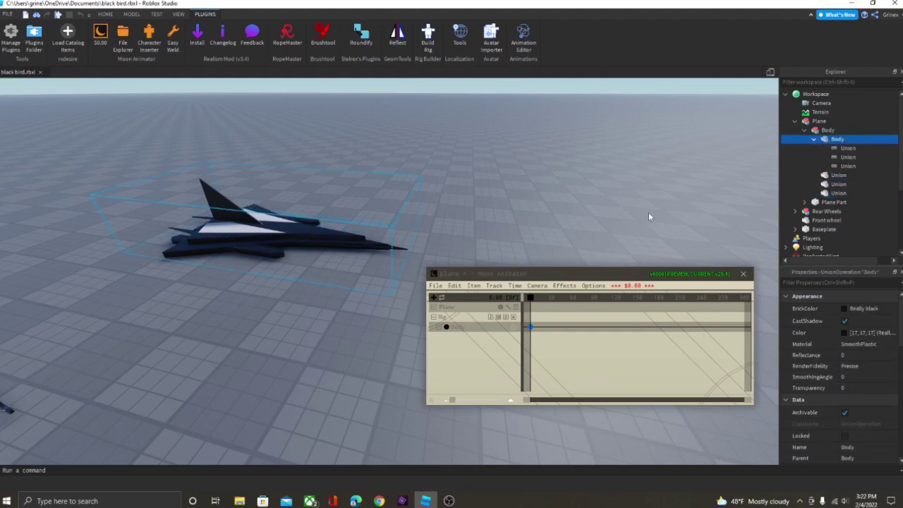
{"action": "right_click_drag", "start_coordinate": [526, 192], "coordinate": [526, 192]}
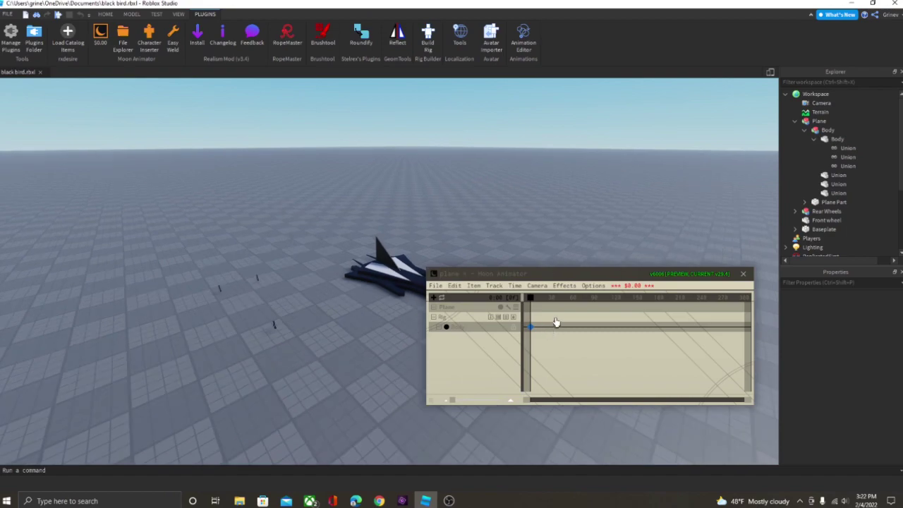
{"action": "left_click", "coordinate": [509, 330]}
{"action": "left_click", "coordinate": [743, 273]}
{"action": "left_click", "coordinate": [706, 309]}
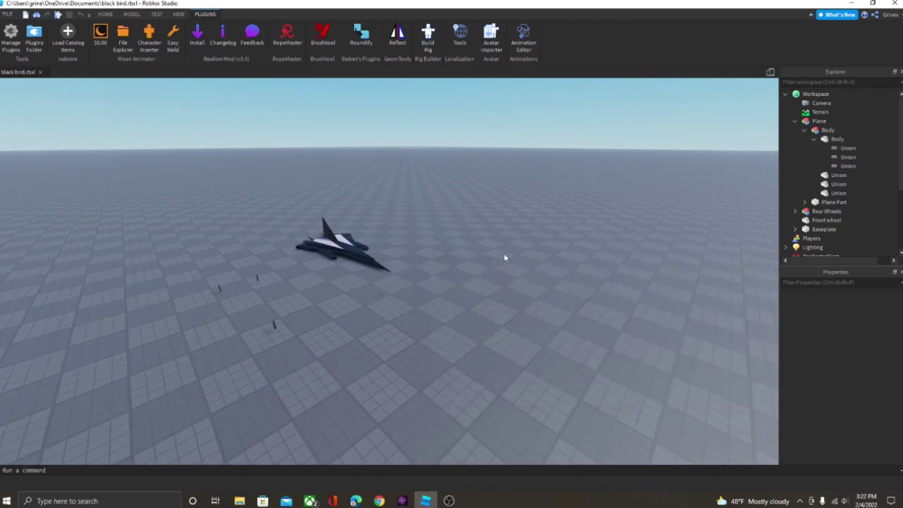
Step: Raise the whole Plane model well above the baseplate with the Move tool
{"action": "right_click_drag", "start_coordinate": [278, 182], "coordinate": [278, 183]}
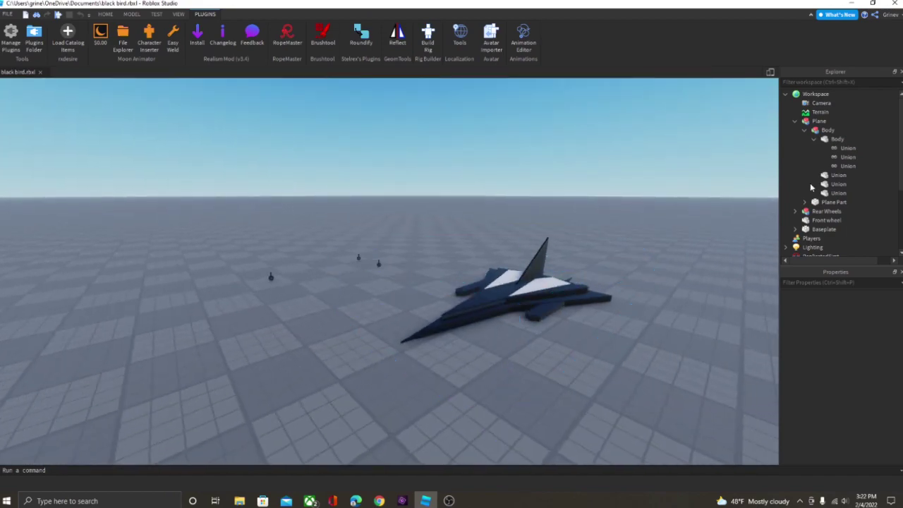
{"action": "key", "text": "d"}
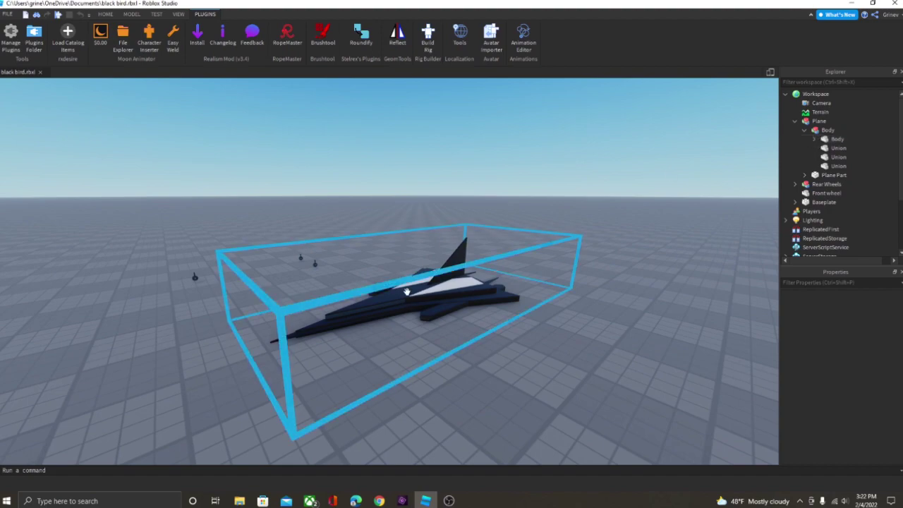
{"action": "right_click_drag", "start_coordinate": [407, 291], "coordinate": [407, 297]}
{"action": "key", "text": "w"}
{"action": "key", "text": "s"}
{"action": "key", "text": "w"}
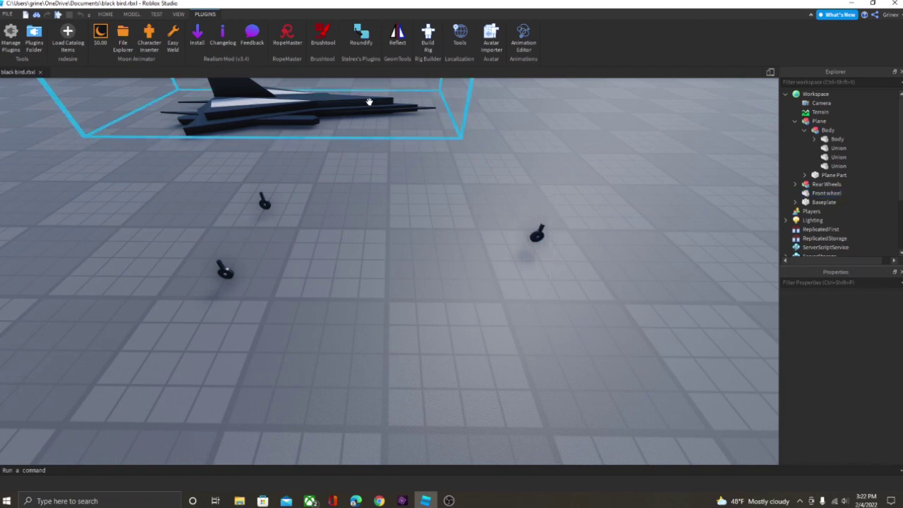
{"action": "left_click_drag", "start_coordinate": [369, 102], "coordinate": [452, 164]}
{"action": "left_click", "coordinate": [113, 15]}
{"action": "left_click", "coordinate": [89, 35]}
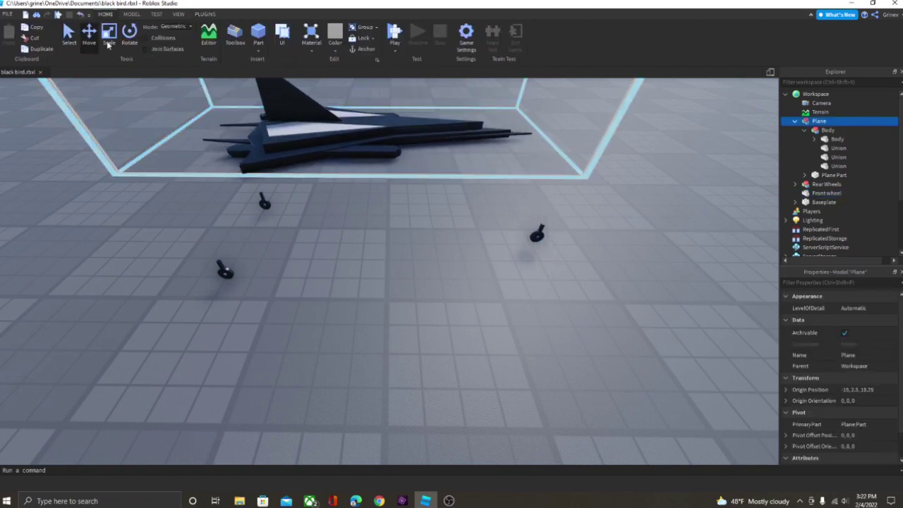
{"action": "left_click_drag", "start_coordinate": [362, 181], "coordinate": [354, 67]}
Step: Place the Front wheel against the underside of the plane's nose
{"action": "scroll", "coordinate": [353, 68], "scroll_direction": "down", "scroll_amount": 3}
{"action": "left_click_drag", "start_coordinate": [468, 254], "coordinate": [473, 247]}
{"action": "right_click_drag", "start_coordinate": [473, 247], "coordinate": [473, 247]}
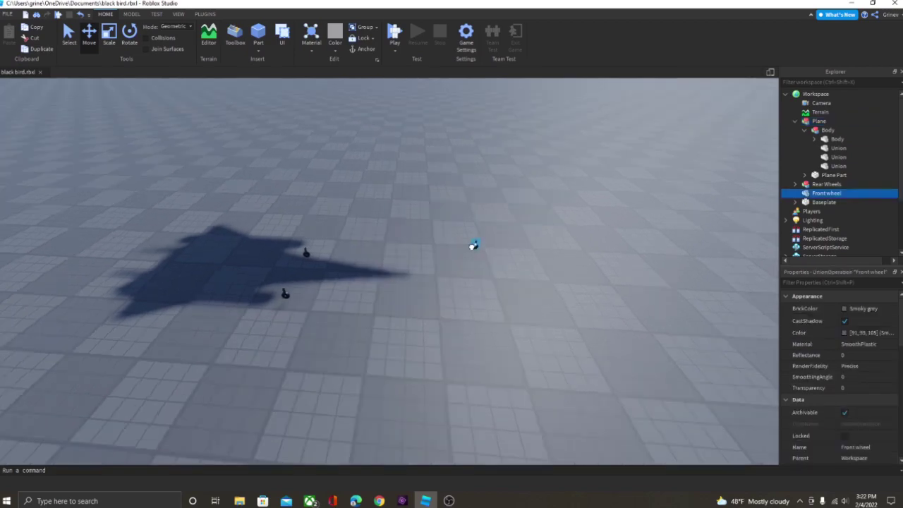
{"action": "left_click_drag", "start_coordinate": [473, 247], "coordinate": [473, 248]}
{"action": "right_click_drag", "start_coordinate": [473, 247], "coordinate": [473, 247]}
{"action": "left_click_drag", "start_coordinate": [472, 248], "coordinate": [473, 248]}
{"action": "right_click_drag", "start_coordinate": [472, 247], "coordinate": [472, 248]}
{"action": "left_click_drag", "start_coordinate": [473, 248], "coordinate": [428, 275]}
{"action": "scroll", "coordinate": [413, 256], "scroll_direction": "up", "scroll_amount": 2}
{"action": "right_click_drag", "start_coordinate": [428, 274], "coordinate": [71, 88]}
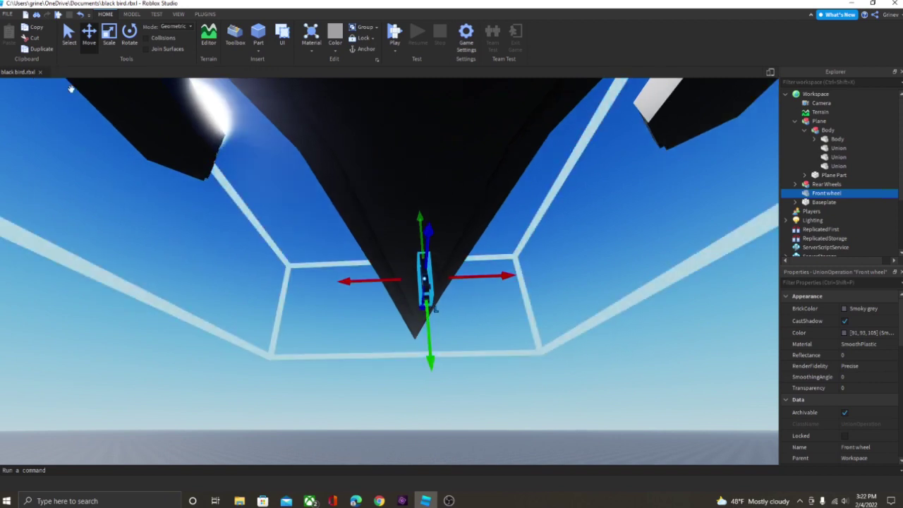
Step: Set the move snapping increment to 0.05 studs and fit the Front wheel onto the nose's centreline
{"action": "left_click", "coordinate": [131, 14]}
{"action": "left_click", "coordinate": [212, 43]}
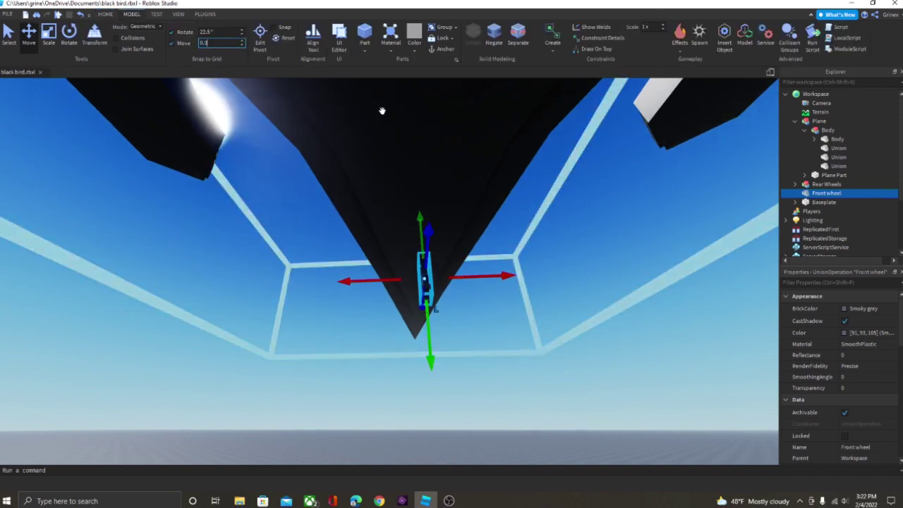
{"action": "type", "text": "0.05"}
{"action": "key", "text": "Return"}
{"action": "left_click_drag", "start_coordinate": [473, 277], "coordinate": [467, 278]}
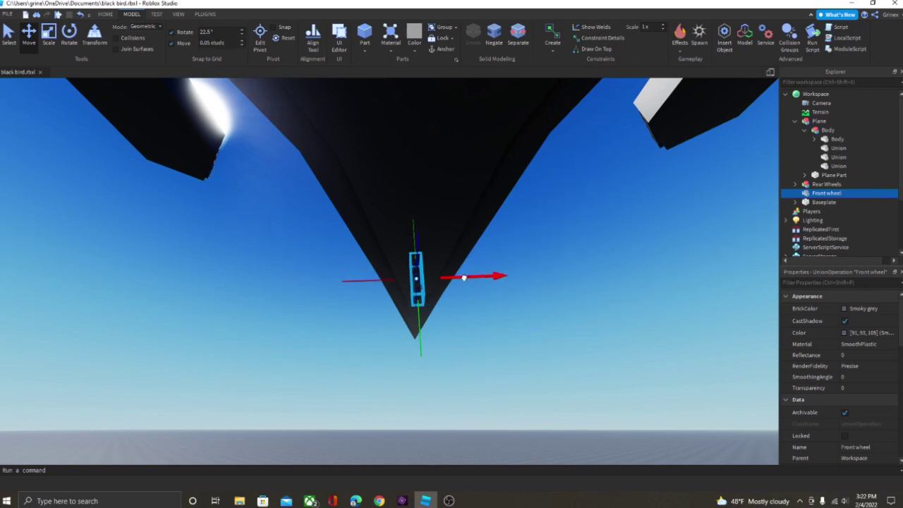
{"action": "key", "text": "a"}
{"action": "right_click_drag", "start_coordinate": [463, 277], "coordinate": [456, 274]}
{"action": "left_click_drag", "start_coordinate": [422, 219], "coordinate": [420, 219]}
{"action": "left_click", "coordinate": [479, 190]}
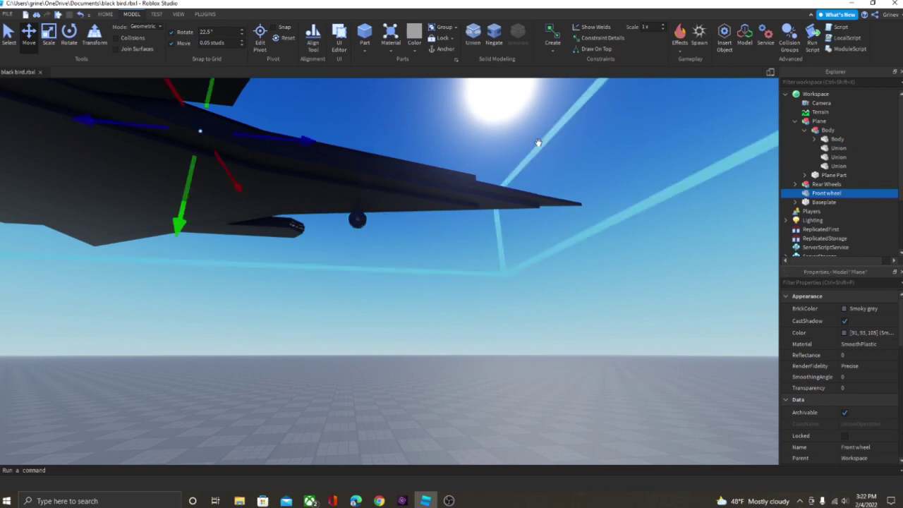
Step: Examine the Front wheel's placement beneath the plane's nose from the side
{"action": "scroll", "coordinate": [538, 141], "scroll_direction": "down", "scroll_amount": 5}
{"action": "right_click_drag", "start_coordinate": [538, 141], "coordinate": [581, 191]}
{"action": "left_click", "coordinate": [592, 198]}
{"action": "key", "text": "e"}
{"action": "scroll", "coordinate": [591, 200], "scroll_direction": "up", "scroll_amount": 2}
{"action": "scroll", "coordinate": [454, 242], "scroll_direction": "up", "scroll_amount": 4}
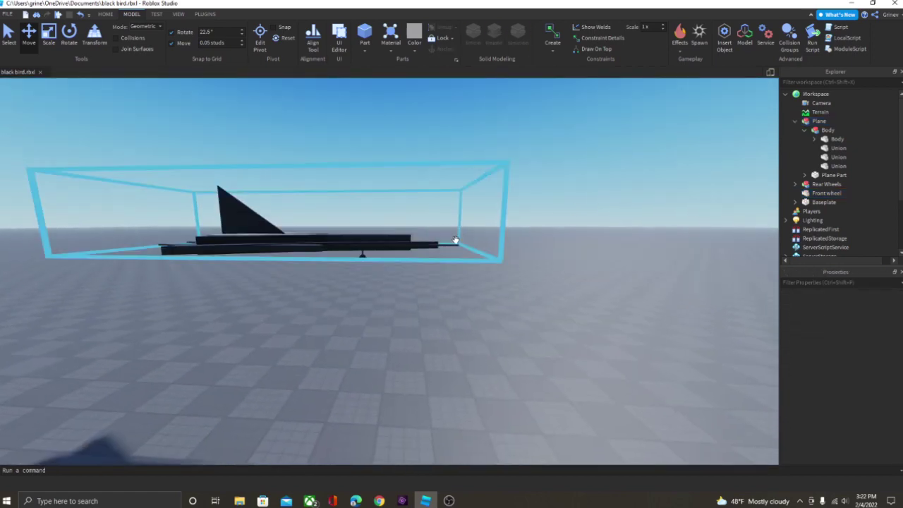
{"action": "left_click", "coordinate": [358, 224]}
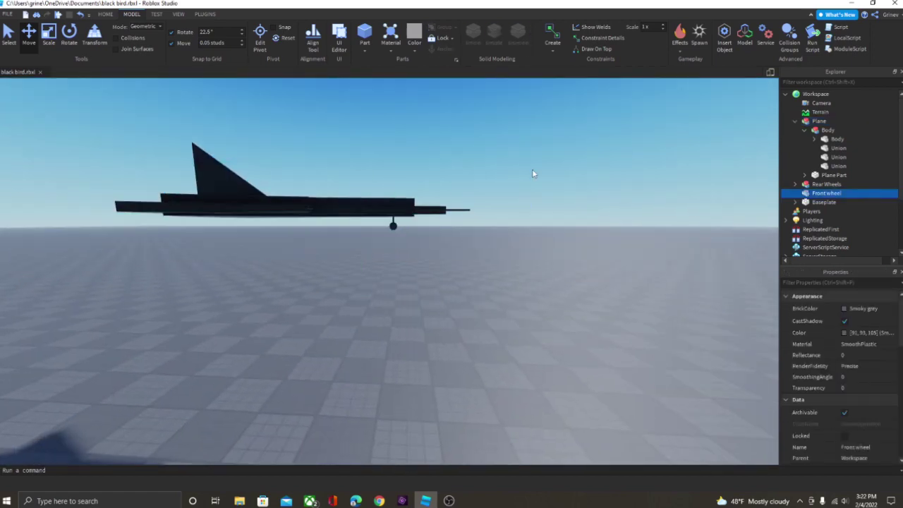
{"action": "scroll", "coordinate": [534, 171], "scroll_direction": "up", "scroll_amount": 6}
{"action": "left_click", "coordinate": [400, 259]}
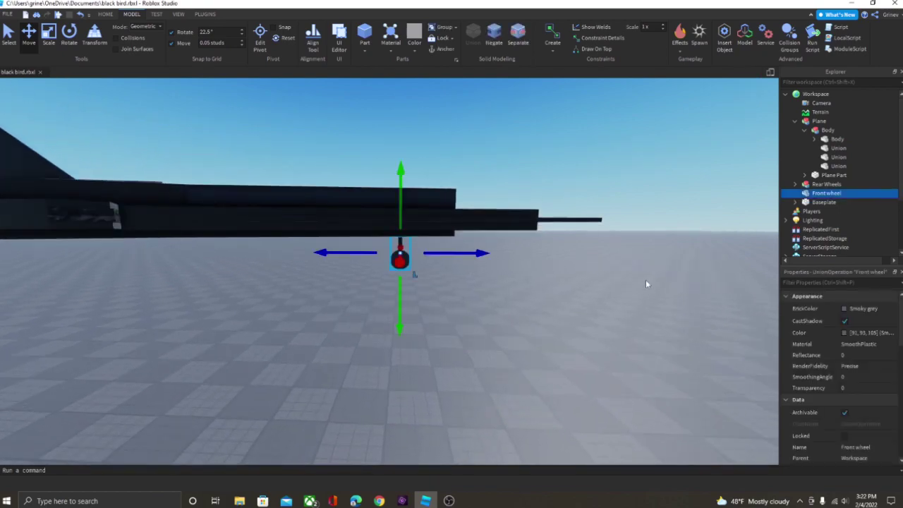
{"action": "right_click_drag", "start_coordinate": [646, 284], "coordinate": [607, 283]}
{"action": "key", "text": "d"}
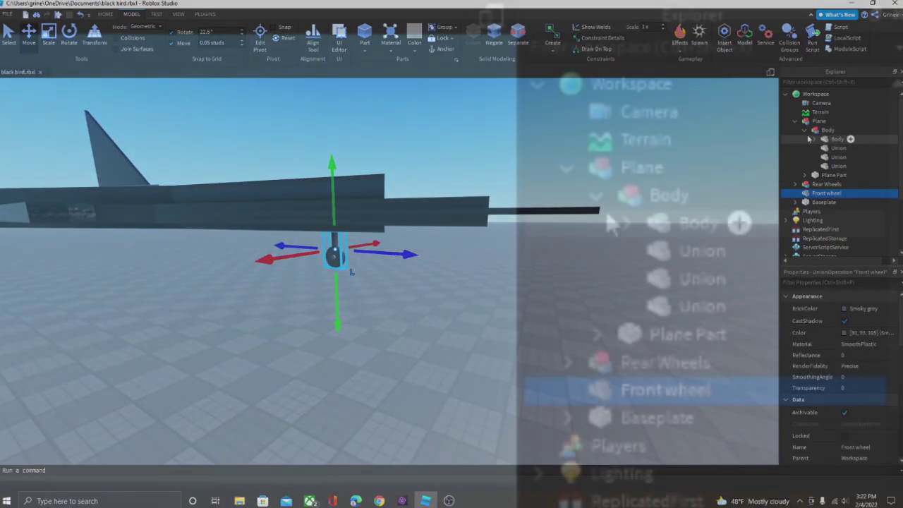
Step: Insert a new model inside the Plane model and rename it Other
{"action": "left_click", "coordinate": [805, 132]}
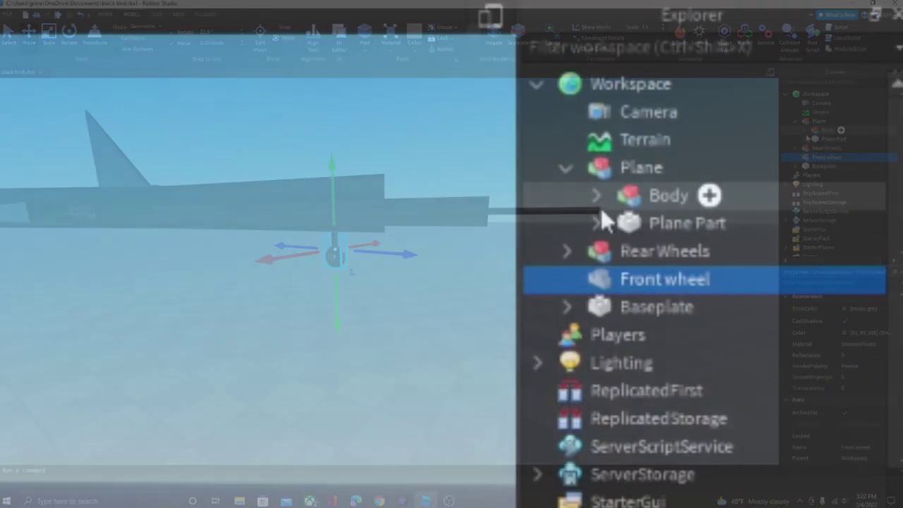
{"action": "left_click", "coordinate": [613, 170]}
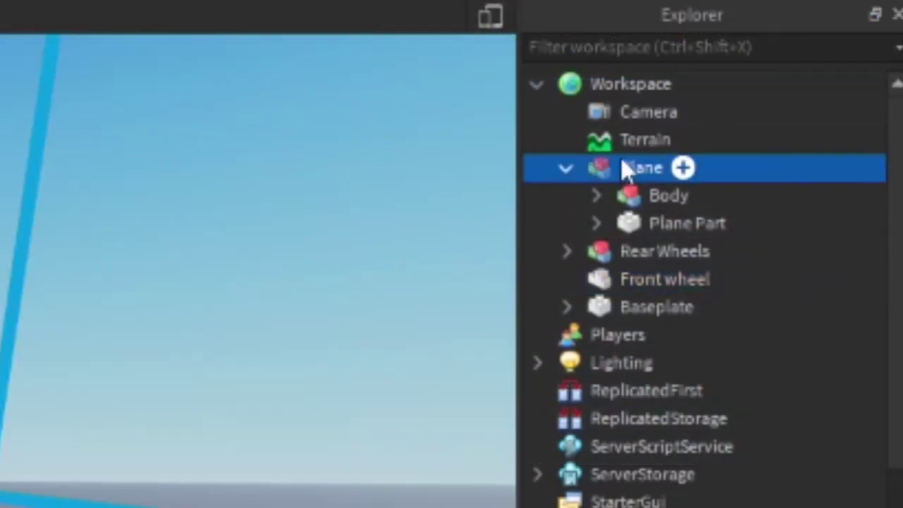
{"action": "left_click", "coordinate": [681, 169]}
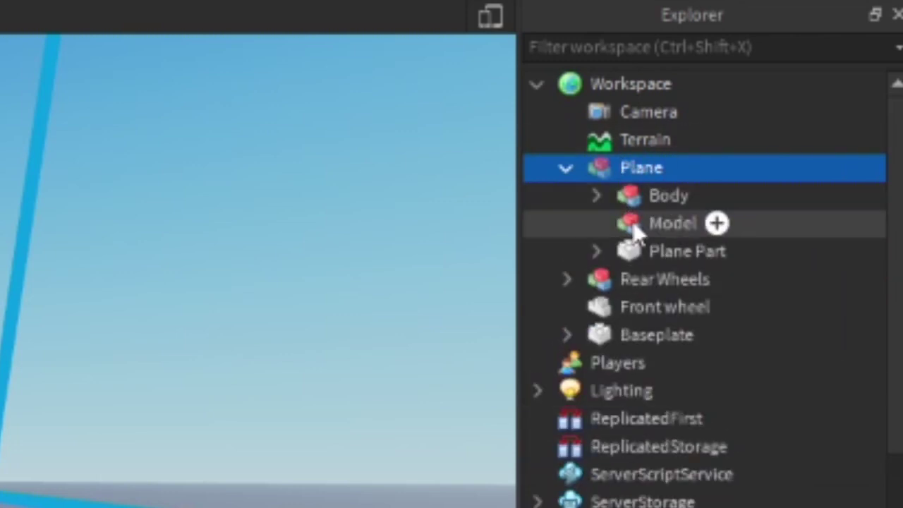
{"action": "left_click", "coordinate": [634, 224]}
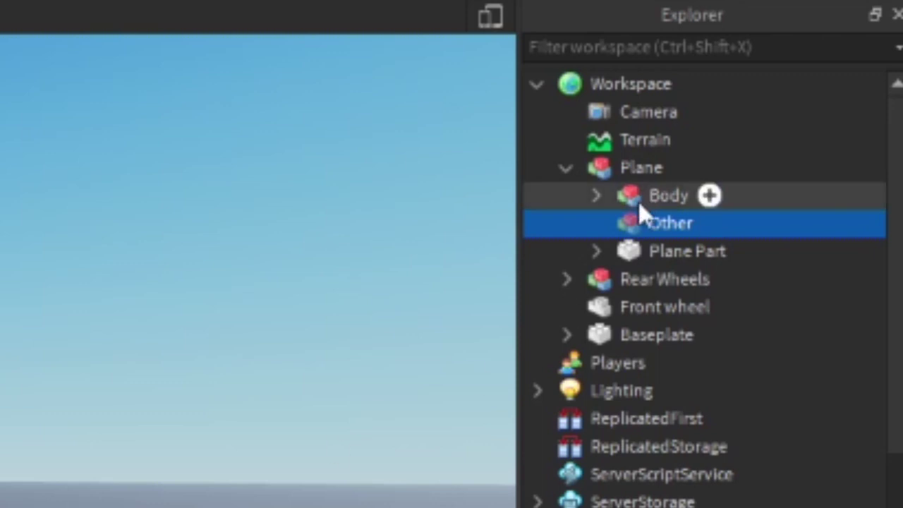
Step: Move the Front wheel part into the Other model
{"action": "left_click", "coordinate": [639, 255]}
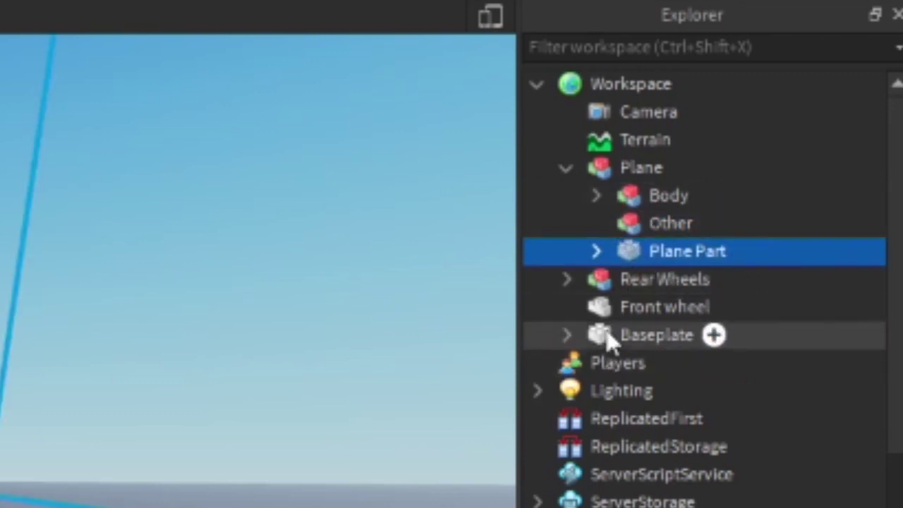
{"action": "left_click", "coordinate": [600, 311]}
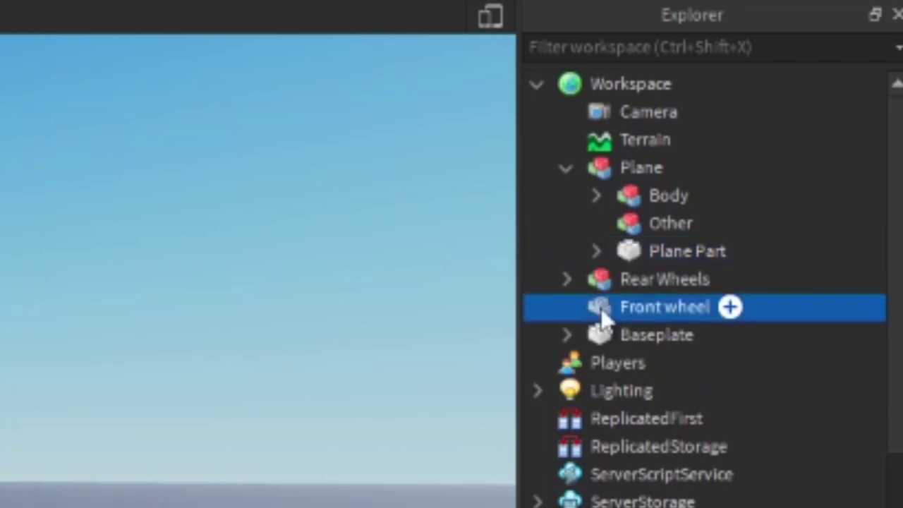
{"action": "left_click_drag", "start_coordinate": [601, 315], "coordinate": [650, 230]}
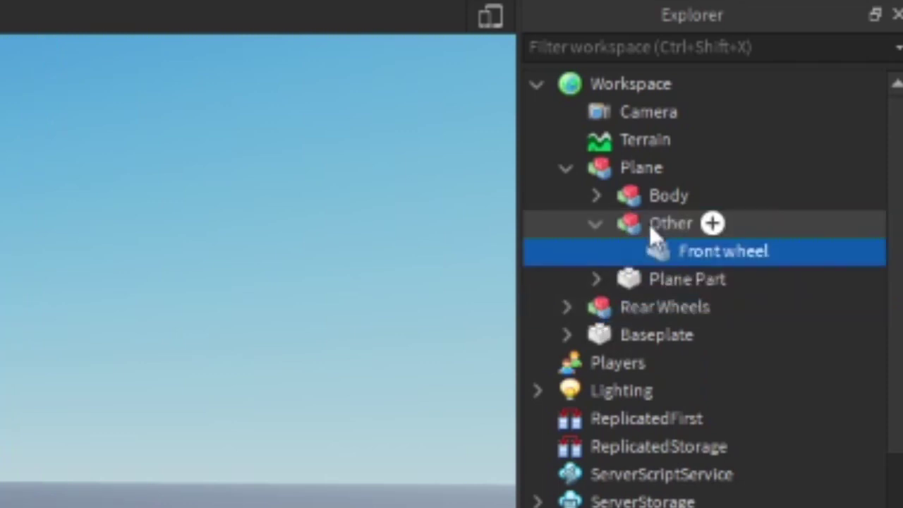
Step: Join the Front wheel in place to the Body part with an animatable Easy Weld joint, using Body as the base part
{"action": "left_click", "coordinate": [596, 197]}
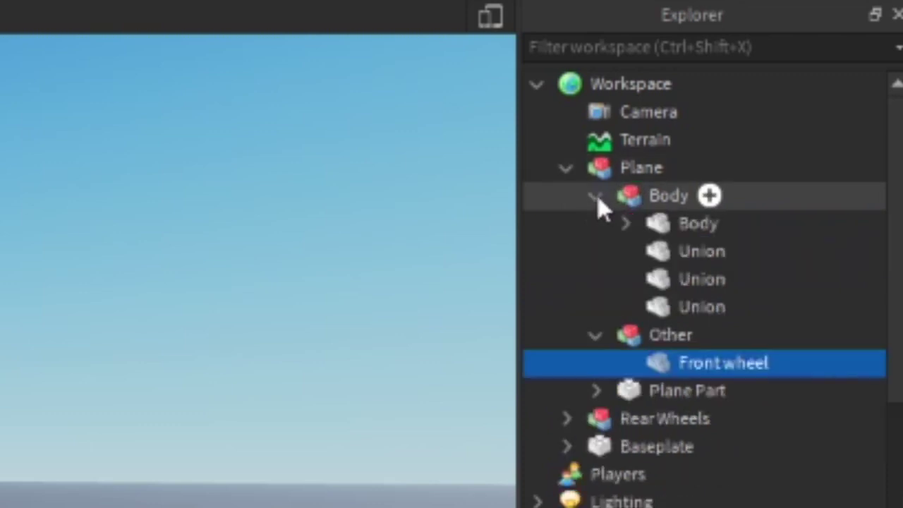
{"action": "left_click", "coordinate": [663, 231]}
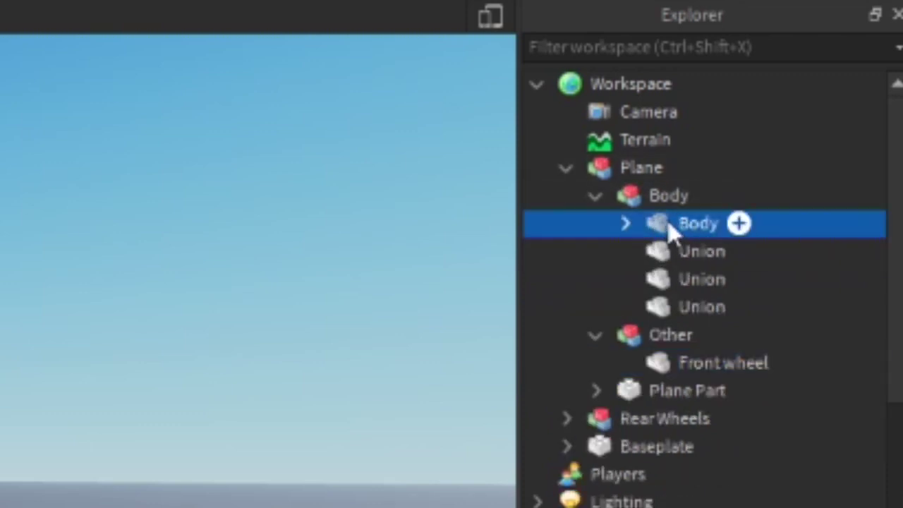
{"action": "left_click", "coordinate": [662, 367], "text": "ctrl"}
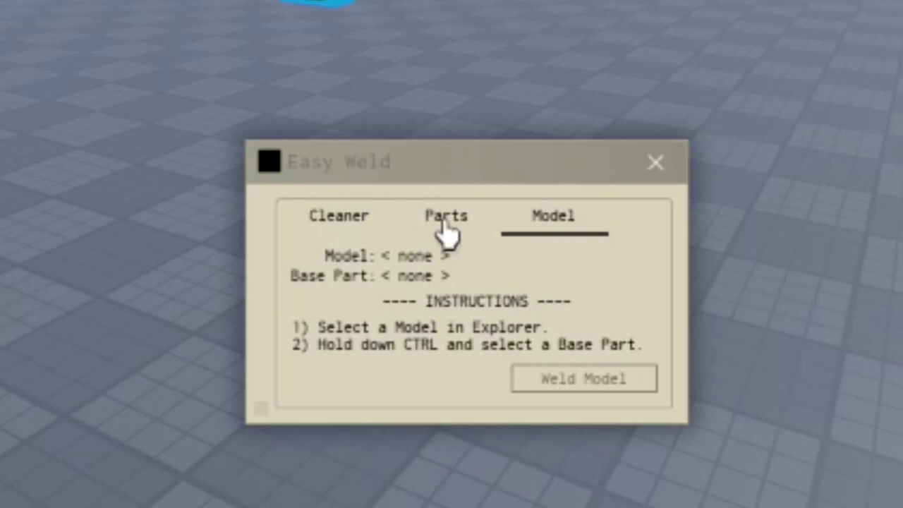
{"action": "left_click", "coordinate": [444, 222]}
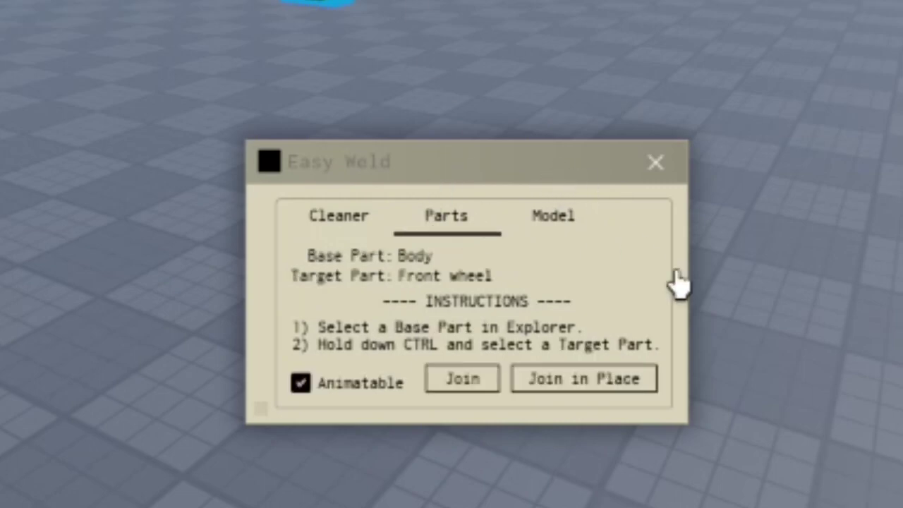
{"action": "left_click", "coordinate": [600, 381]}
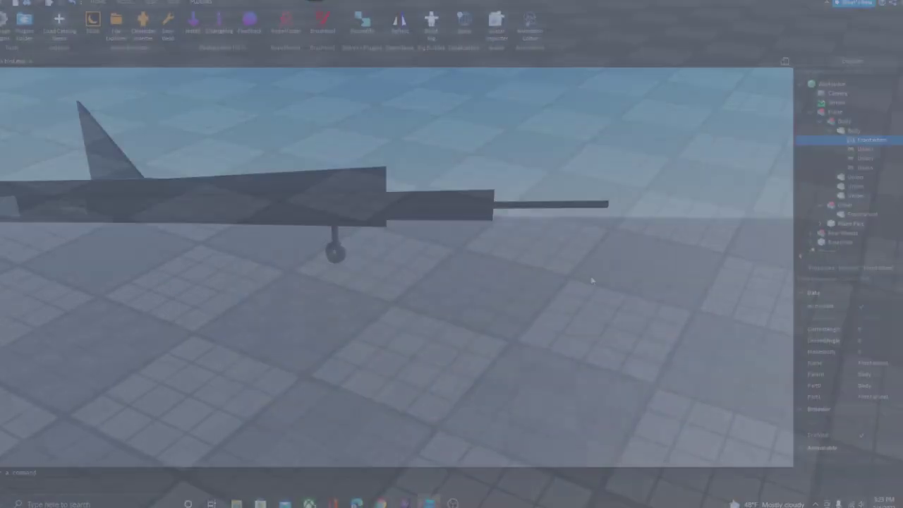
{"action": "scroll", "coordinate": [599, 277], "scroll_direction": "down", "scroll_amount": 5}
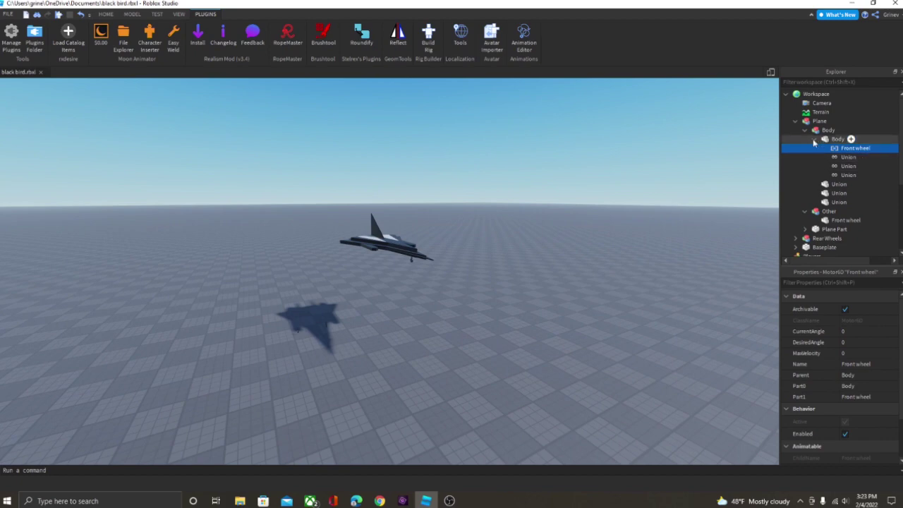
{"action": "right_click_drag", "start_coordinate": [506, 221], "coordinate": [506, 221]}
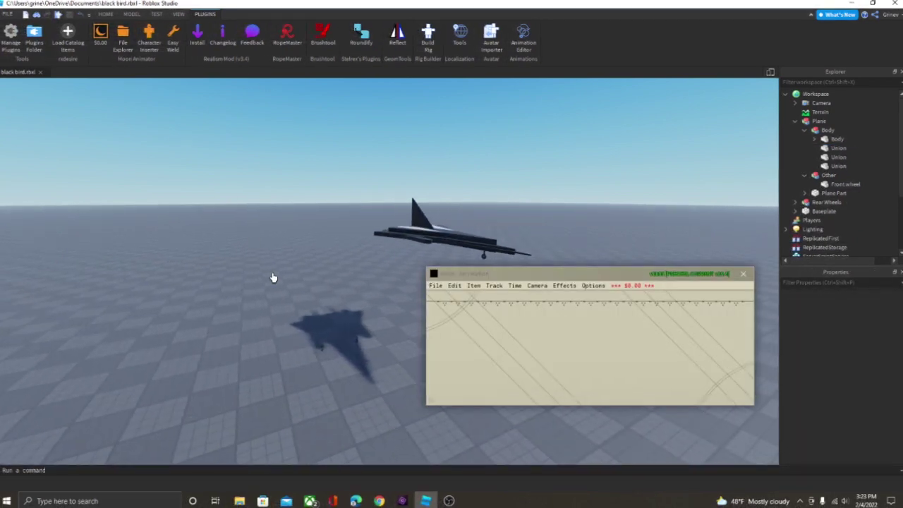
Step: Open the saved plane animation file and add the Plane rig to it as an item
{"action": "left_click", "coordinate": [435, 287]}
{"action": "left_click", "coordinate": [436, 309]}
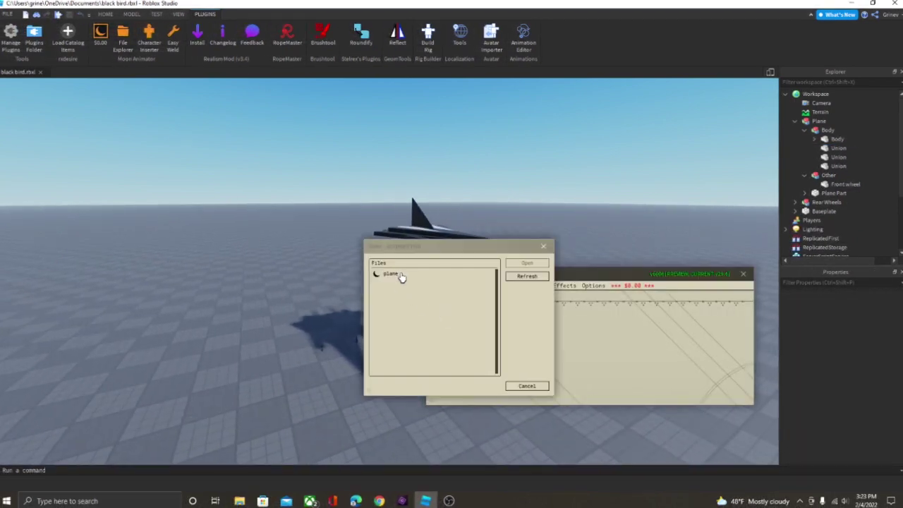
{"action": "left_click", "coordinate": [527, 263]}
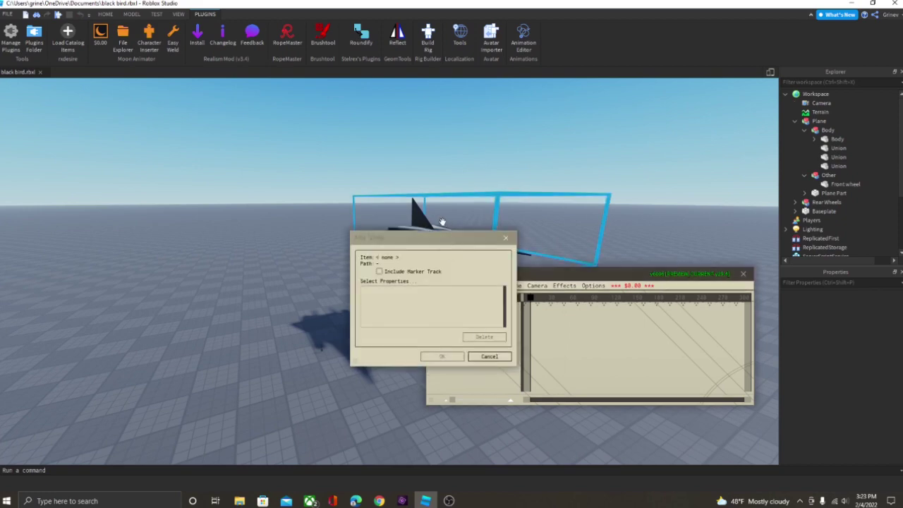
{"action": "left_click", "coordinate": [442, 357]}
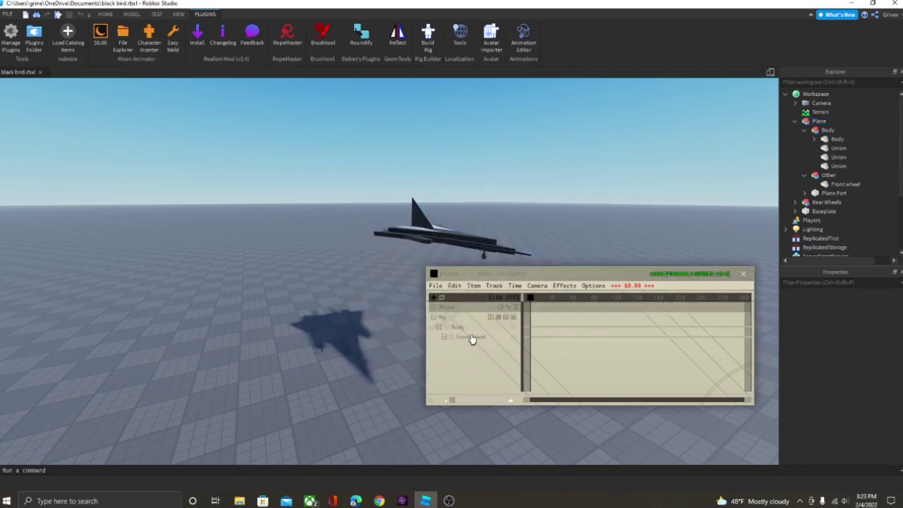
Step: Test the Front wheel's joint by rotating the wheel and moving it vertically beneath the plane's nose
{"action": "left_click", "coordinate": [414, 231]}
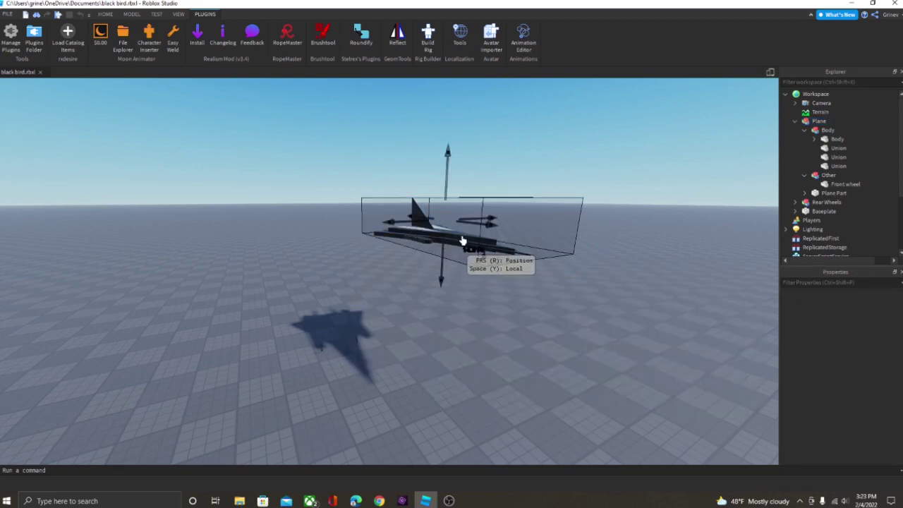
{"action": "left_click_drag", "start_coordinate": [487, 224], "coordinate": [385, 196]}
{"action": "scroll", "coordinate": [479, 258], "scroll_direction": "up", "scroll_amount": 8}
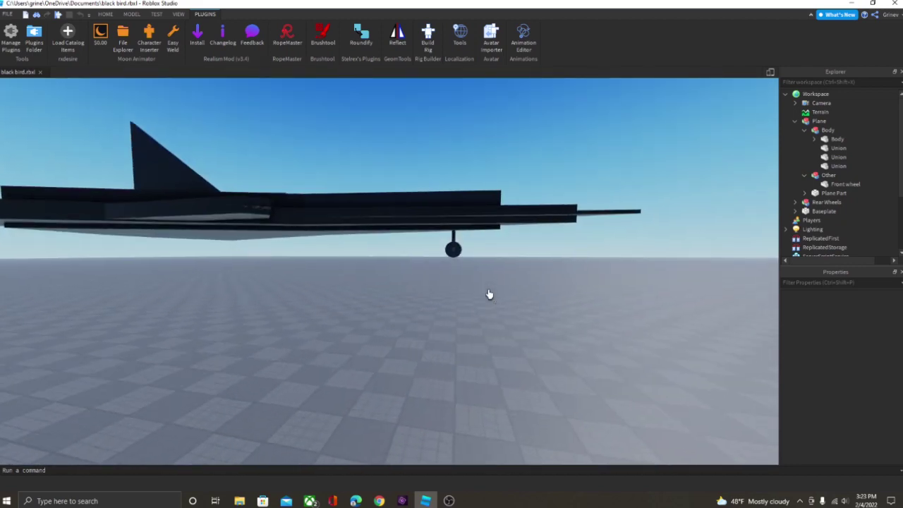
{"action": "left_click", "coordinate": [451, 243]}
{"action": "key", "text": "ctrl+4"}
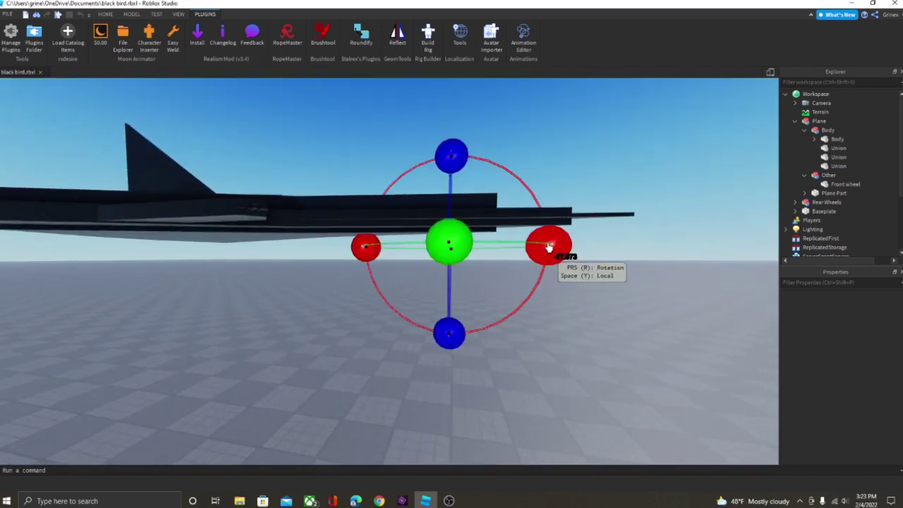
{"action": "left_click_drag", "start_coordinate": [543, 246], "coordinate": [449, 314]}
{"action": "key", "text": "r"}
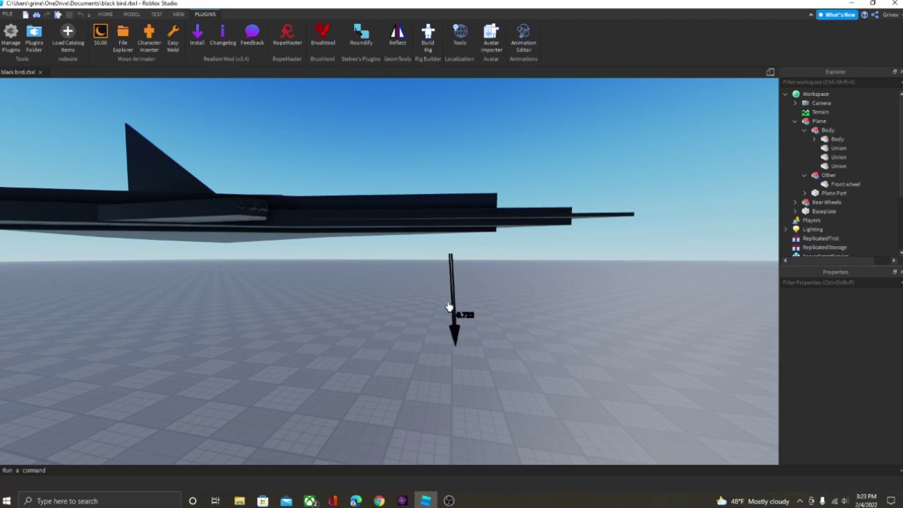
Step: Reposition the Body in the animation to test its joint with the attached Front wheel
{"action": "left_click", "coordinate": [525, 320]}
{"action": "scroll", "coordinate": [526, 320], "scroll_direction": "up", "scroll_amount": 4}
{"action": "right_click_drag", "start_coordinate": [525, 321], "coordinate": [488, 323]}
{"action": "left_click", "coordinate": [203, 258]}
{"action": "left_click_drag", "start_coordinate": [241, 126], "coordinate": [329, 242]}
{"action": "scroll", "coordinate": [348, 225], "scroll_direction": "down", "scroll_amount": 8}
{"action": "right_click_drag", "start_coordinate": [349, 226], "coordinate": [329, 242]}
{"action": "left_click_drag", "start_coordinate": [328, 242], "coordinate": [339, 263]}
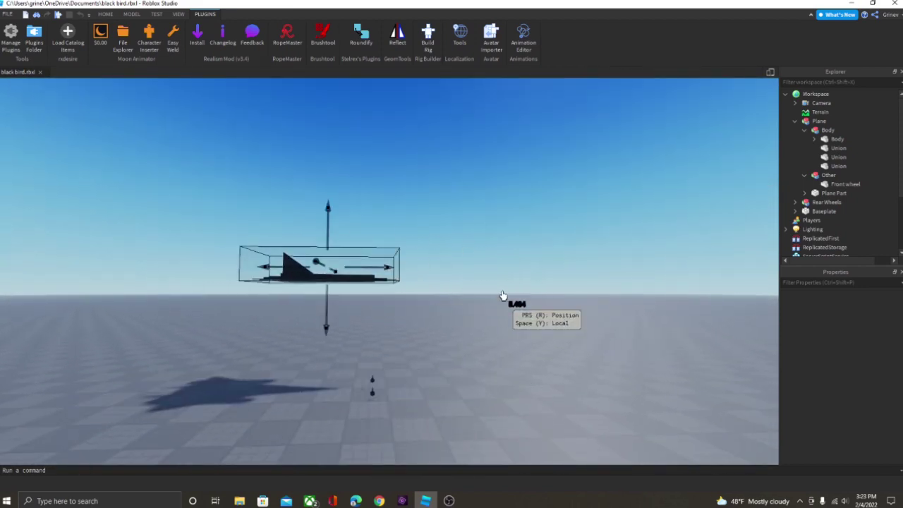
Step: Pose the Front wheel at frame 60 by rotating it and moving it down beneath the nose
{"action": "key", "text": "h"}
{"action": "left_click", "coordinate": [465, 336]}
{"action": "key", "text": "h"}
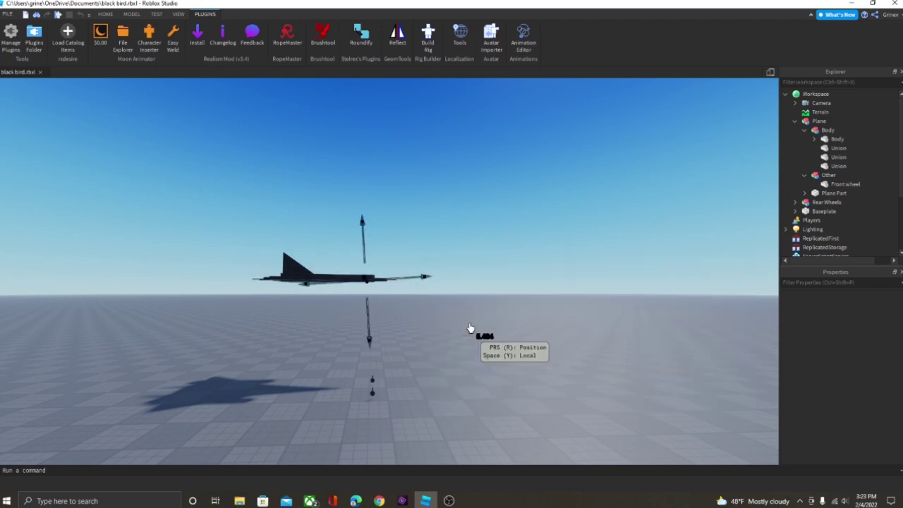
{"action": "scroll", "coordinate": [362, 294], "scroll_direction": "up", "scroll_amount": 5}
{"action": "key", "text": "r"}
{"action": "scroll", "coordinate": [311, 275], "scroll_direction": "up", "scroll_amount": 3}
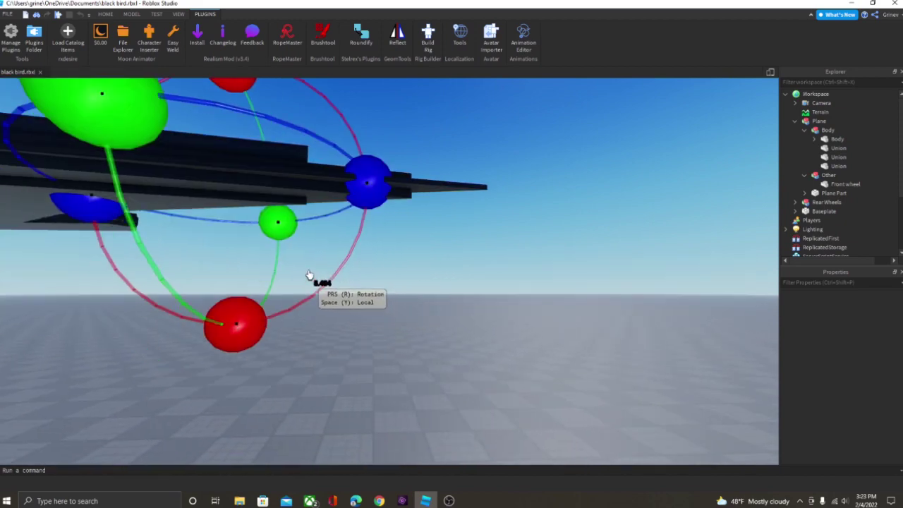
{"action": "key", "text": "a"}
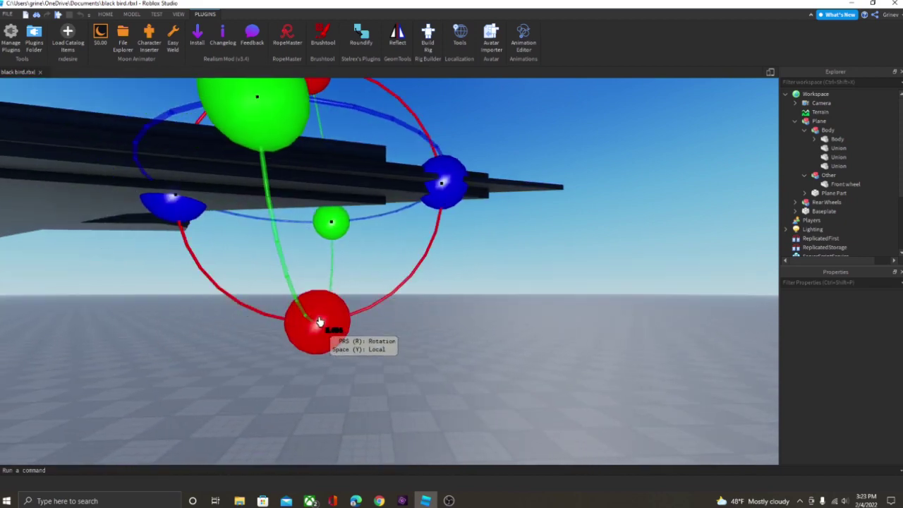
{"action": "left_click_drag", "start_coordinate": [317, 322], "coordinate": [445, 175]}
{"action": "key", "text": "r"}
{"action": "left_click_drag", "start_coordinate": [327, 266], "coordinate": [316, 296]}
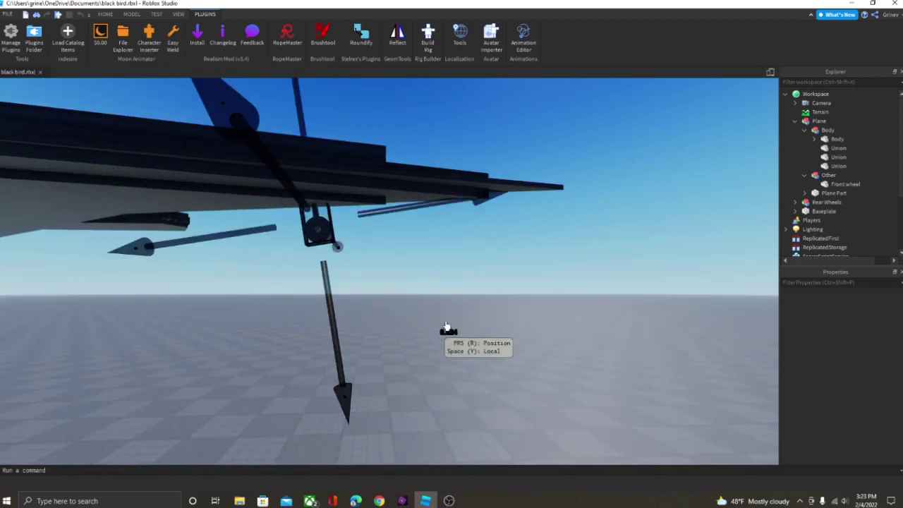
Step: Scrub through the Front wheel animation to preview it, and close the animation without saving
{"action": "left_click", "coordinate": [448, 327]}
{"action": "right_click_drag", "start_coordinate": [449, 328], "coordinate": [453, 329]}
{"action": "scroll", "coordinate": [455, 329], "scroll_direction": "down", "scroll_amount": 6}
{"action": "key", "text": "h"}
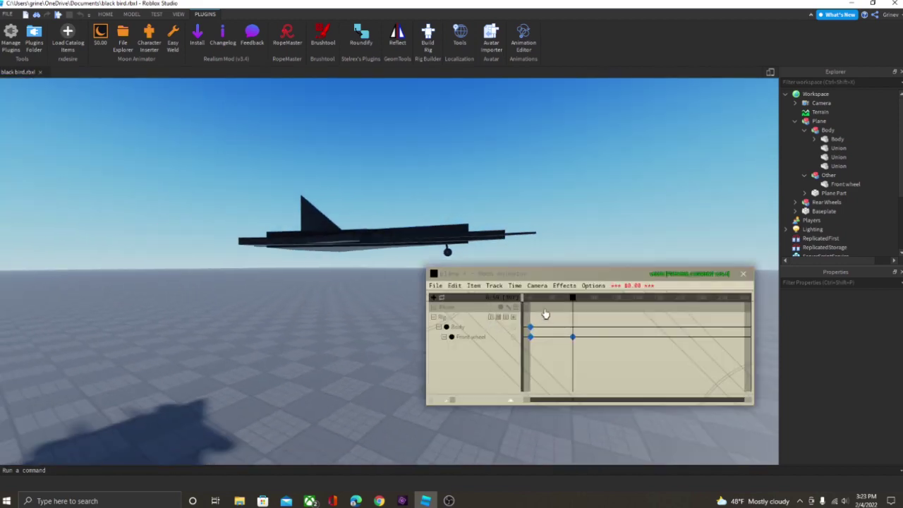
{"action": "left_click", "coordinate": [742, 274]}
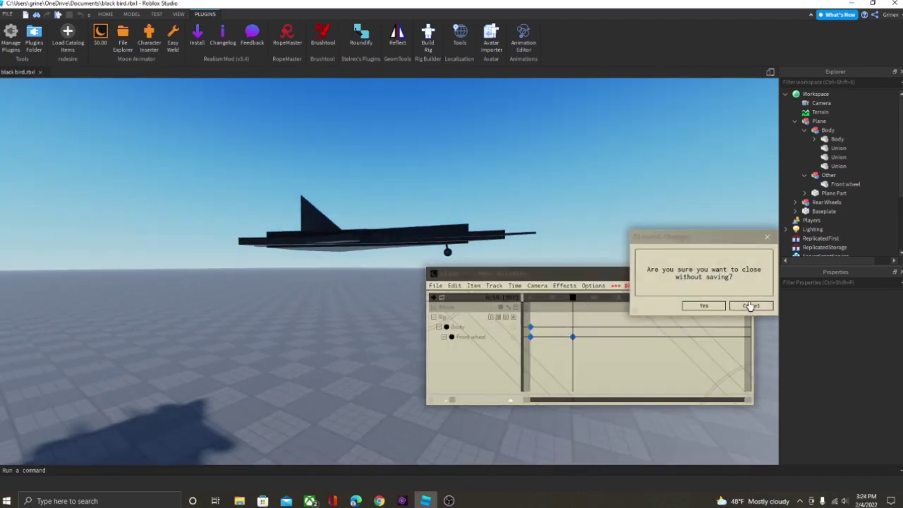
{"action": "left_click", "coordinate": [750, 305]}
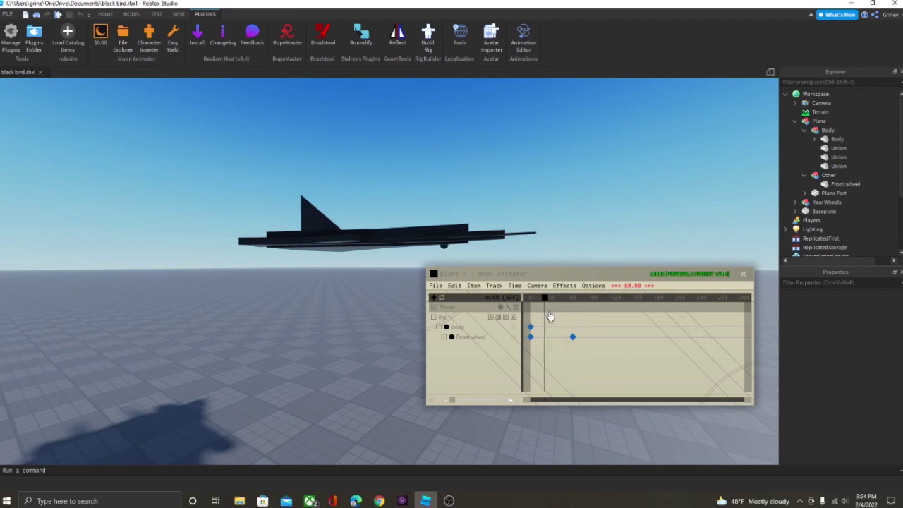
{"action": "left_click", "coordinate": [743, 274]}
{"action": "left_click", "coordinate": [697, 311]}
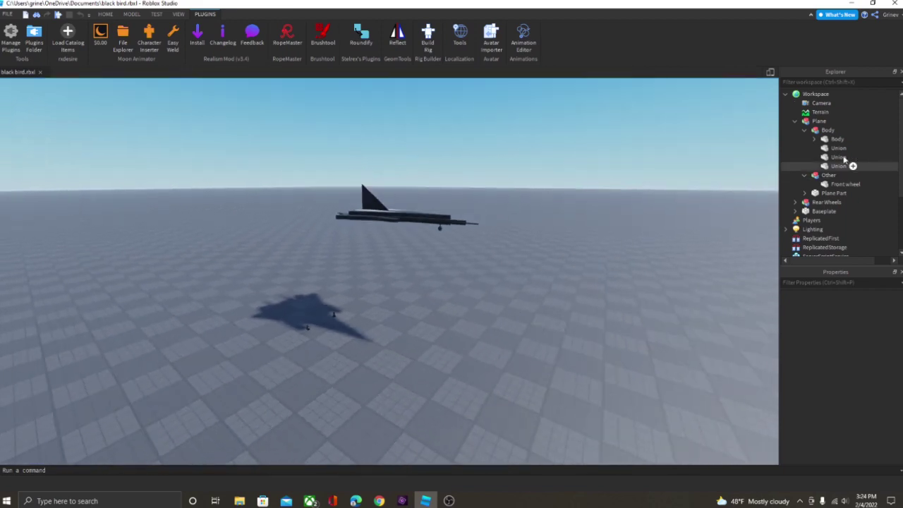
Step: Move the Rear Wheels model up against the plane's underside and align it sideways beneath the rear body
{"action": "key", "text": "w"}
{"action": "right_click_drag", "start_coordinate": [495, 334], "coordinate": [497, 335]}
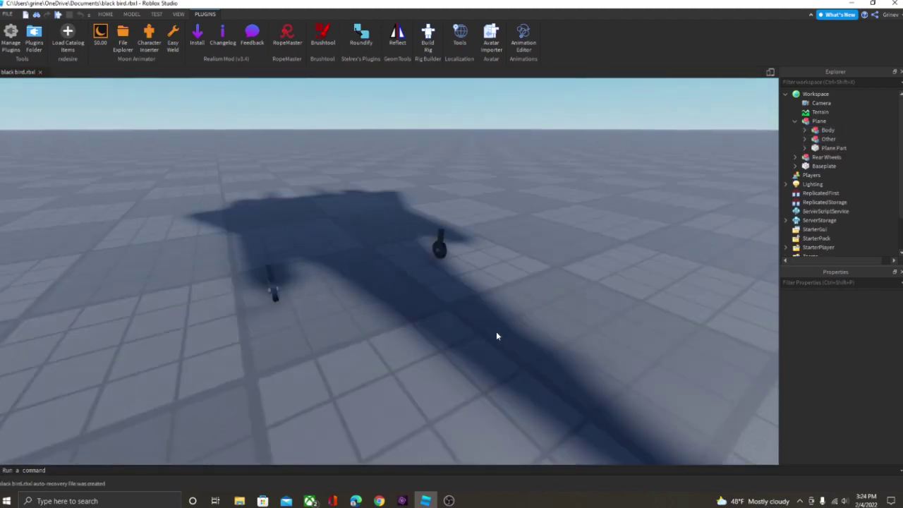
{"action": "left_click", "coordinate": [405, 289]}
{"action": "key", "text": "f"}
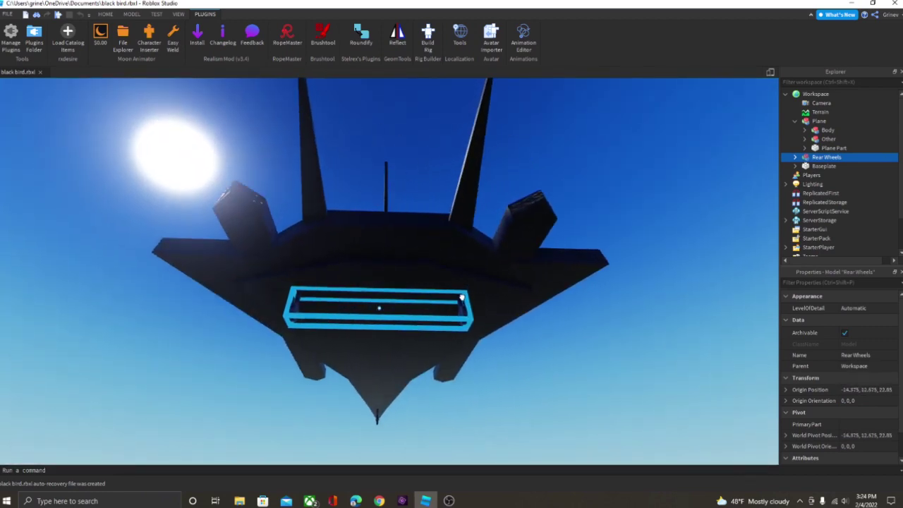
{"action": "mouse_move", "coordinate": [462, 297]}
{"action": "left_mouse_down"}
{"action": "mouse_move", "coordinate": [475, 292]}
{"action": "mouse_move", "coordinate": [471, 301]}
{"action": "left_mouse_up"}
{"action": "right_click_drag", "start_coordinate": [471, 301], "coordinate": [471, 301]}
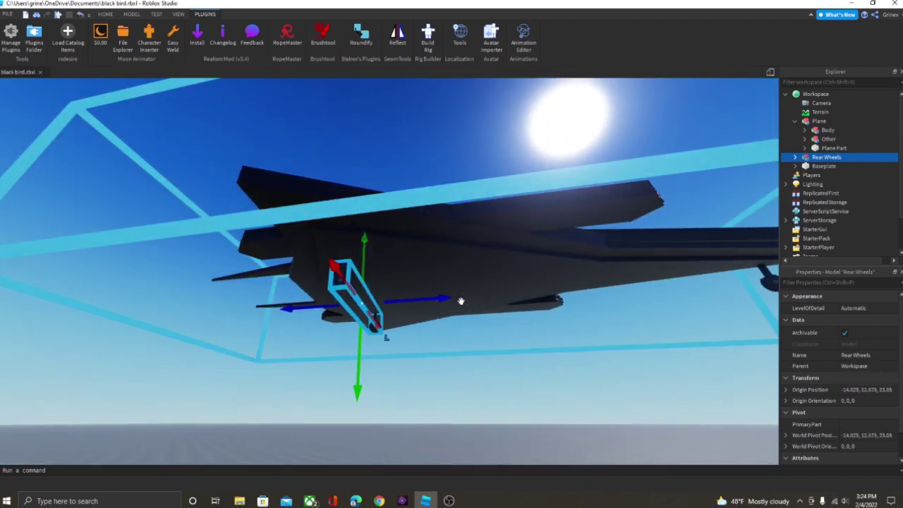
Step: Nudge the Rear Wheels model toward the plane's tail and undo the last change
{"action": "left_click_drag", "start_coordinate": [438, 300], "coordinate": [428, 297]}
{"action": "scroll", "coordinate": [437, 289], "scroll_direction": "down", "scroll_amount": 3}
{"action": "left_click", "coordinate": [508, 157]}
{"action": "key", "text": "ctrl+z"}
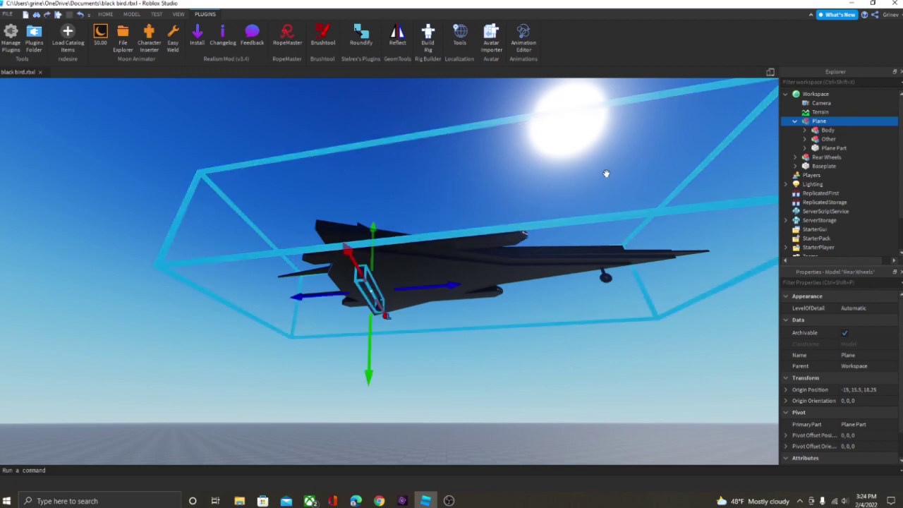
{"action": "left_click", "coordinate": [480, 403]}
{"action": "right_click_drag", "start_coordinate": [497, 387], "coordinate": [496, 384]}
{"action": "key", "text": "e"}
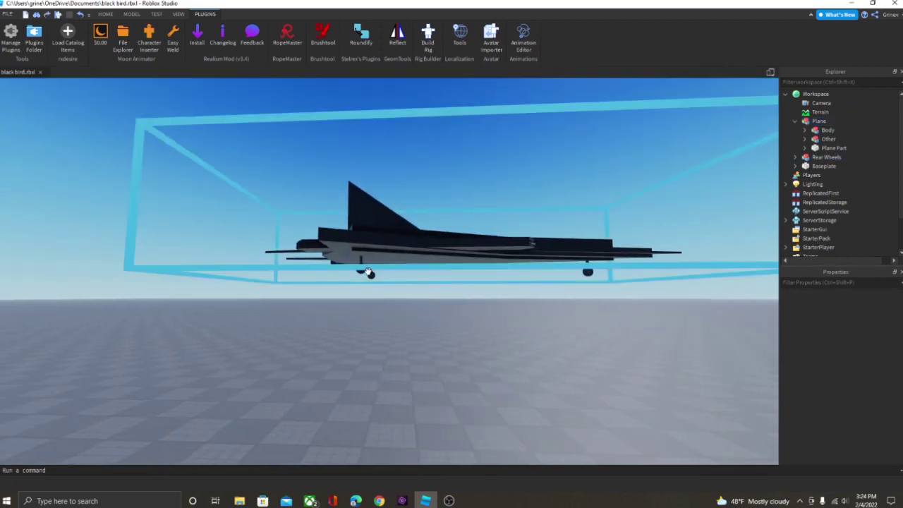
Step: Fine-tune the Rear Wheels model's position along the plane's length and check its placement from several sides
{"action": "left_click", "coordinate": [365, 270]}
{"action": "left_click_drag", "start_coordinate": [405, 273], "coordinate": [414, 281]}
{"action": "left_click", "coordinate": [445, 344]}
{"action": "right_click_drag", "start_coordinate": [445, 344], "coordinate": [445, 344]}
{"action": "key", "text": "w"}
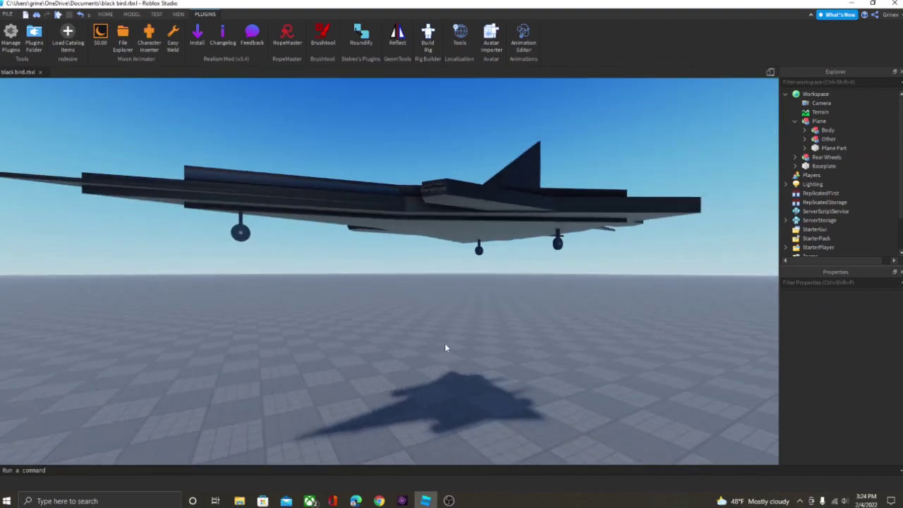
{"action": "left_click", "coordinate": [560, 248]}
{"action": "key", "text": "s"}
{"action": "right_click_drag", "start_coordinate": [589, 355], "coordinate": [589, 354]}
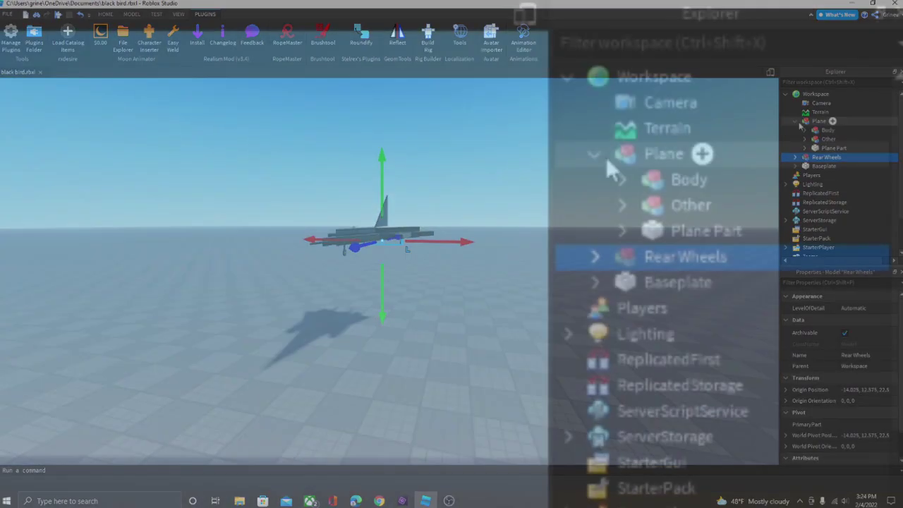
Step: Move the Rear Wheels model into the Other model inside Plane and expand it to its parts
{"action": "left_click", "coordinate": [796, 122]}
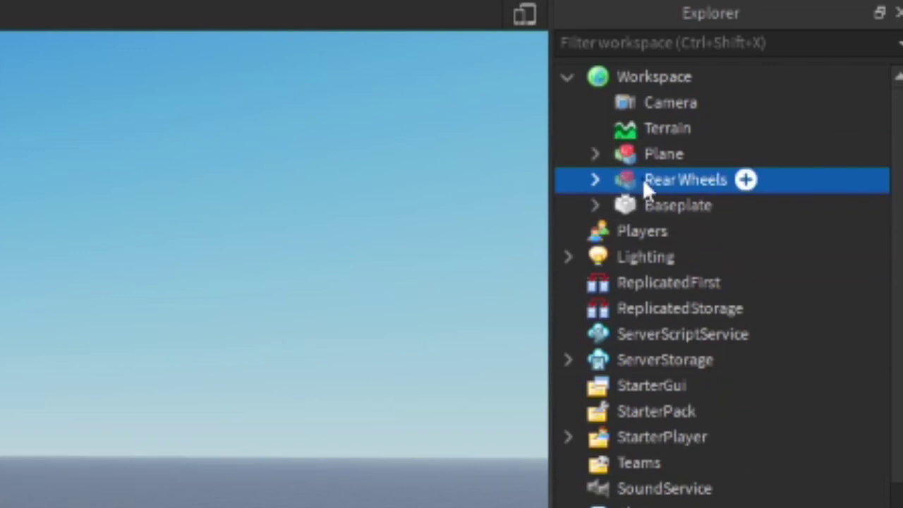
{"action": "left_click_drag", "start_coordinate": [642, 178], "coordinate": [643, 155]}
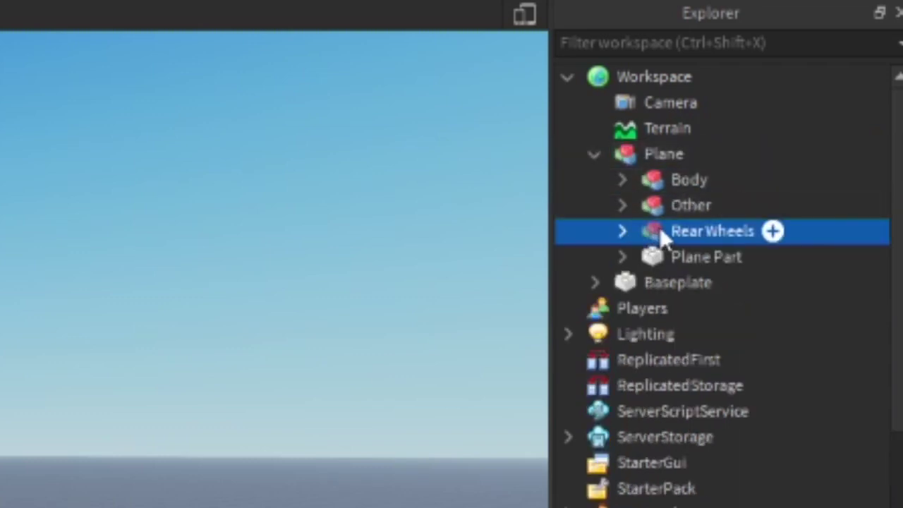
{"action": "left_click_drag", "start_coordinate": [659, 227], "coordinate": [703, 203]}
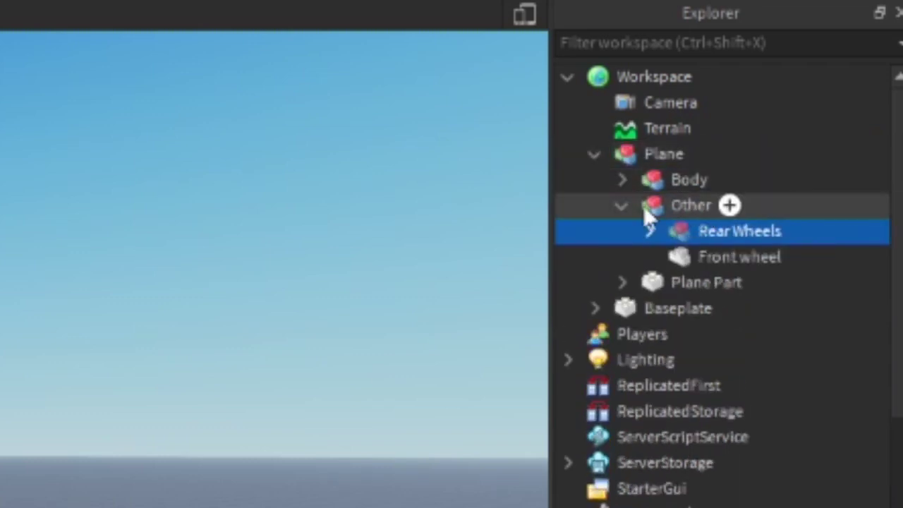
{"action": "left_click", "coordinate": [624, 205]}
{"action": "left_click", "coordinate": [672, 204]}
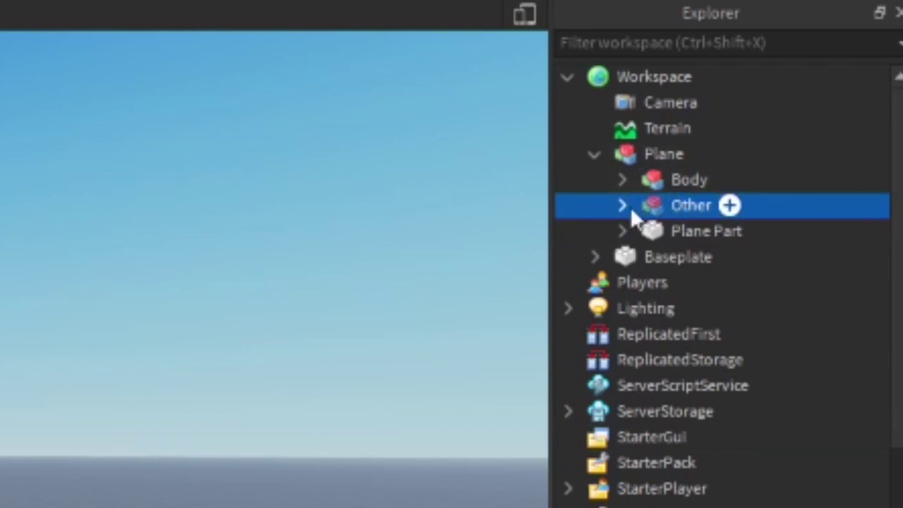
{"action": "left_click", "coordinate": [624, 206]}
{"action": "left_click", "coordinate": [677, 232]}
{"action": "left_click", "coordinate": [649, 230]}
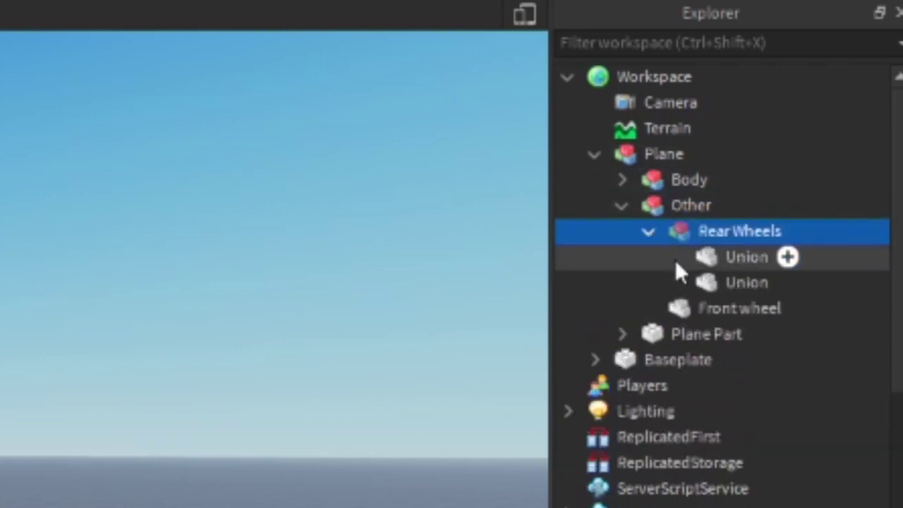
Step: Examine the two Union parts inside Rear Wheels and match them to the wheels under the plane
{"action": "right_click_drag", "start_coordinate": [222, 212], "coordinate": [222, 212]}
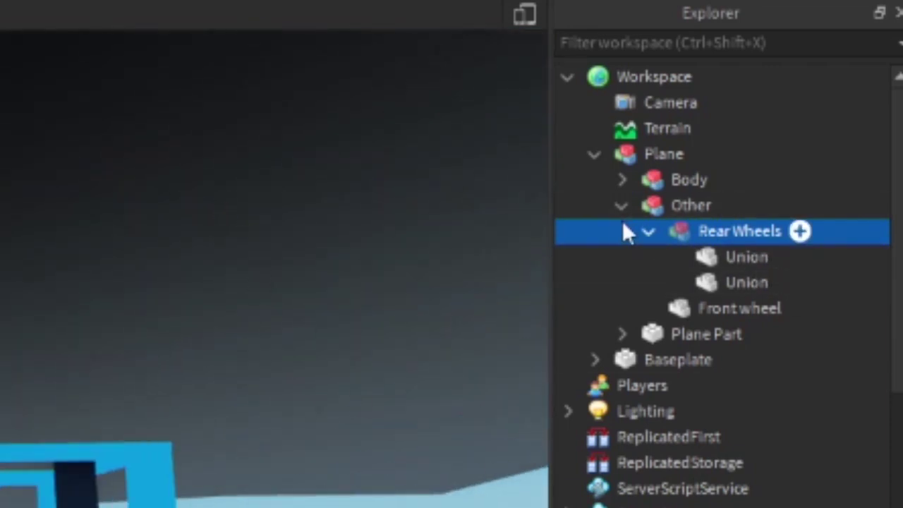
{"action": "key", "text": "F2"}
{"action": "left_click", "coordinate": [720, 256]}
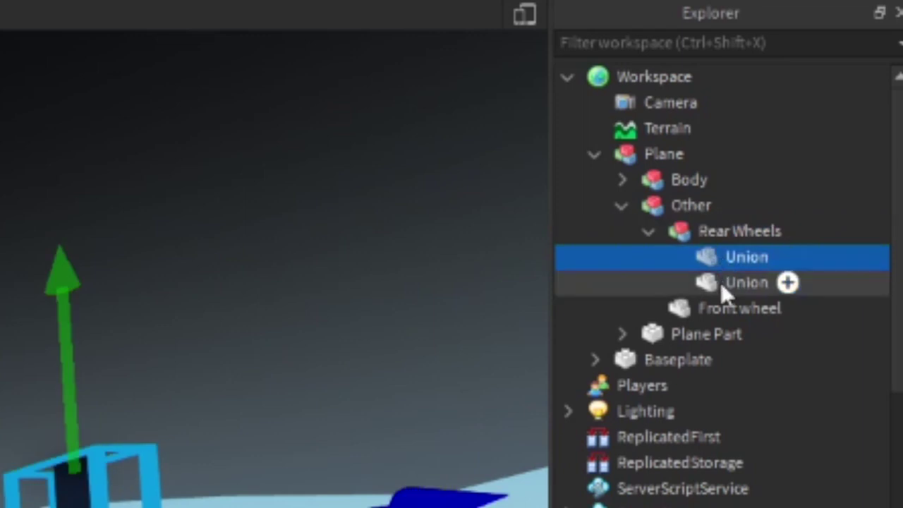
{"action": "left_click", "coordinate": [720, 283]}
{"action": "left_click", "coordinate": [712, 259]}
{"action": "left_click", "coordinate": [708, 279]}
{"action": "left_click", "coordinate": [704, 258]}
{"action": "left_click", "coordinate": [701, 278]}
{"action": "left_click", "coordinate": [699, 256]}
{"action": "left_click", "coordinate": [701, 284]}
{"action": "left_click", "coordinate": [708, 305]}
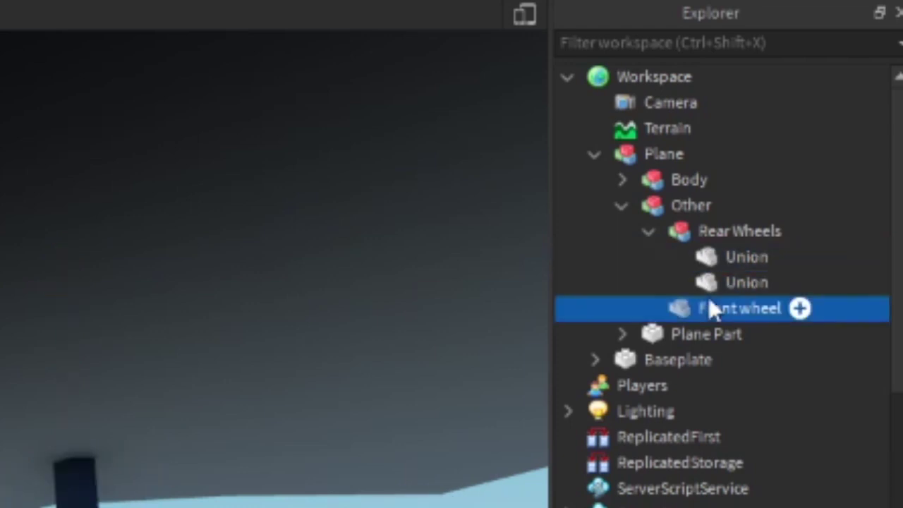
{"action": "left_click", "coordinate": [708, 282]}
{"action": "left_click", "coordinate": [711, 257]}
{"action": "left_click", "coordinate": [711, 285]}
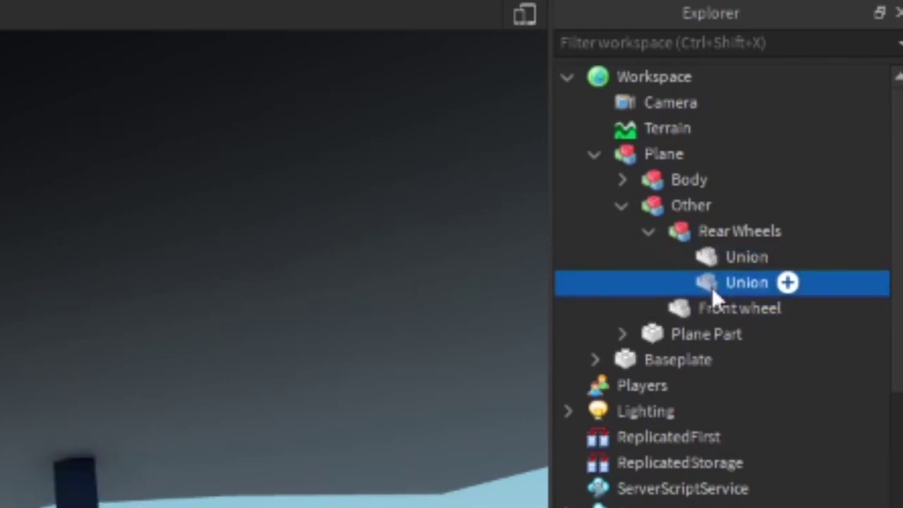
{"action": "left_click", "coordinate": [711, 258]}
{"action": "left_click", "coordinate": [710, 282]}
{"action": "left_click", "coordinate": [711, 268]}
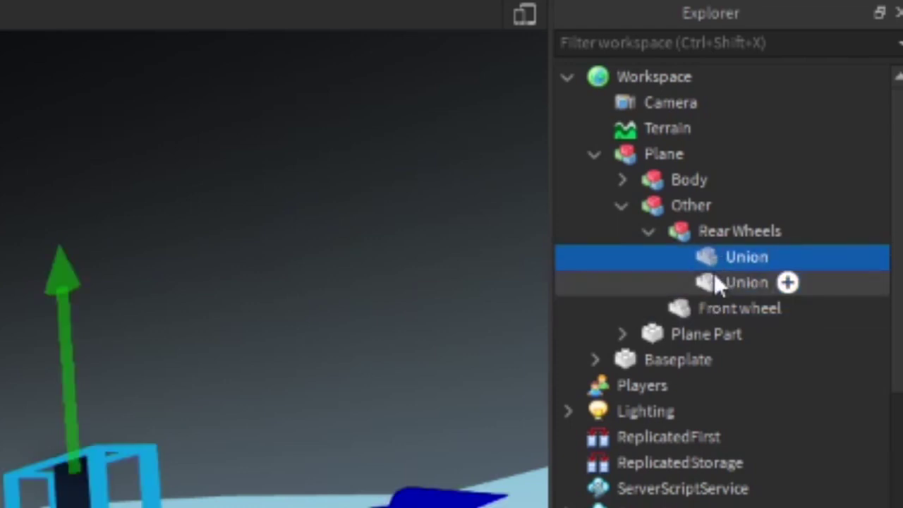
{"action": "left_click", "coordinate": [687, 234]}
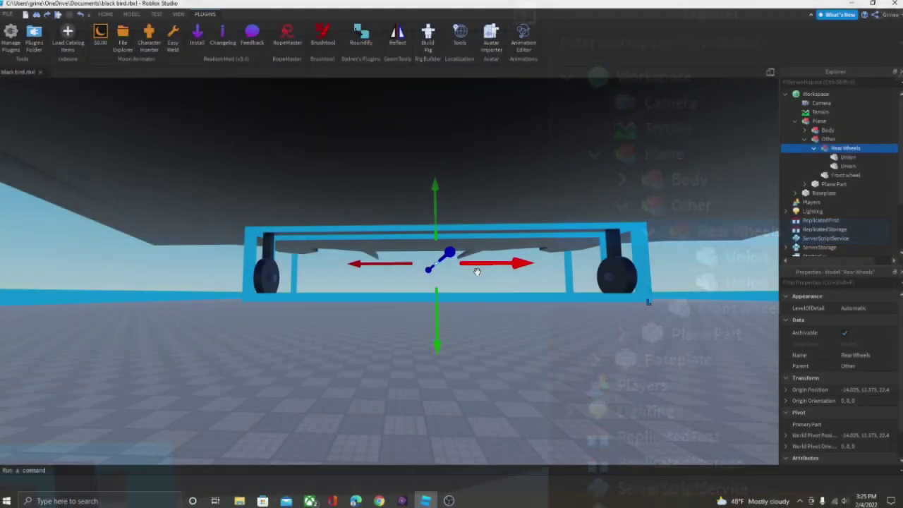
{"action": "left_click", "coordinate": [648, 369]}
{"action": "key", "text": "d"}
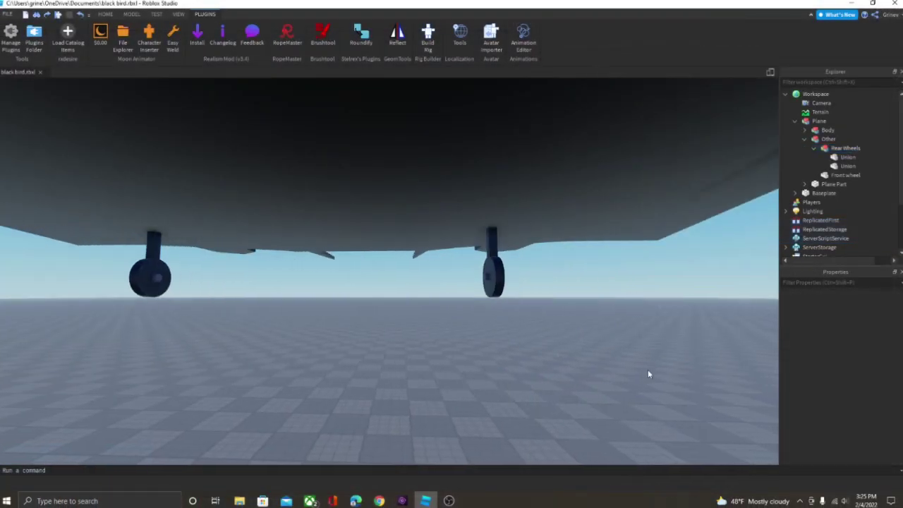
Step: Insert a block part and place it under the plane beside the rear wheels
{"action": "right_click_drag", "start_coordinate": [648, 370], "coordinate": [681, 395]}
{"action": "key", "text": "s"}
{"action": "left_click", "coordinate": [105, 14]}
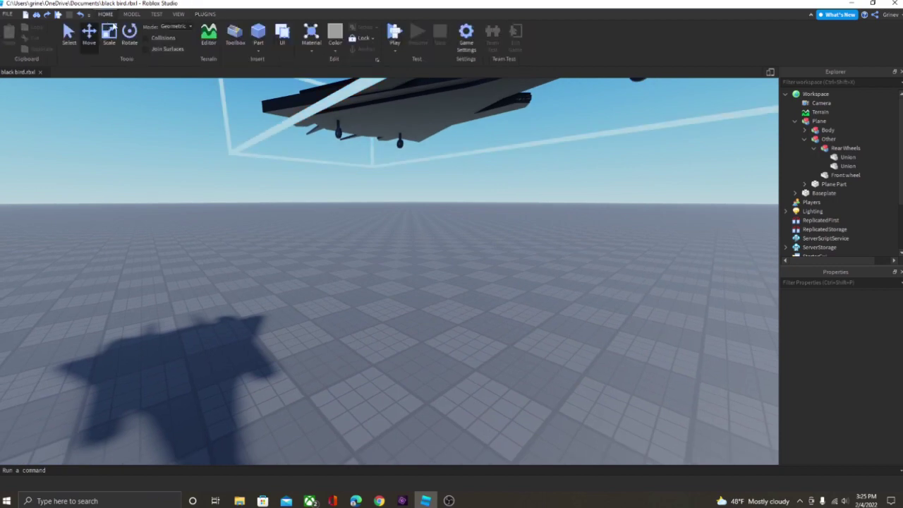
{"action": "left_click", "coordinate": [262, 35]}
{"action": "key", "text": "w"}
{"action": "left_click_drag", "start_coordinate": [390, 278], "coordinate": [394, 250]}
{"action": "right_click_drag", "start_coordinate": [394, 253], "coordinate": [394, 250]}
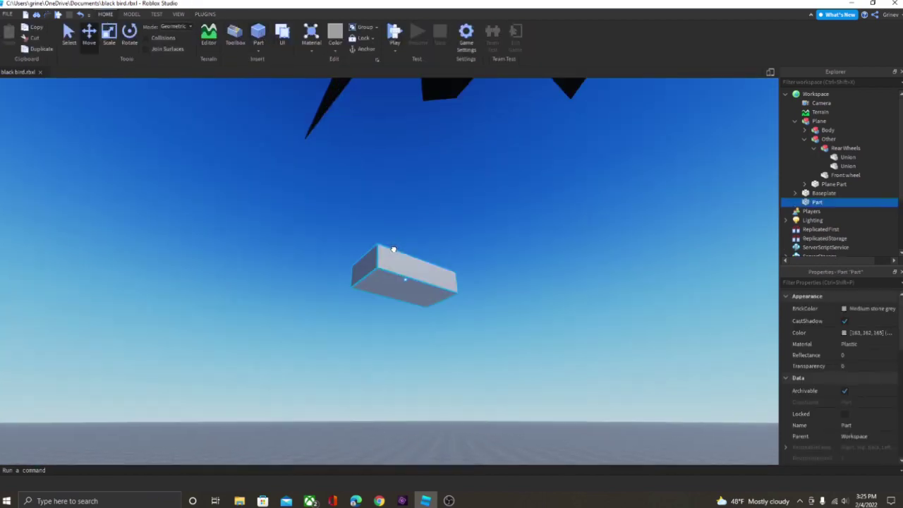
{"action": "left_click_drag", "start_coordinate": [393, 250], "coordinate": [328, 273]}
{"action": "key", "text": "e"}
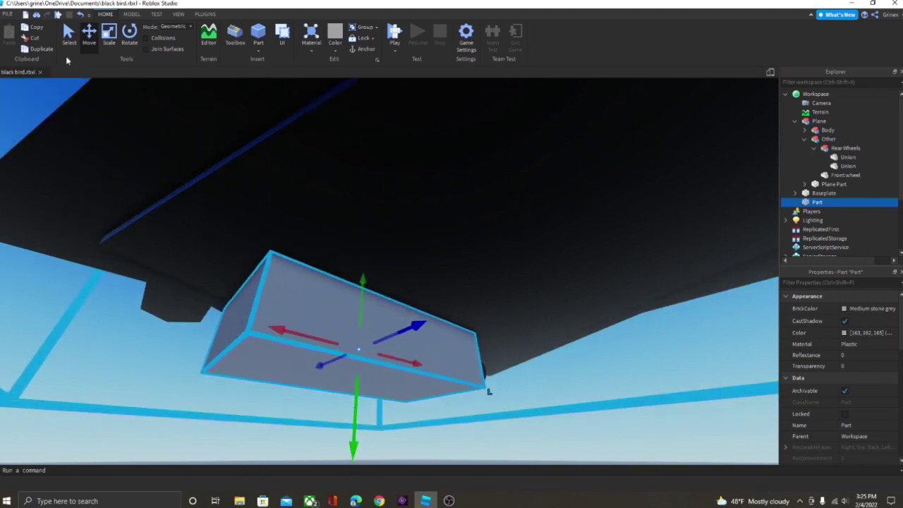
{"action": "key", "text": "q"}
Step: Scale the block part to cover a rear wheel and its strut in height and depth
{"action": "left_click", "coordinate": [108, 37]}
{"action": "right_click_drag", "start_coordinate": [289, 159], "coordinate": [319, 208]}
{"action": "left_click_drag", "start_coordinate": [371, 295], "coordinate": [445, 309]}
{"action": "right_click_drag", "start_coordinate": [444, 309], "coordinate": [447, 304]}
{"action": "left_click_drag", "start_coordinate": [508, 281], "coordinate": [490, 280]}
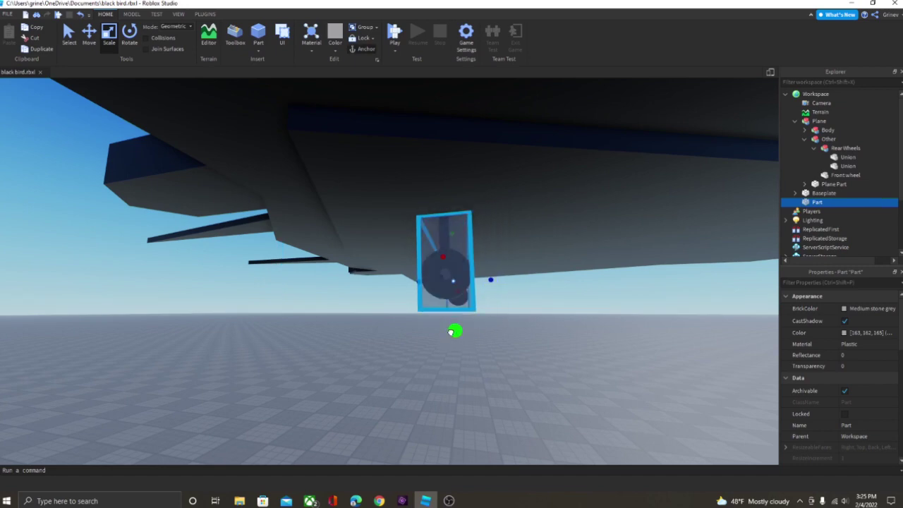
{"action": "right_click_drag", "start_coordinate": [452, 326], "coordinate": [452, 326]}
{"action": "left_click_drag", "start_coordinate": [352, 318], "coordinate": [353, 323]}
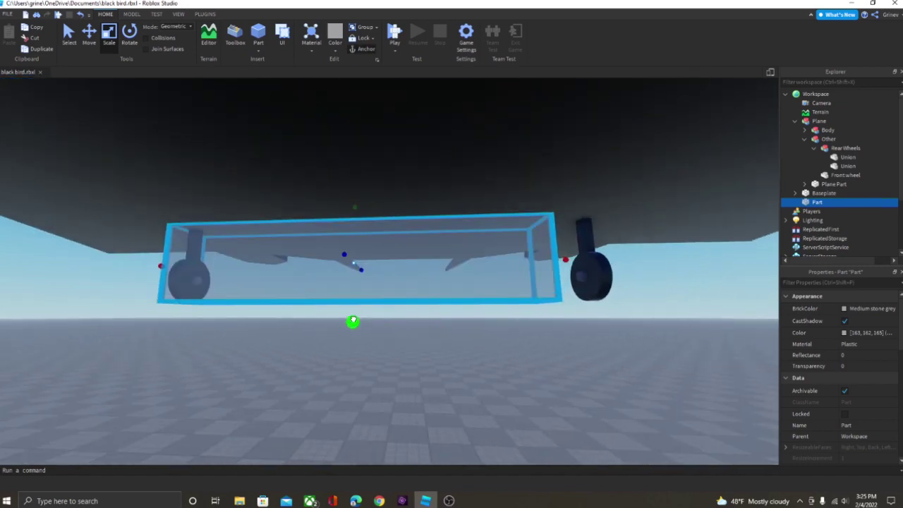
Step: Widen the block part at both ends so that it encloses both rear wheels
{"action": "right_click_drag", "start_coordinate": [488, 258], "coordinate": [490, 258]}
{"action": "key", "text": "d"}
{"action": "left_click_drag", "start_coordinate": [372, 261], "coordinate": [430, 263]}
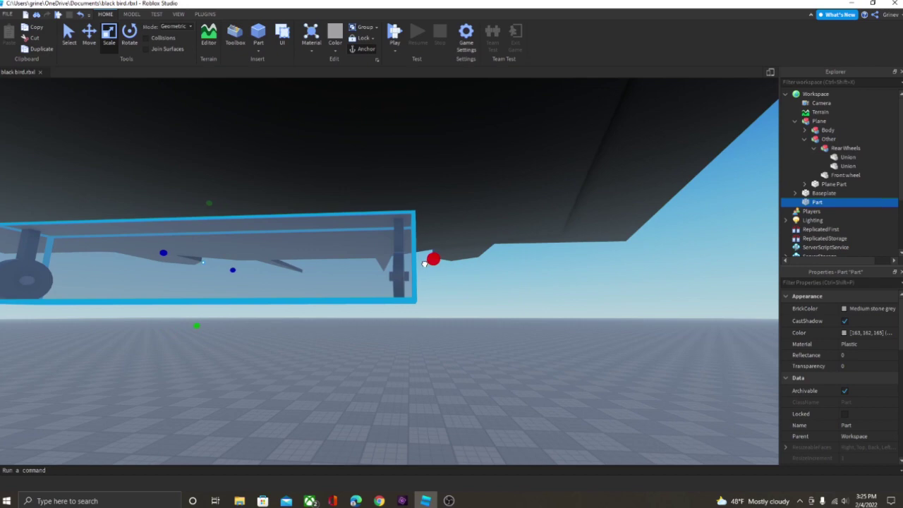
{"action": "right_click_drag", "start_coordinate": [424, 263], "coordinate": [476, 272]}
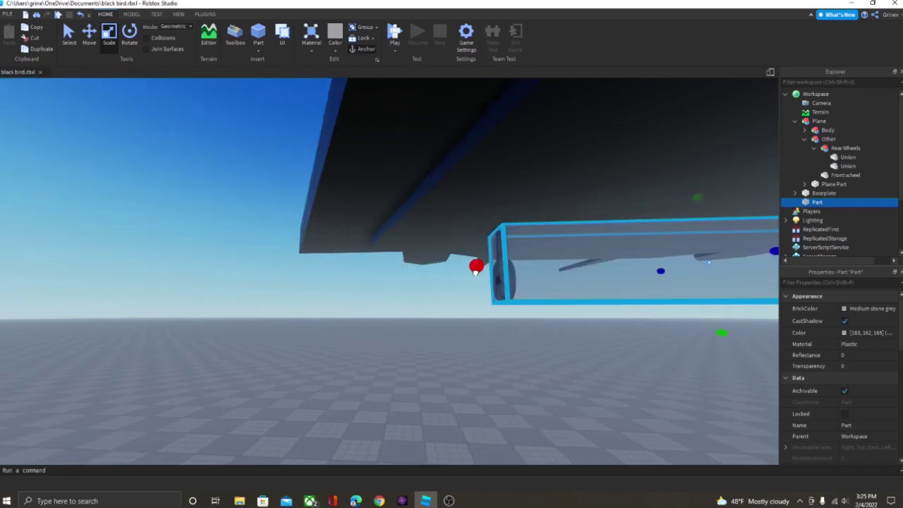
{"action": "left_click", "coordinate": [487, 369]}
{"action": "key", "text": "d"}
{"action": "right_click_drag", "start_coordinate": [488, 370], "coordinate": [487, 373]}
Step: Set the block part's transparency to 1
{"action": "left_click", "coordinate": [441, 273]}
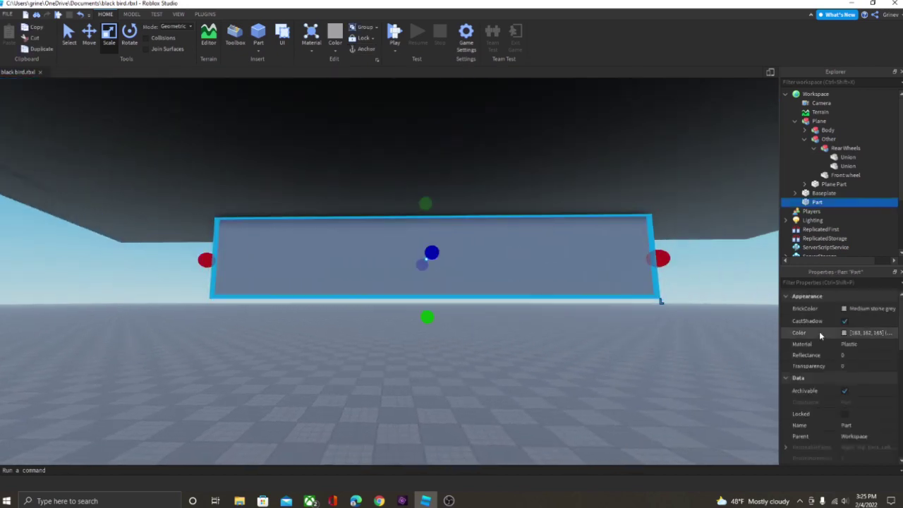
{"action": "type", "text": "1"}
{"action": "key", "text": "Return"}
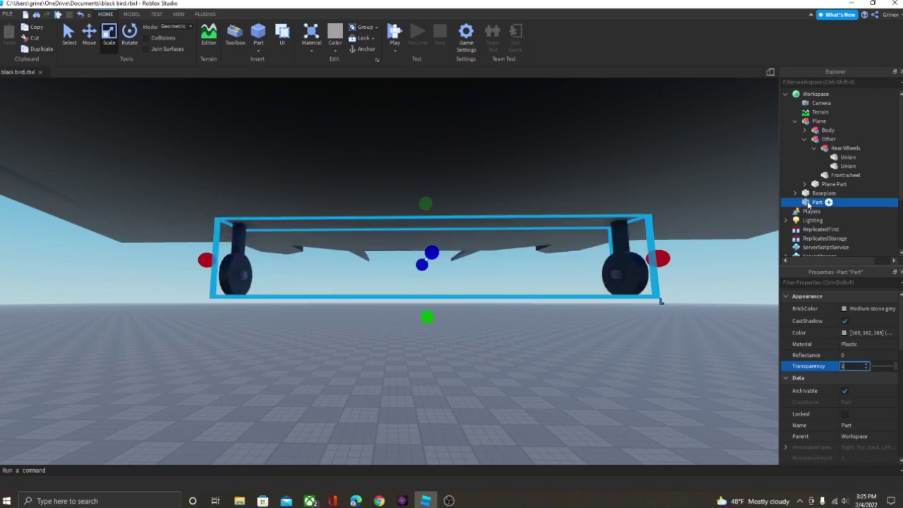
Step: Move the block part into the Rear Wheels model and rename it Rear Wheels
{"action": "left_click_drag", "start_coordinate": [848, 162], "coordinate": [846, 150]}
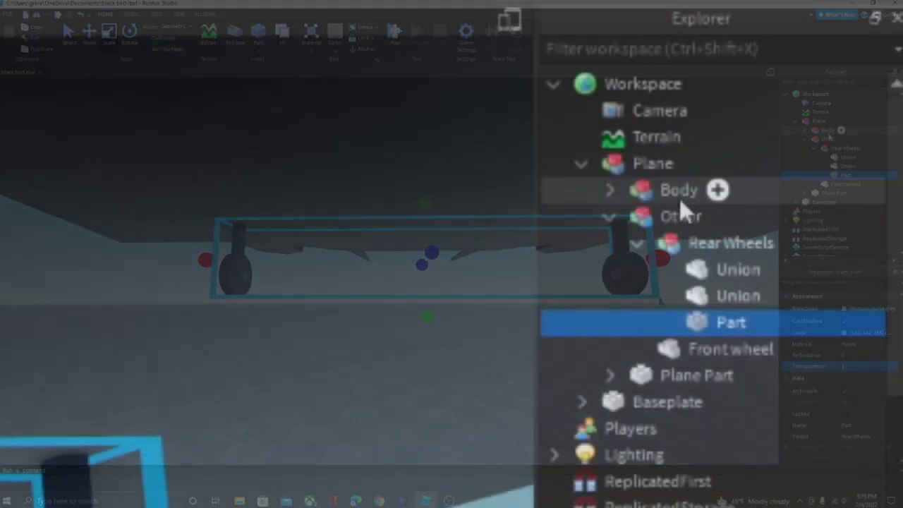
{"action": "left_click", "coordinate": [838, 148]}
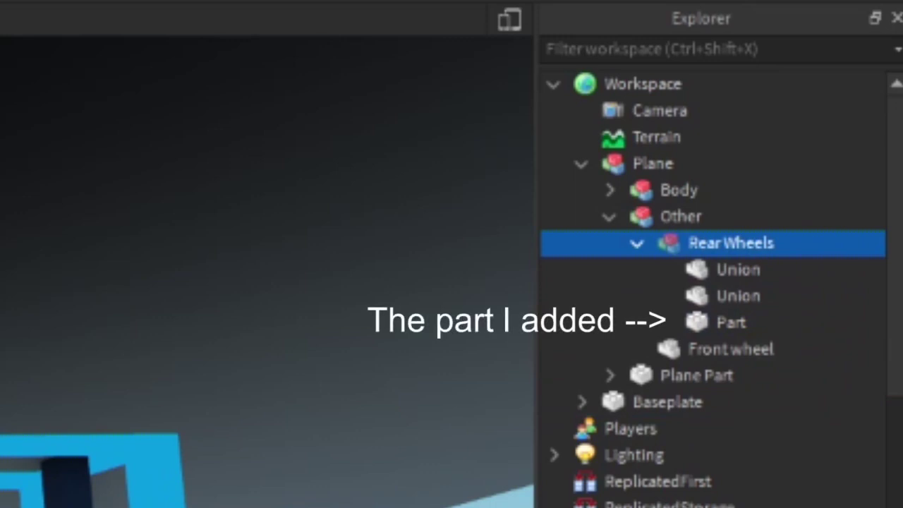
{"action": "left_click", "coordinate": [730, 322]}
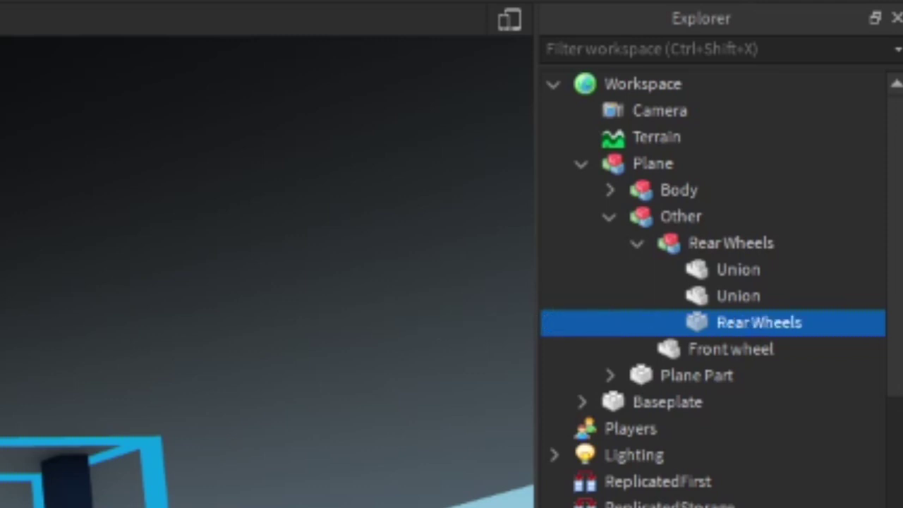
Step: Weld the Rear Wheels model in Easy Weld's model mode, using its Rear Wheels part as the base part
{"action": "left_click", "coordinate": [683, 252]}
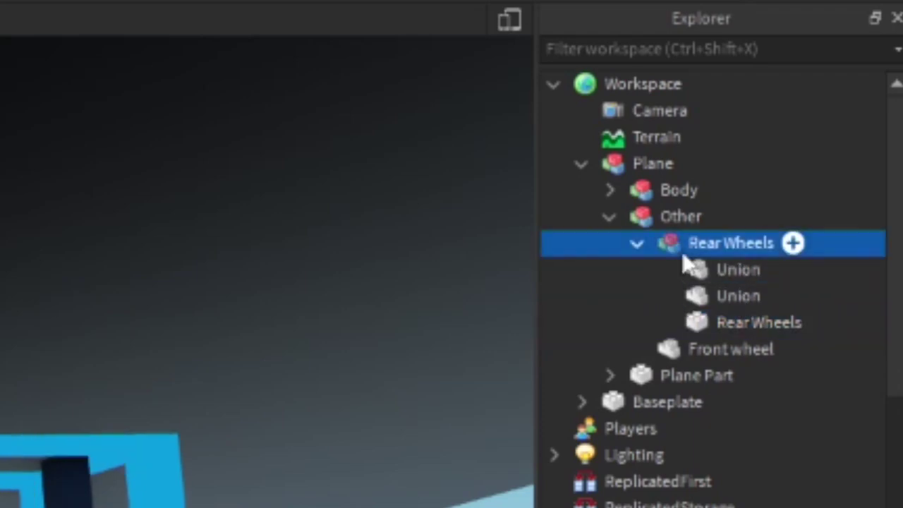
{"action": "left_click", "coordinate": [727, 324], "text": "ctrl"}
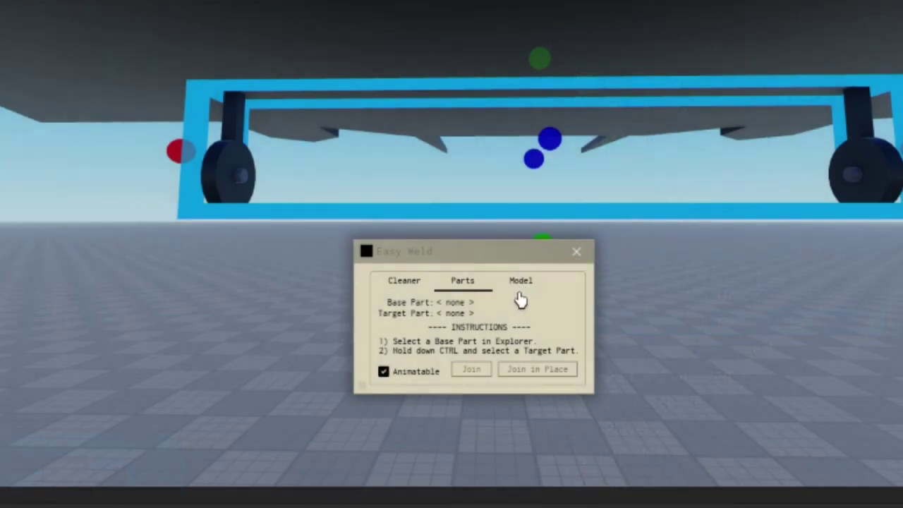
{"action": "left_click", "coordinate": [519, 282]}
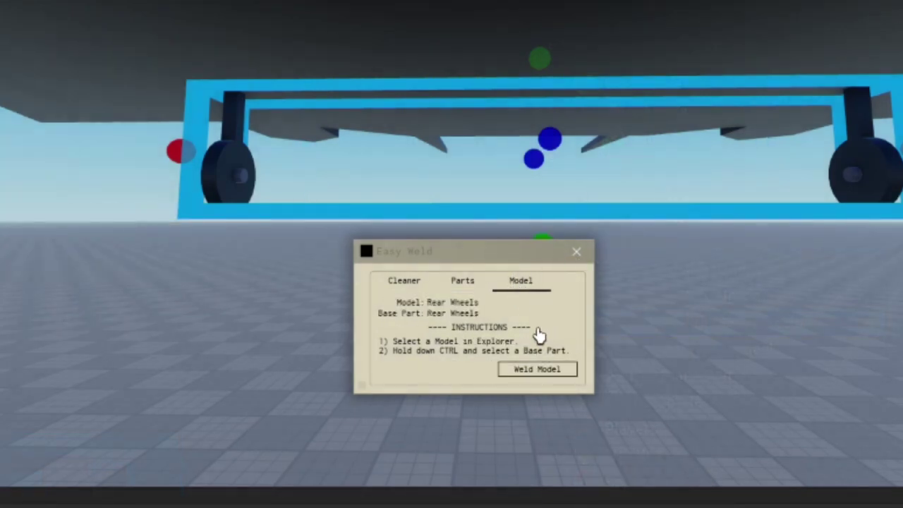
{"action": "left_click", "coordinate": [536, 370]}
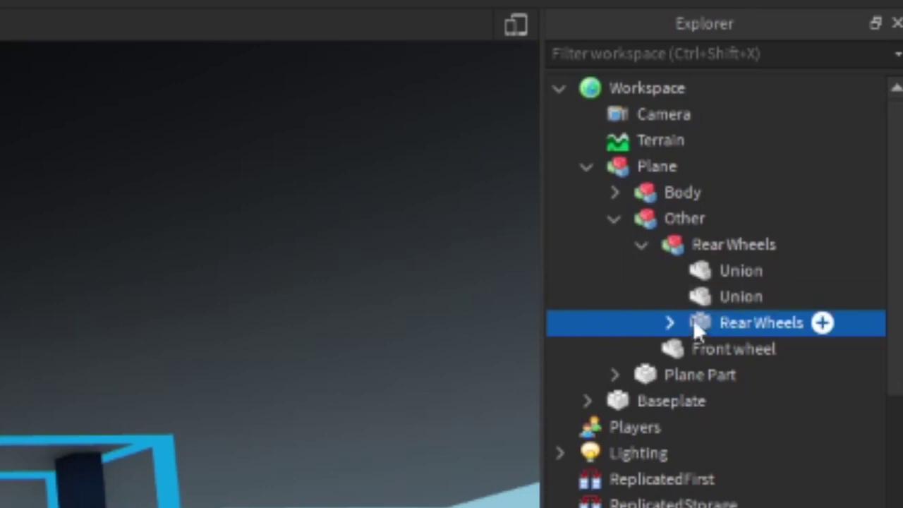
Step: Examine the welds inside the Rear Wheels part and match them to the two Union parts in the model
{"action": "left_click", "coordinate": [671, 324]}
{"action": "left_click", "coordinate": [708, 305]}
{"action": "left_click", "coordinate": [707, 272], "text": "ctrl"}
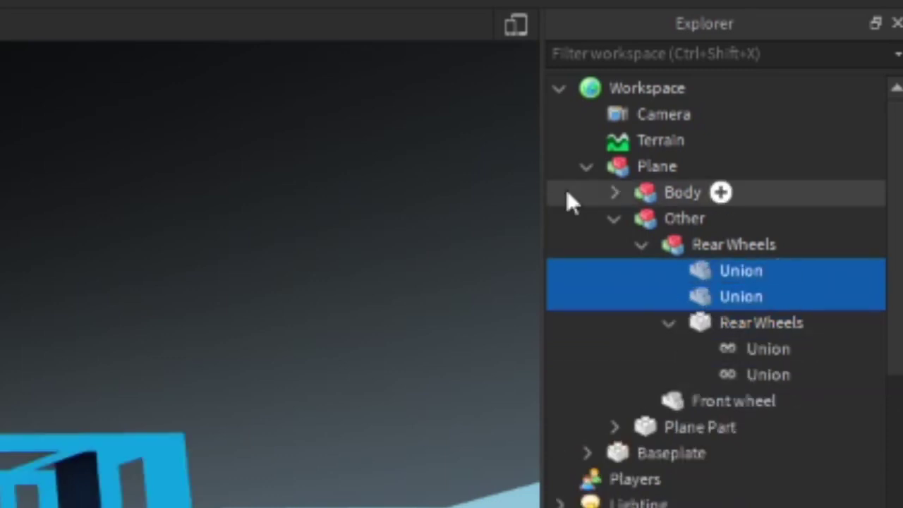
{"action": "left_click", "coordinate": [713, 325]}
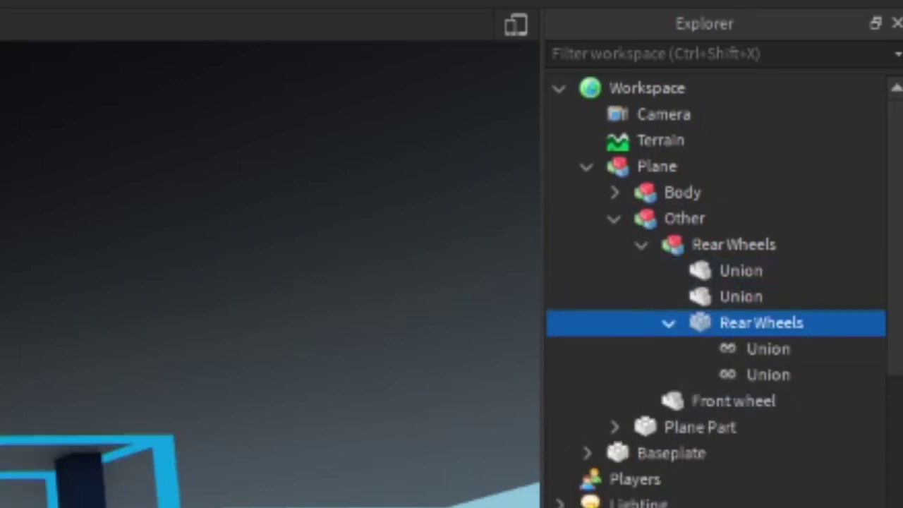
{"action": "key", "text": "Return"}
{"action": "key", "text": "Return"}
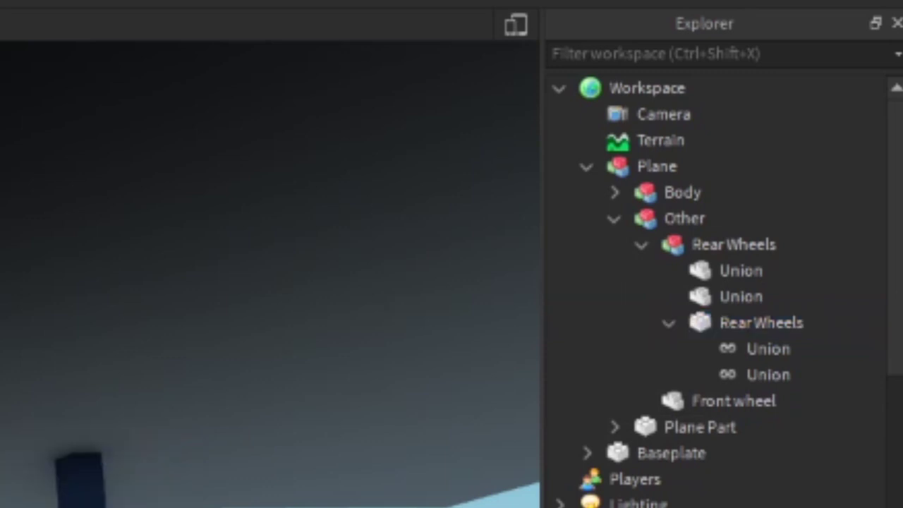
{"action": "left_click", "coordinate": [701, 326]}
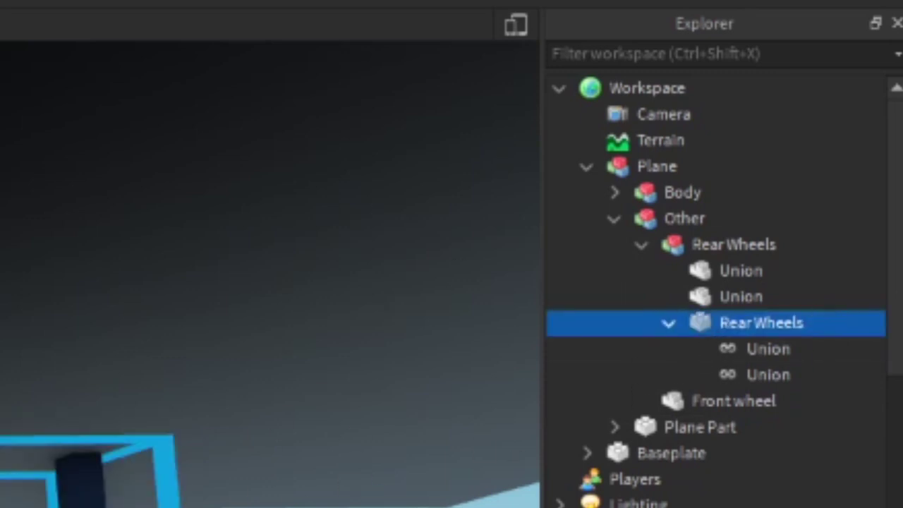
{"action": "left_click", "coordinate": [710, 271]}
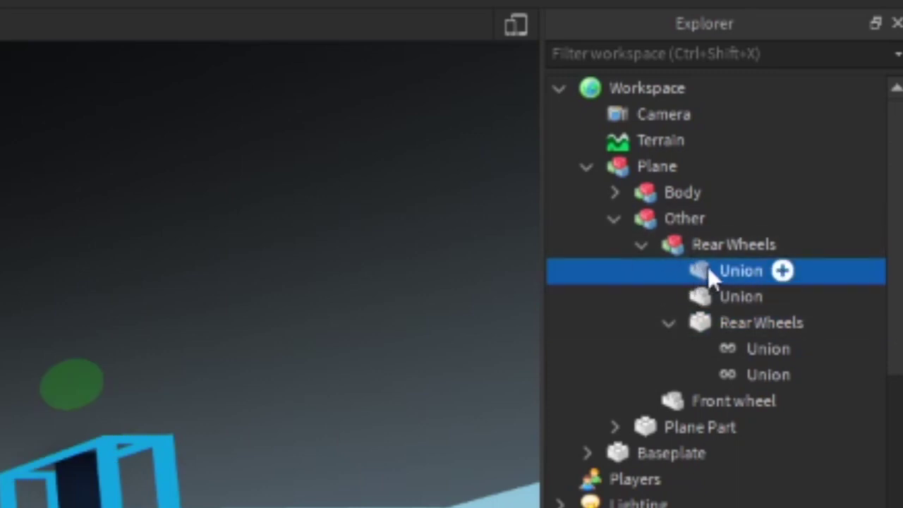
{"action": "key", "text": "f"}
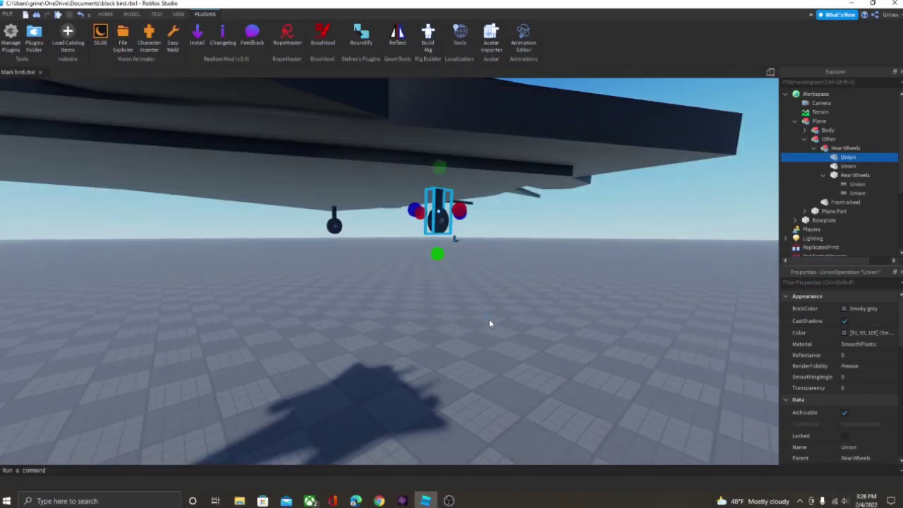
Step: Check the two rear wheel unions and the plane's landing gear from several sides
{"action": "left_click", "coordinate": [489, 319]}
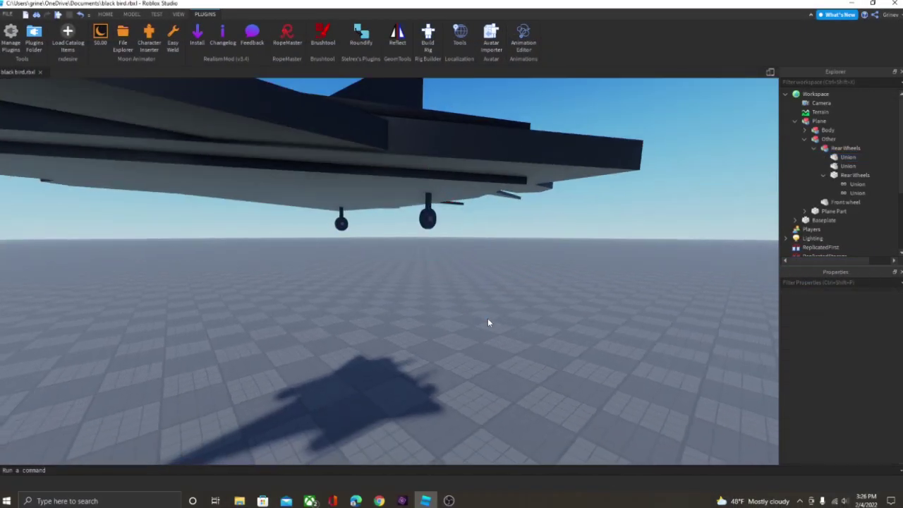
{"action": "key", "text": "w"}
{"action": "key", "text": "e"}
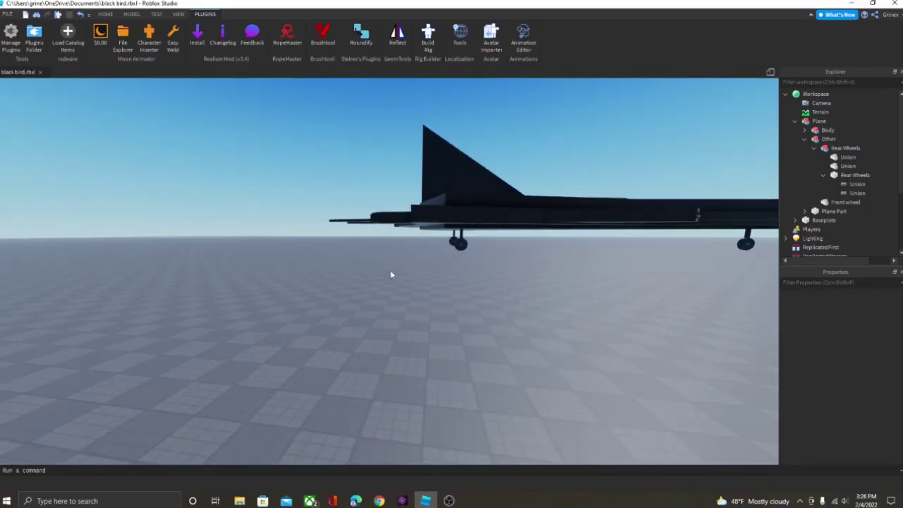
{"action": "key", "text": "e"}
{"action": "key", "text": "w"}
{"action": "key", "text": "a"}
{"action": "key", "text": "q"}
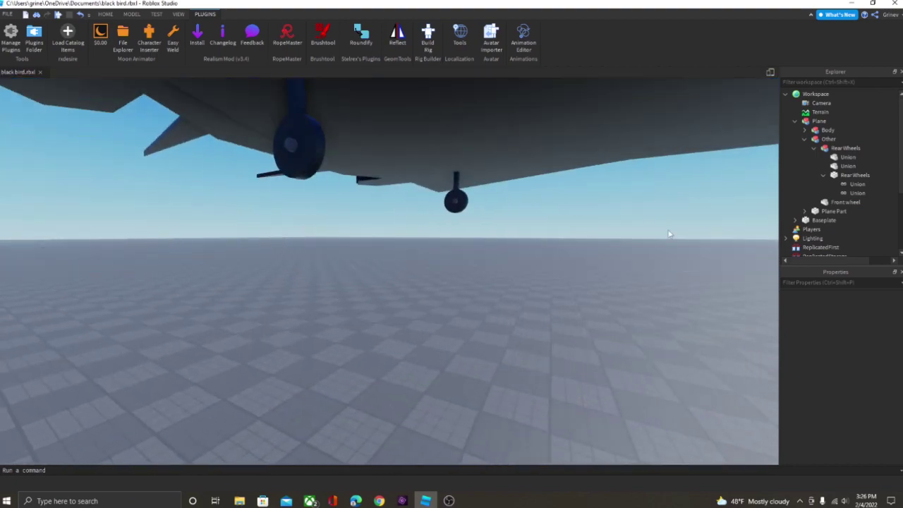
{"action": "left_click", "coordinate": [848, 166]}
{"action": "left_click", "coordinate": [847, 156], "text": "ctrl"}
{"action": "key", "text": "f"}
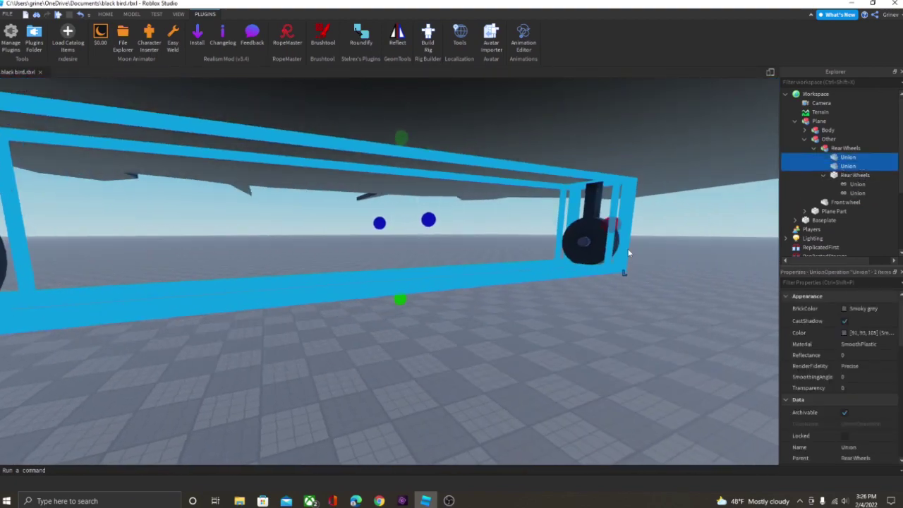
{"action": "right_click_drag", "start_coordinate": [489, 245], "coordinate": [489, 245]}
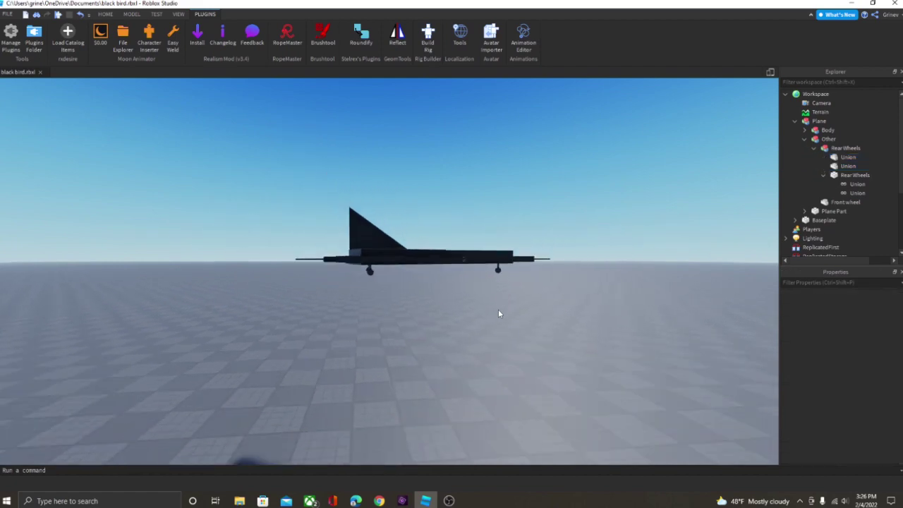
{"action": "key", "text": "w"}
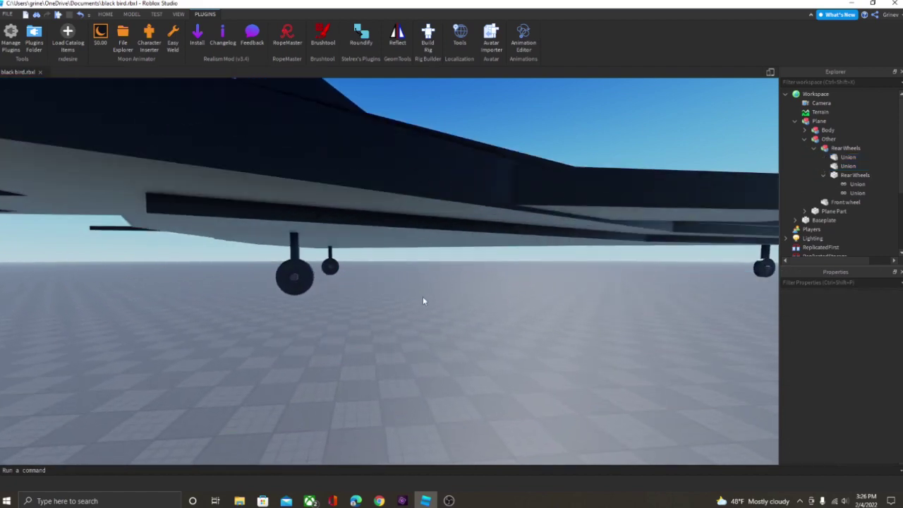
{"action": "scroll", "coordinate": [308, 268], "scroll_direction": "up", "scroll_amount": 4}
{"action": "scroll", "coordinate": [308, 268], "scroll_direction": "down", "scroll_amount": 6}
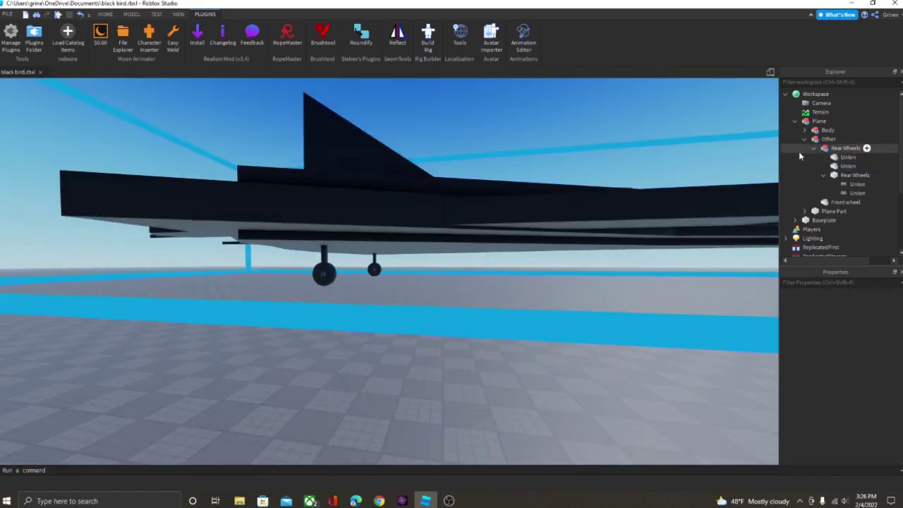
{"action": "key", "text": "s"}
Step: Join the Rear Wheels part in place to the Body part as an animatable joint in Easy Weld's parts mode
{"action": "left_click", "coordinate": [813, 148]}
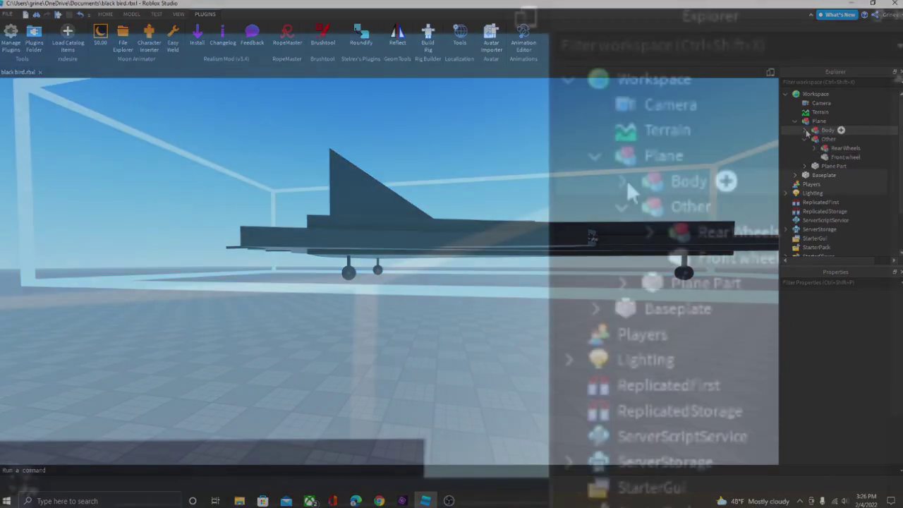
{"action": "left_click", "coordinate": [805, 130]}
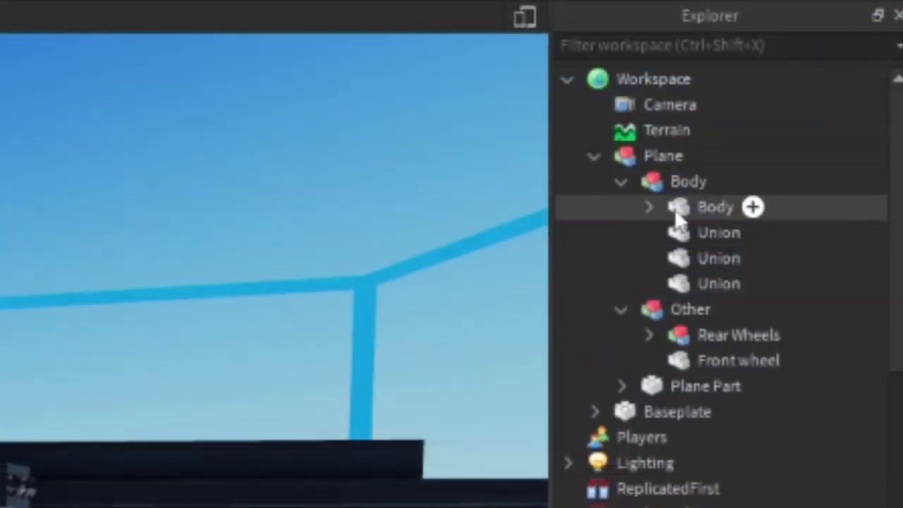
{"action": "left_click", "coordinate": [677, 210]}
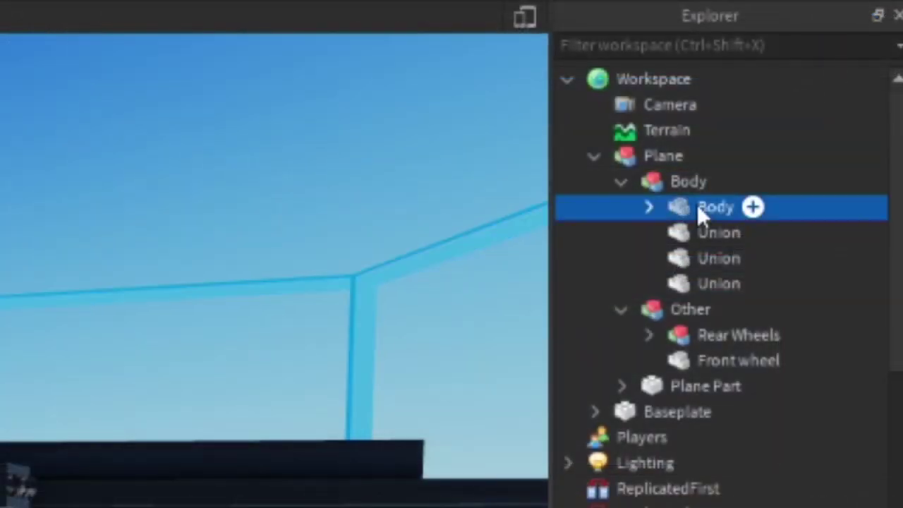
{"action": "left_click", "coordinate": [648, 335]}
{"action": "left_click", "coordinate": [674, 411]}
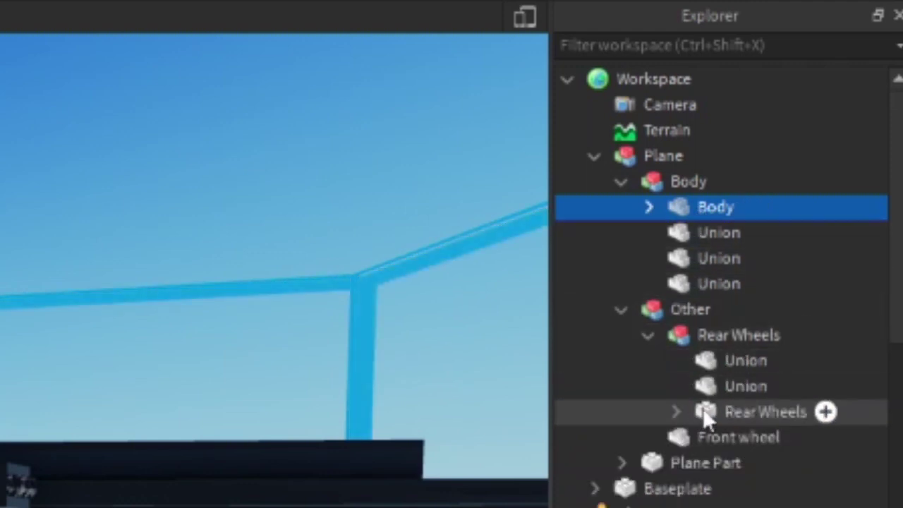
{"action": "left_click", "coordinate": [675, 412]}
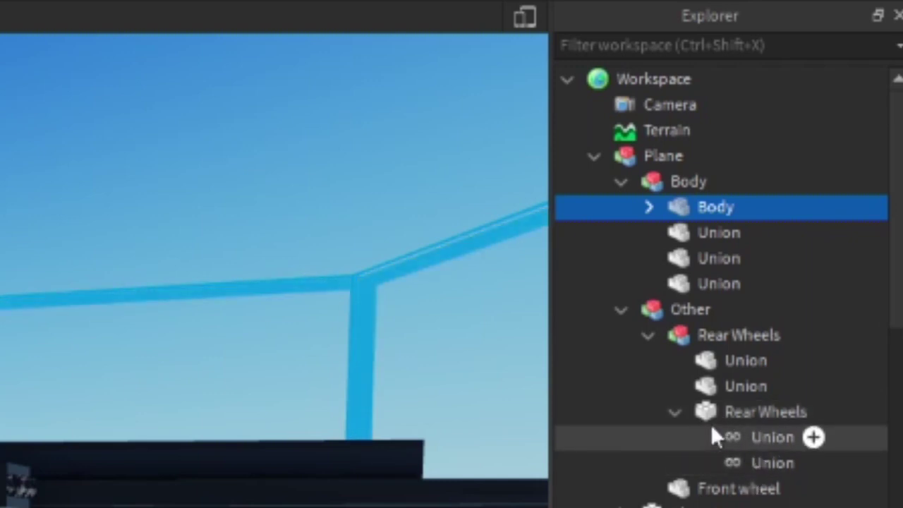
{"action": "left_click", "coordinate": [711, 419]}
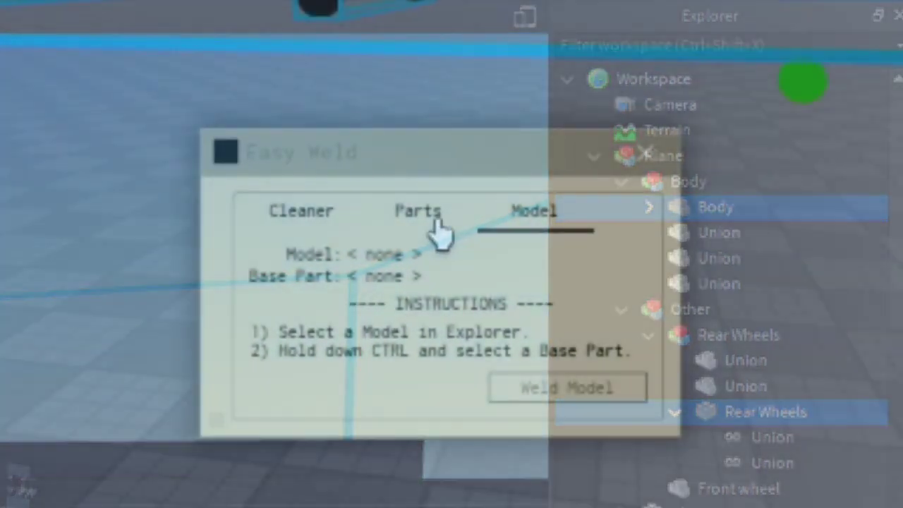
{"action": "left_click", "coordinate": [458, 210]}
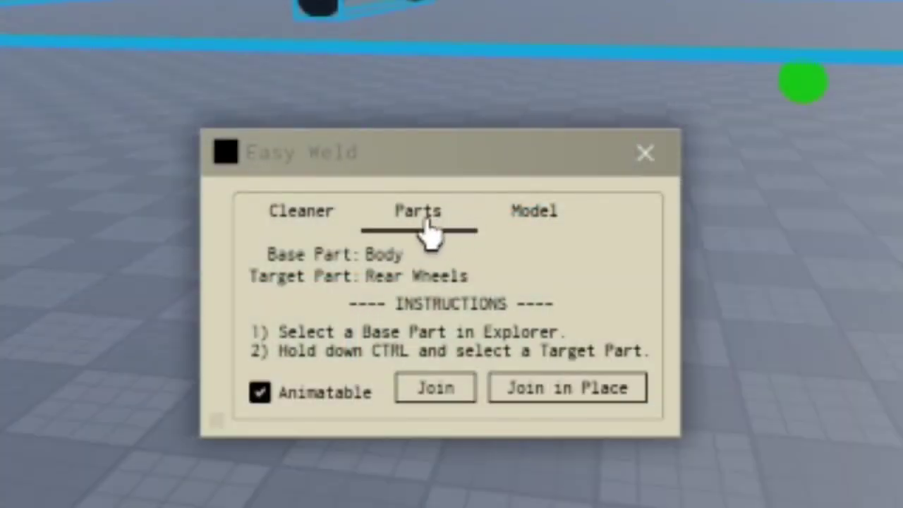
{"action": "left_click_drag", "start_coordinate": [399, 179], "coordinate": [440, 177]}
{"action": "left_click", "coordinate": [573, 384]}
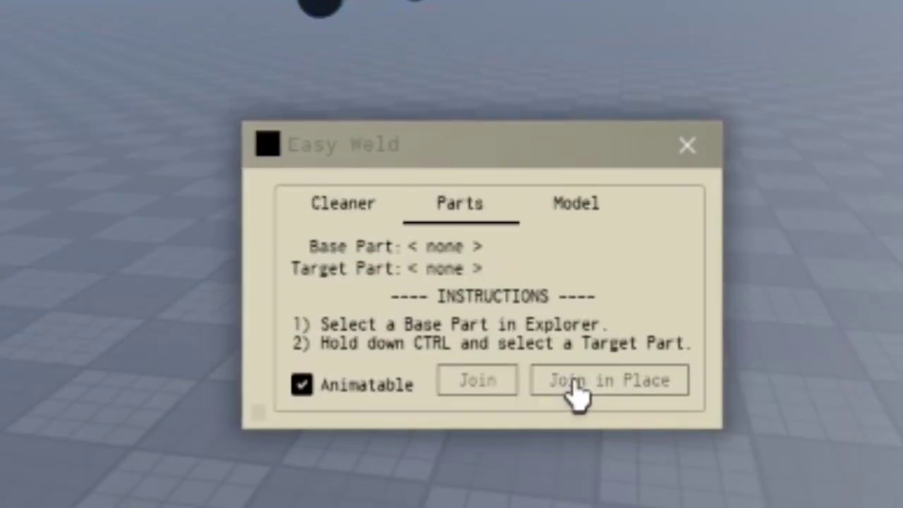
{"action": "left_click", "coordinate": [687, 145]}
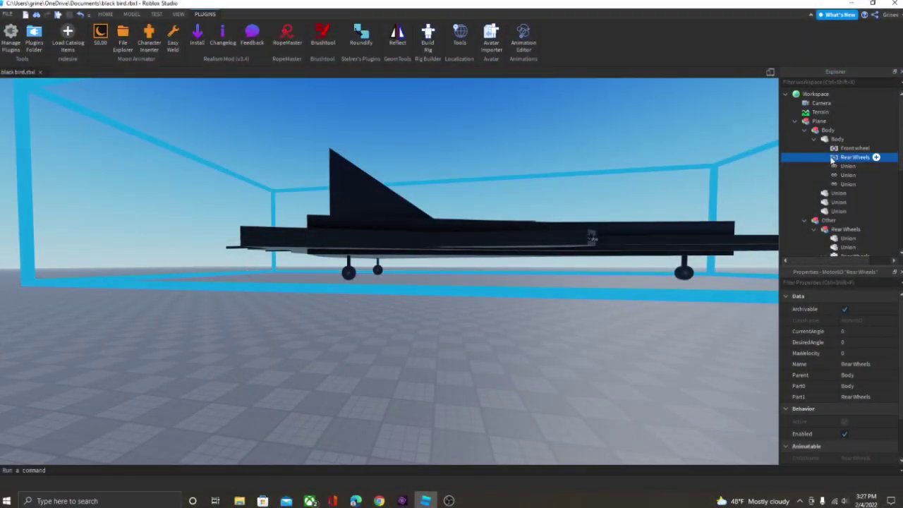
Step: Collapse the plane's Body model in the hierarchy and open the saved plane animation file in Moon Animator
{"action": "right_click_drag", "start_coordinate": [663, 245], "coordinate": [554, 365]}
{"action": "left_click", "coordinate": [555, 365]}
{"action": "scroll", "coordinate": [555, 365], "scroll_direction": "down", "scroll_amount": 4}
{"action": "left_click", "coordinate": [805, 131]}
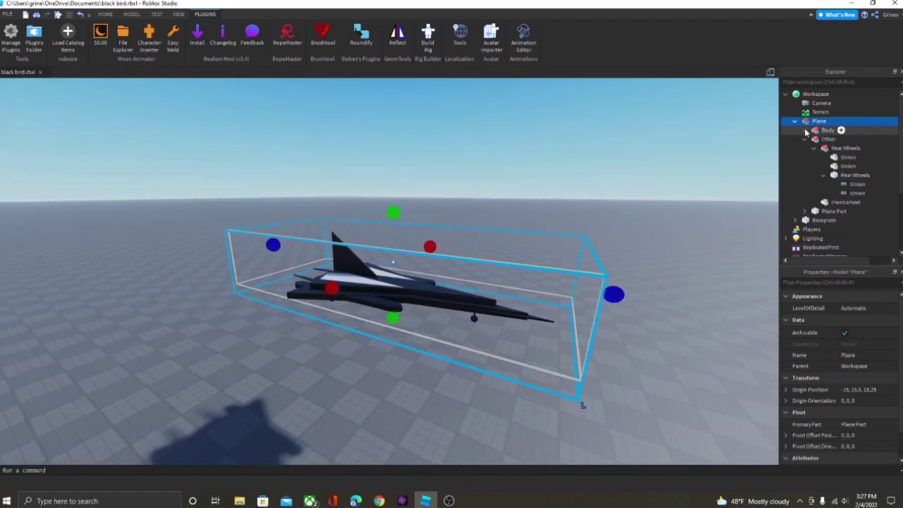
{"action": "left_click", "coordinate": [697, 165]}
{"action": "key", "text": "q"}
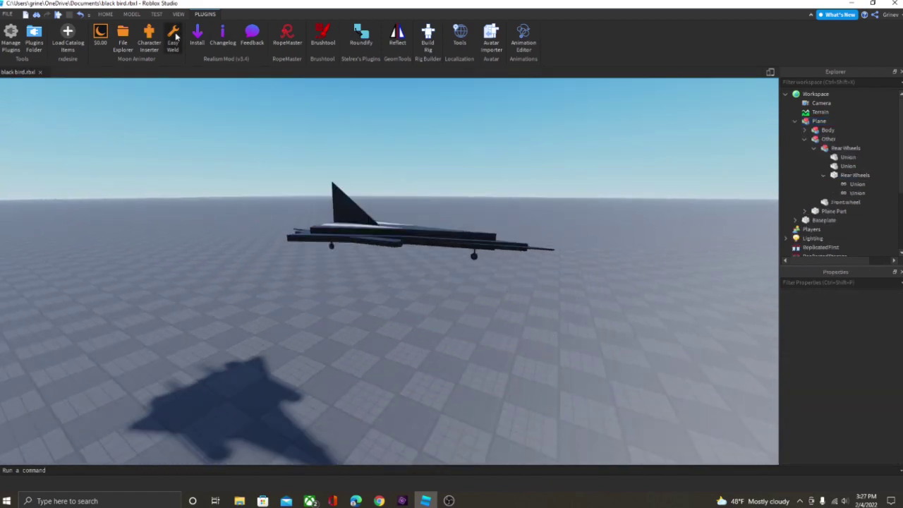
{"action": "left_click", "coordinate": [175, 37]}
{"action": "left_click", "coordinate": [460, 319]}
{"action": "left_click", "coordinate": [100, 35]}
{"action": "left_click", "coordinate": [434, 286]}
{"action": "left_click", "coordinate": [459, 324]}
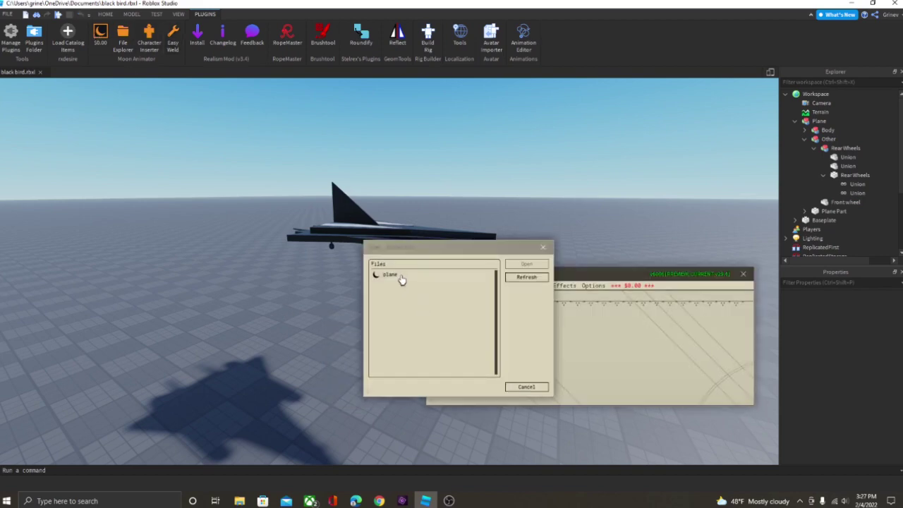
{"action": "double_click", "coordinate": [403, 271]}
Step: Add the Plane model as an item to the animation
{"action": "left_click", "coordinate": [435, 299]}
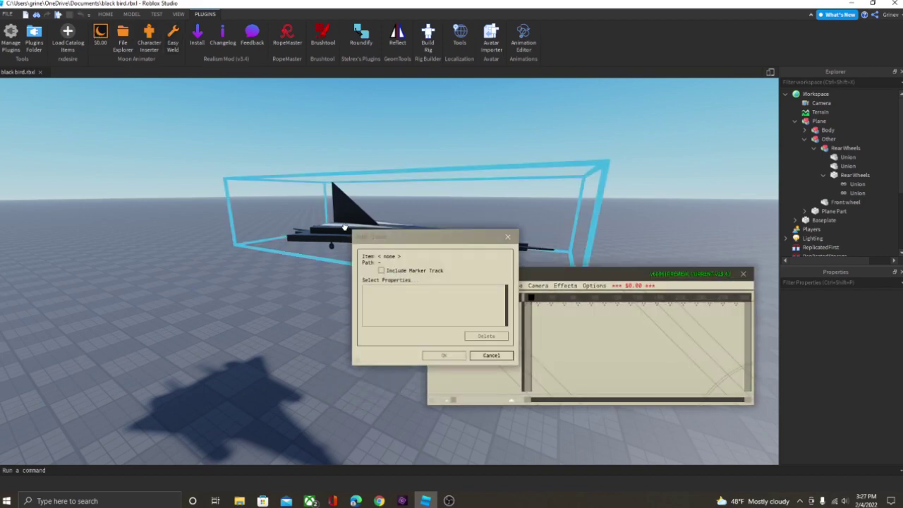
{"action": "left_click", "coordinate": [399, 227]}
{"action": "left_click", "coordinate": [442, 356]}
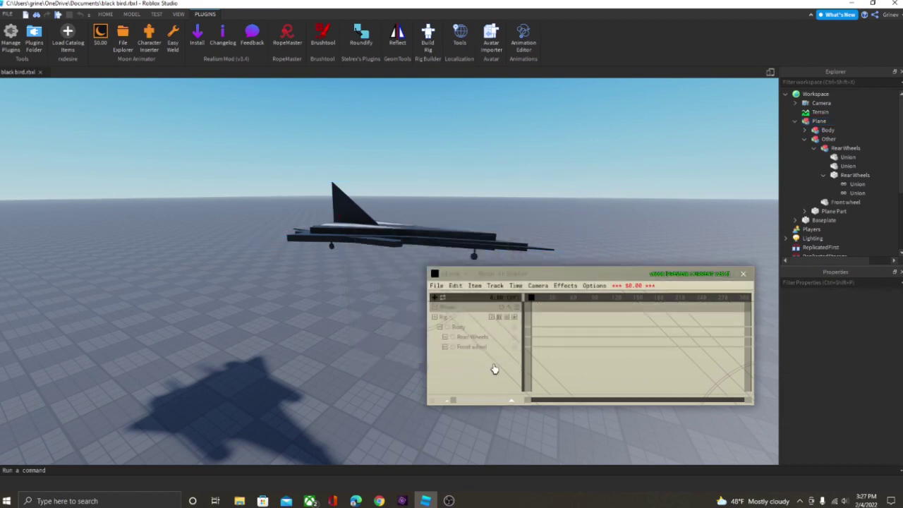
Step: Raise the Rear Wheels into the plane's underside by about 0.8 at frame 0, keying their position
{"action": "left_click", "coordinate": [479, 348]}
{"action": "left_click", "coordinate": [471, 337]}
{"action": "scroll", "coordinate": [324, 252], "scroll_direction": "up", "scroll_amount": 5}
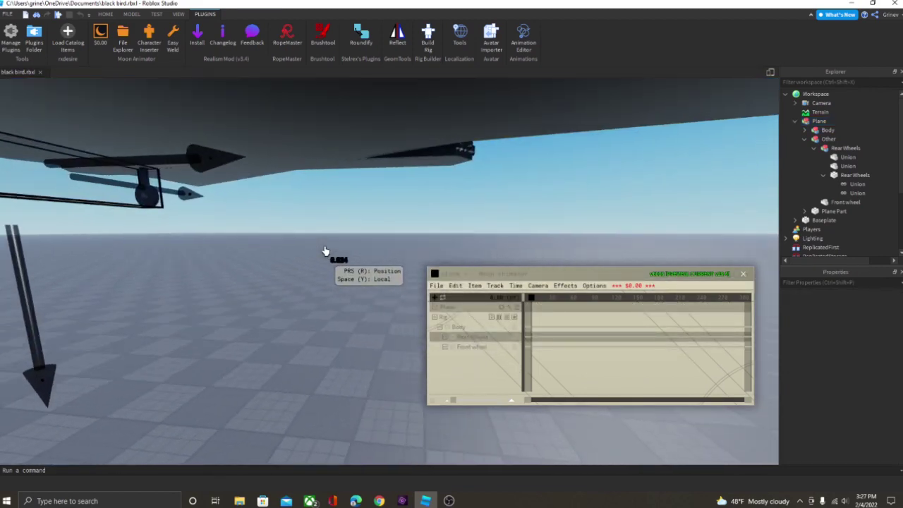
{"action": "right_click_drag", "start_coordinate": [325, 251], "coordinate": [368, 302]}
{"action": "left_click", "coordinate": [369, 302]}
{"action": "left_click", "coordinate": [283, 219]}
{"action": "left_click_drag", "start_coordinate": [346, 213], "coordinate": [285, 299]}
{"action": "key", "text": "ctrl+z"}
{"action": "key", "text": "r"}
{"action": "key", "text": "r"}
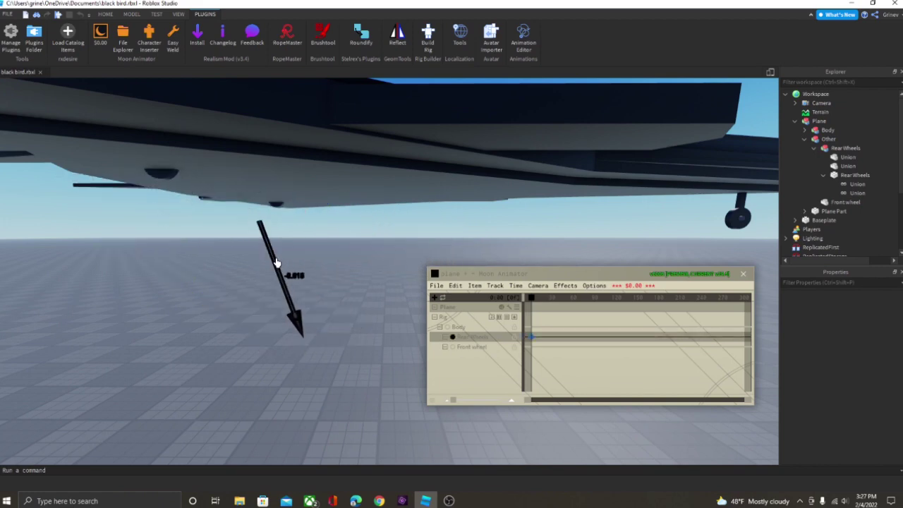
Step: Lower the Rear Wheels out of the body at about frame 75 and scrub back through the motion
{"action": "left_click", "coordinate": [583, 298]}
{"action": "key", "text": "r"}
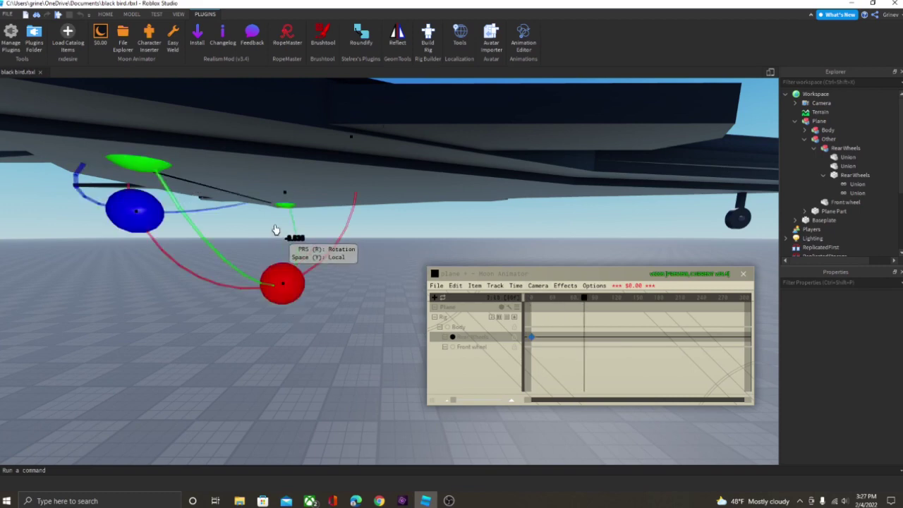
{"action": "left_click_drag", "start_coordinate": [282, 278], "coordinate": [376, 228]}
{"action": "key", "text": "r"}
{"action": "left_click_drag", "start_coordinate": [254, 311], "coordinate": [262, 282]}
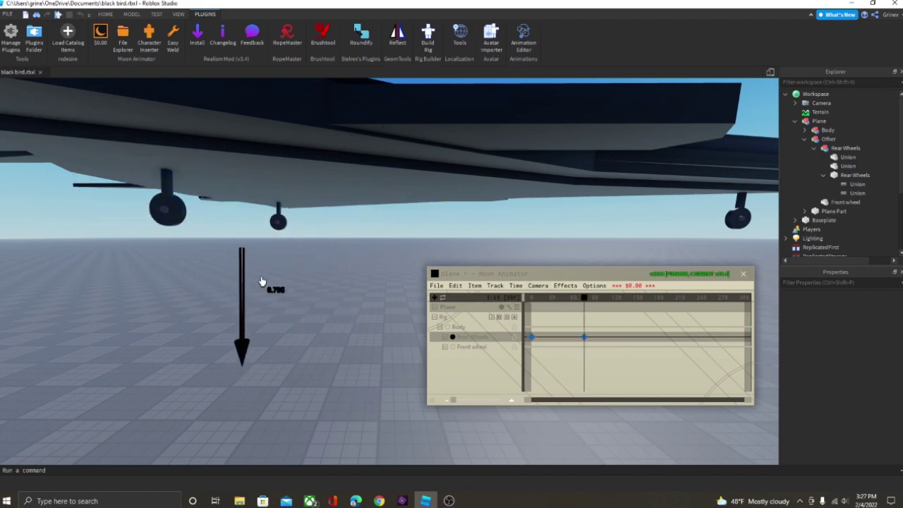
{"action": "left_click_drag", "start_coordinate": [579, 300], "coordinate": [486, 306]}
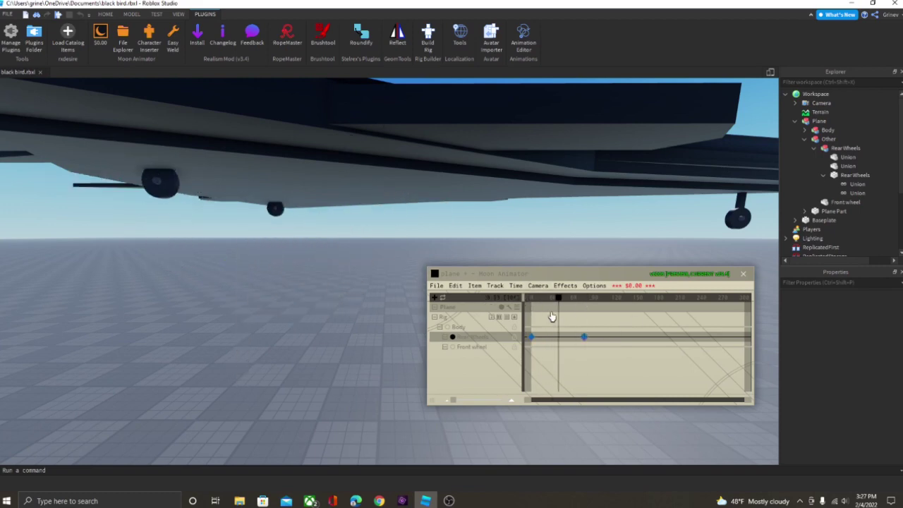
Step: Move the plane's Body along its length at about frame 75 and view it from below
{"action": "scroll", "coordinate": [470, 244], "scroll_direction": "down", "scroll_amount": 6}
{"action": "right_click_drag", "start_coordinate": [469, 244], "coordinate": [465, 293]}
{"action": "scroll", "coordinate": [451, 261], "scroll_direction": "down", "scroll_amount": 4}
{"action": "left_click", "coordinate": [411, 268]}
{"action": "left_click_drag", "start_coordinate": [443, 252], "coordinate": [628, 248]}
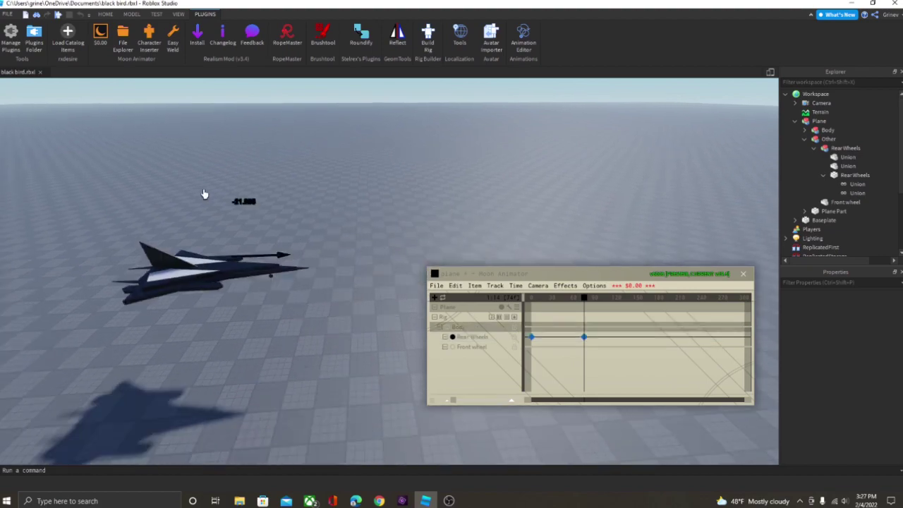
{"action": "right_click_drag", "start_coordinate": [574, 242], "coordinate": [515, 222]}
{"action": "scroll", "coordinate": [564, 230], "scroll_direction": "up", "scroll_amount": 5}
{"action": "left_click", "coordinate": [551, 215]}
{"action": "scroll", "coordinate": [515, 222], "scroll_direction": "up", "scroll_amount": 5}
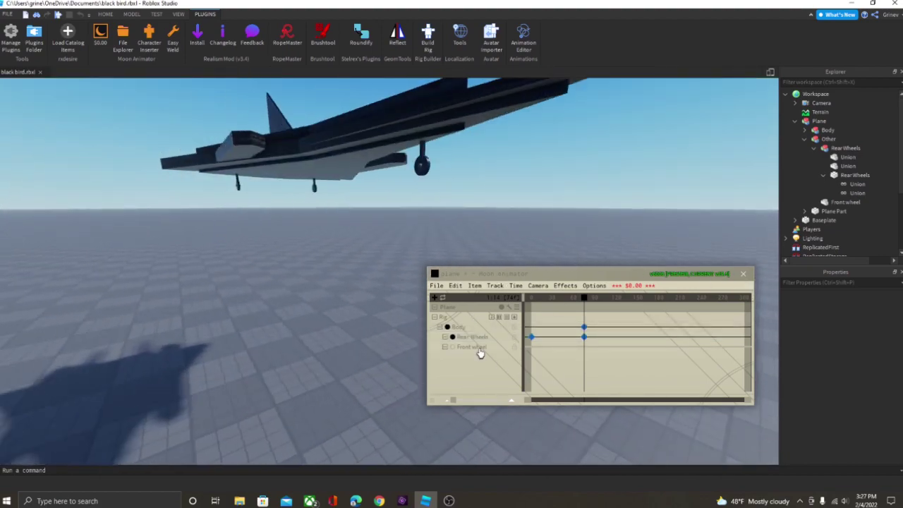
Step: Focus on the Front wheel track and the Rear Wheels track in turn to check both wheel joints
{"action": "left_click", "coordinate": [479, 347]}
{"action": "key", "text": "f"}
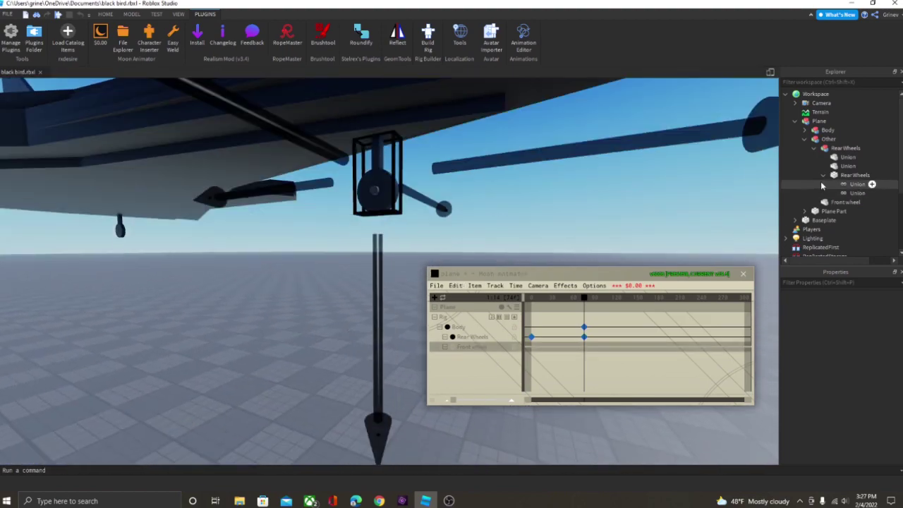
{"action": "right_click_drag", "start_coordinate": [621, 240], "coordinate": [619, 246]}
{"action": "left_click", "coordinate": [462, 338]}
{"action": "key", "text": "f"}
{"action": "scroll", "coordinate": [619, 245], "scroll_direction": "down", "scroll_amount": 5}
{"action": "left_click", "coordinate": [528, 230]}
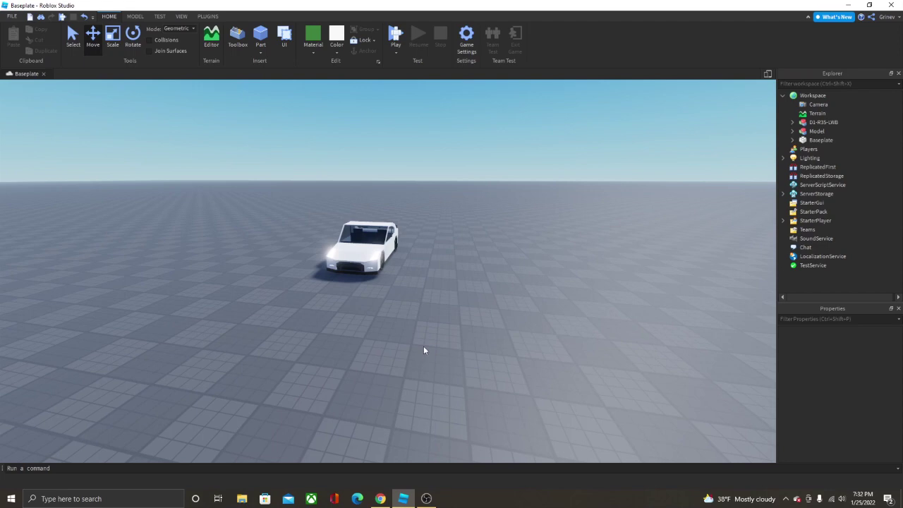
Step: Cut the simple white car, named Model, out of the Baseplate place's workspace
{"action": "right_click_drag", "start_coordinate": [423, 347], "coordinate": [423, 346]}
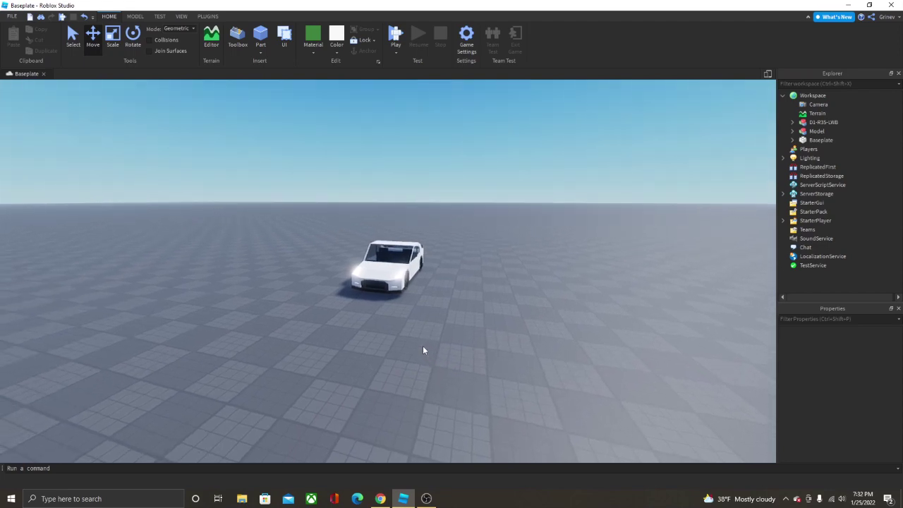
{"action": "key", "text": "w"}
{"action": "right_click_drag", "start_coordinate": [423, 344], "coordinate": [409, 357]}
{"action": "key", "text": "a"}
{"action": "scroll", "coordinate": [423, 340], "scroll_direction": "down", "scroll_amount": 4}
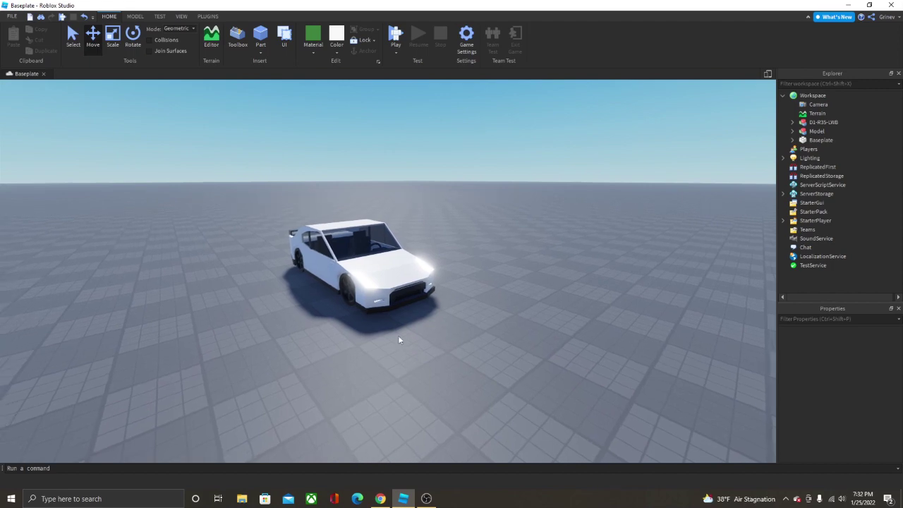
{"action": "left_click", "coordinate": [360, 286]}
{"action": "right_click", "coordinate": [360, 286]}
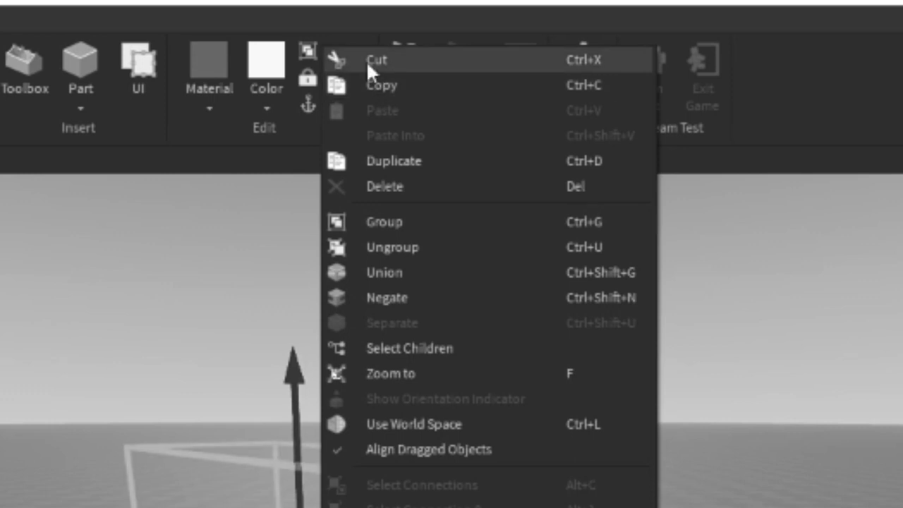
{"action": "left_click", "coordinate": [366, 60]}
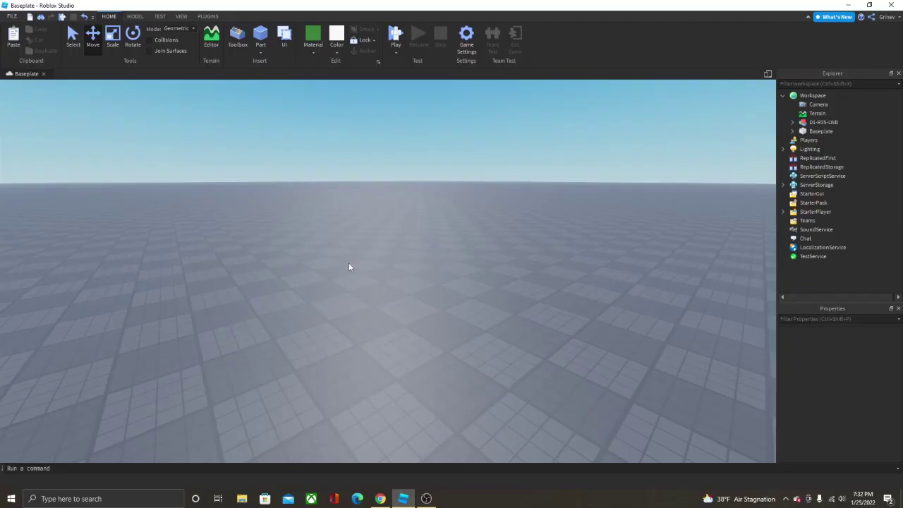
Step: Inspect the detailed D1-R35-LWB car from several angles and select it
{"action": "right_click_drag", "start_coordinate": [346, 267], "coordinate": [349, 268]}
{"action": "key", "text": "ctrl+v"}
{"action": "scroll", "coordinate": [437, 246], "scroll_direction": "up", "scroll_amount": 6}
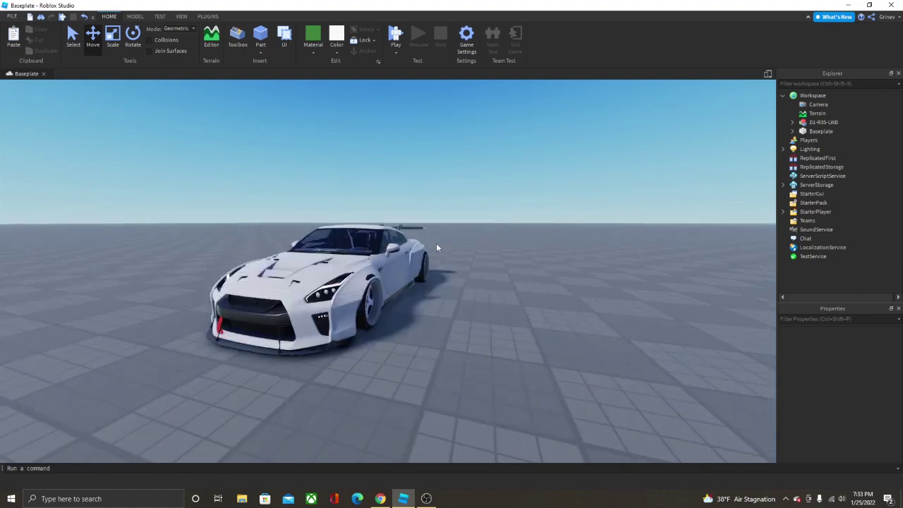
{"action": "key", "text": "w"}
{"action": "right_click_drag", "start_coordinate": [437, 248], "coordinate": [433, 244]}
{"action": "key", "text": "d"}
{"action": "scroll", "coordinate": [434, 244], "scroll_direction": "up", "scroll_amount": 3}
{"action": "left_click", "coordinate": [434, 244]}
{"action": "scroll", "coordinate": [434, 244], "scroll_direction": "down", "scroll_amount": 3}
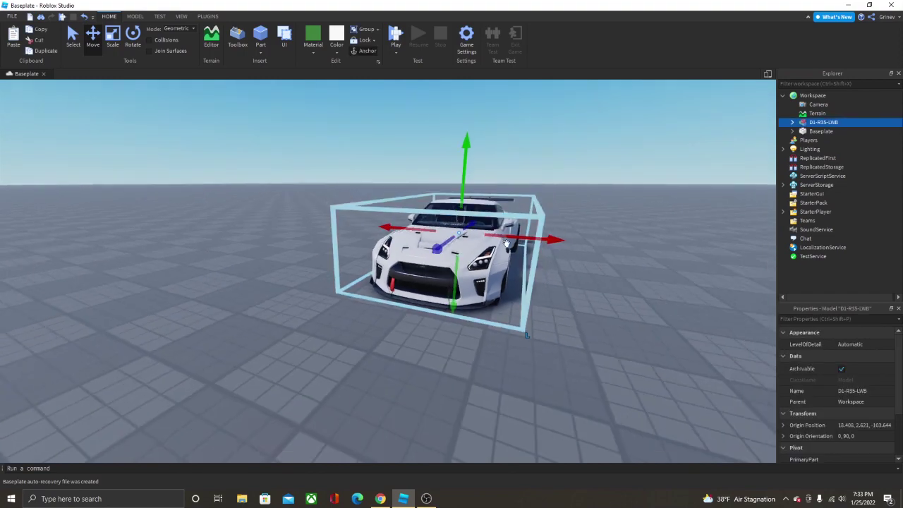
{"action": "key", "text": "d"}
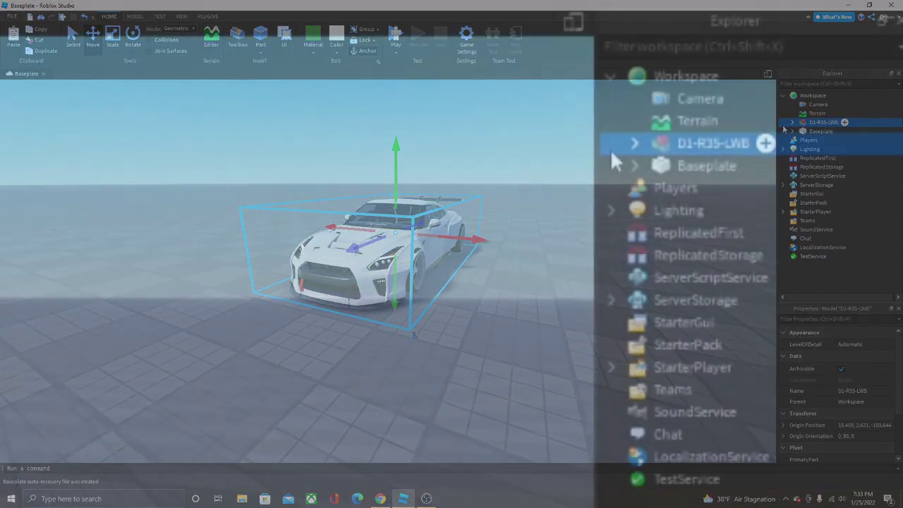
Step: Delete the DriveSeat and A-Chassis Tune objects from the D1-R35-LWB model
{"action": "left_click", "coordinate": [791, 122]}
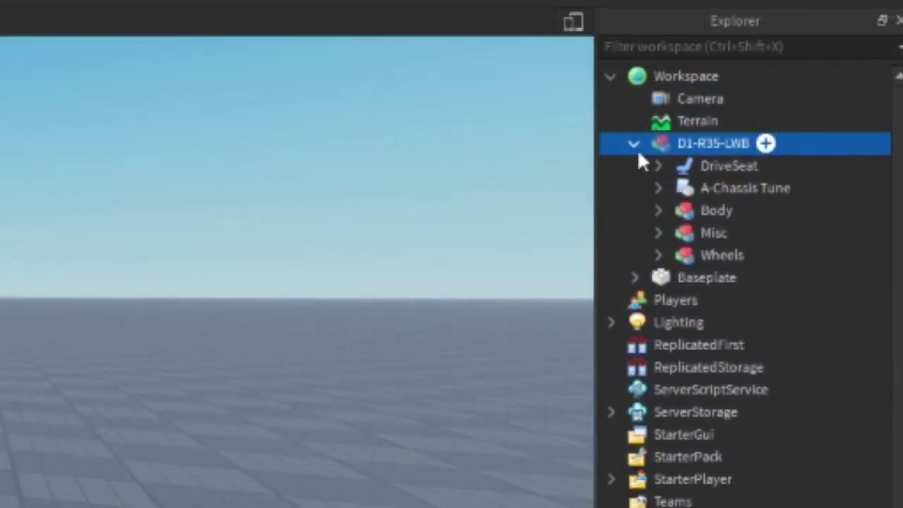
{"action": "left_click", "coordinate": [693, 188]}
{"action": "left_click", "coordinate": [684, 165], "text": "ctrl"}
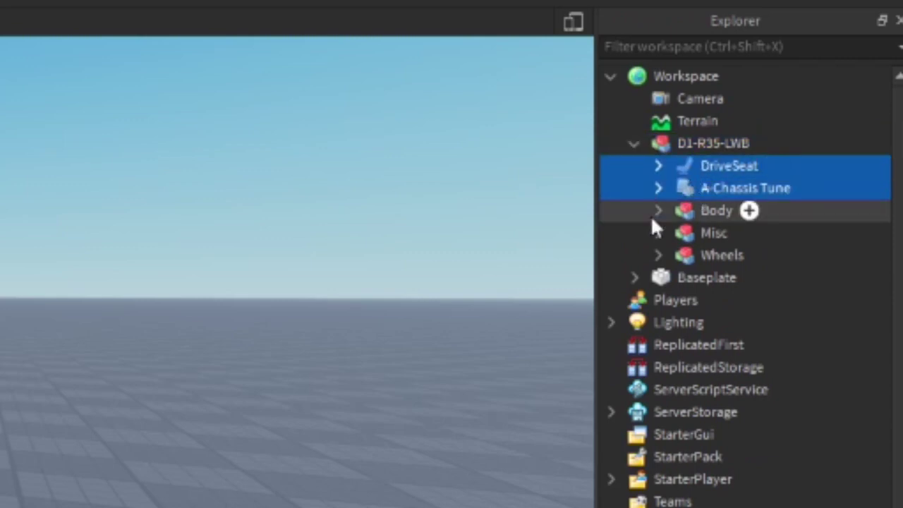
{"action": "key", "text": "Delete"}
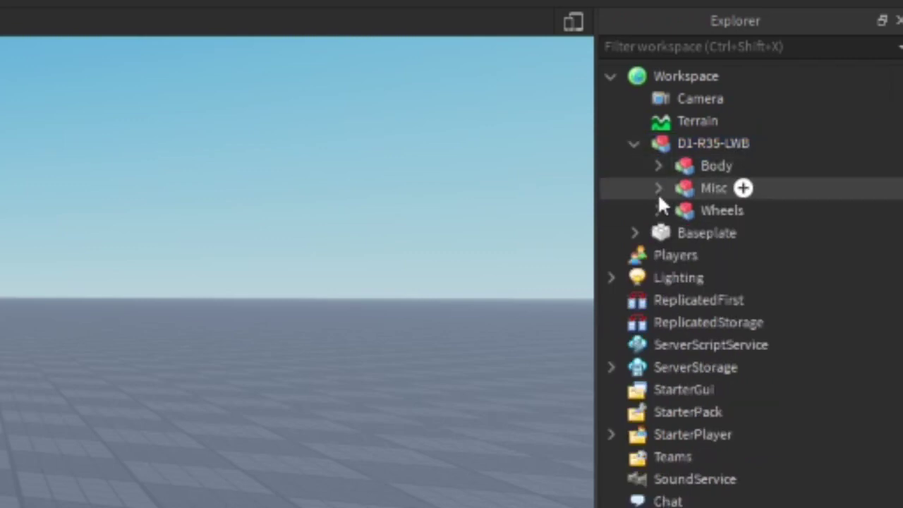
Step: Move the HK and SW models and the Aero and Downforce parts from Misc into the D1-R35-LWB car's Body model
{"action": "left_click", "coordinate": [658, 193]}
{"action": "left_click", "coordinate": [707, 212]}
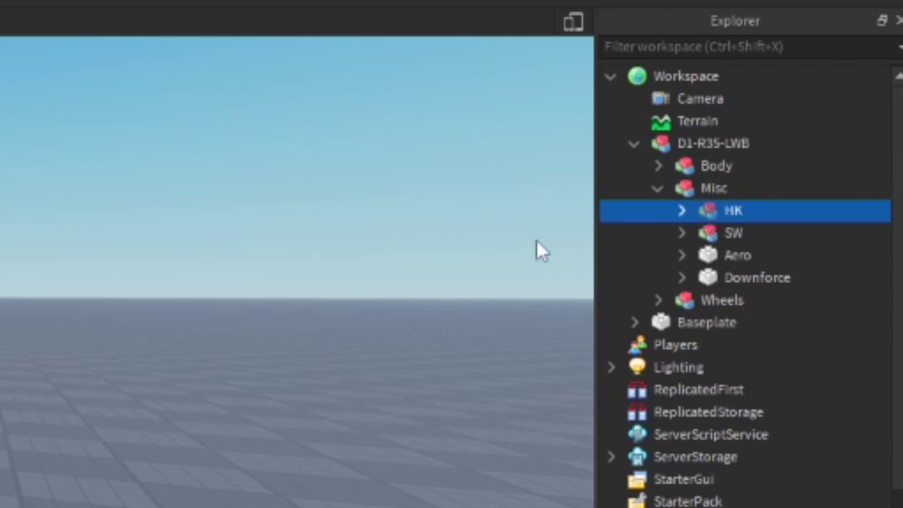
{"action": "left_click", "coordinate": [658, 188]}
{"action": "left_click", "coordinate": [658, 188]}
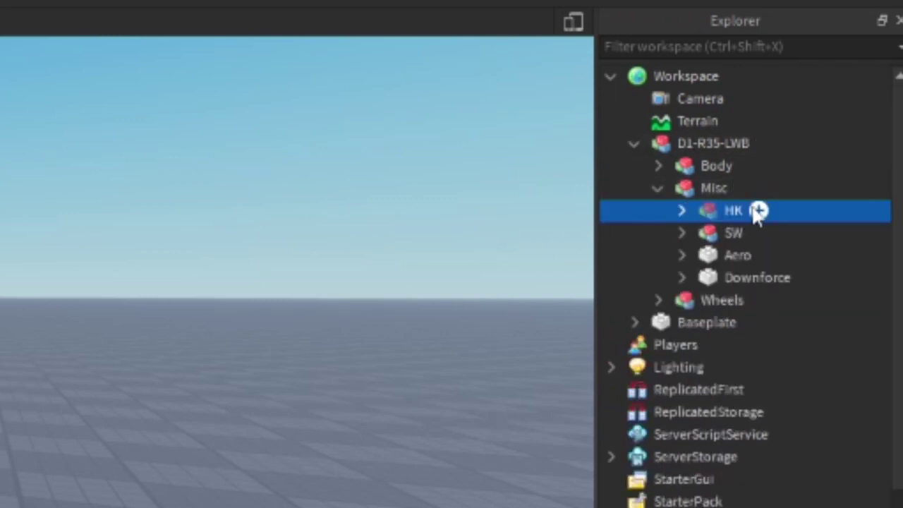
{"action": "left_click", "coordinate": [715, 279], "text": "shift"}
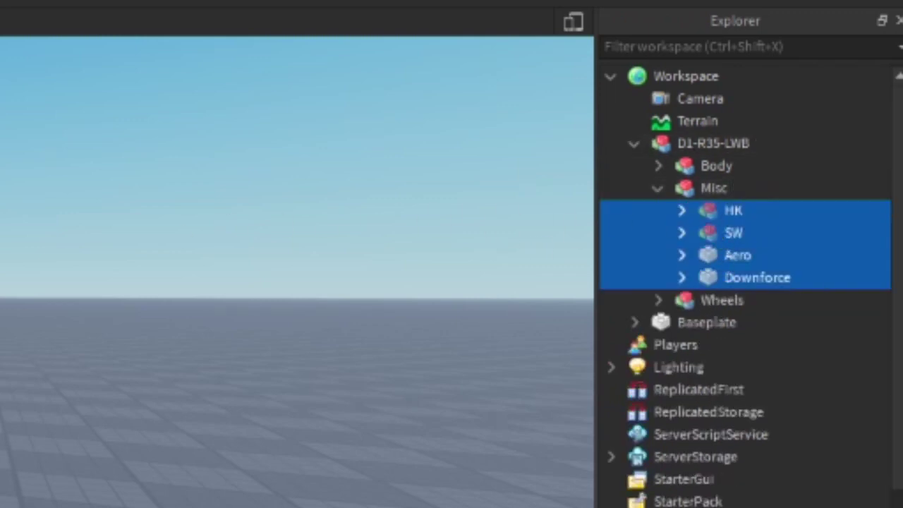
{"action": "right_click_drag", "start_coordinate": [296, 211], "coordinate": [282, 331]}
{"action": "scroll", "coordinate": [282, 332], "scroll_direction": "up", "scroll_amount": 3}
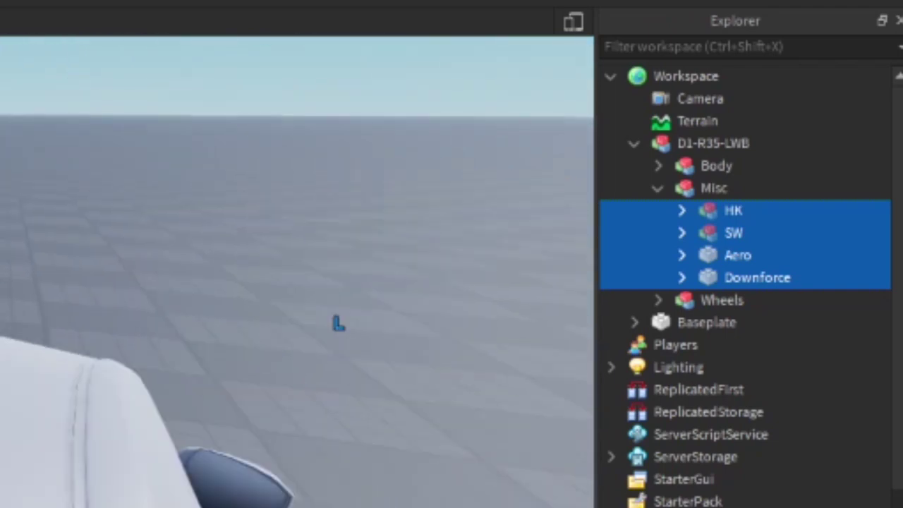
{"action": "mouse_move", "coordinate": [478, 233]}
{"action": "right_mouse_down"}
{"action": "mouse_move", "coordinate": [472, 201]}
{"action": "mouse_move", "coordinate": [476, 243]}
{"action": "mouse_move", "coordinate": [487, 254]}
{"action": "mouse_move", "coordinate": [478, 232]}
{"action": "right_mouse_up"}
{"action": "key", "text": "s"}
{"action": "left_click_drag", "start_coordinate": [712, 212], "coordinate": [730, 172]}
{"action": "scroll", "coordinate": [751, 282], "scroll_direction": "down", "scroll_amount": 5}
{"action": "scroll", "coordinate": [719, 268], "scroll_direction": "up", "scroll_amount": 5}
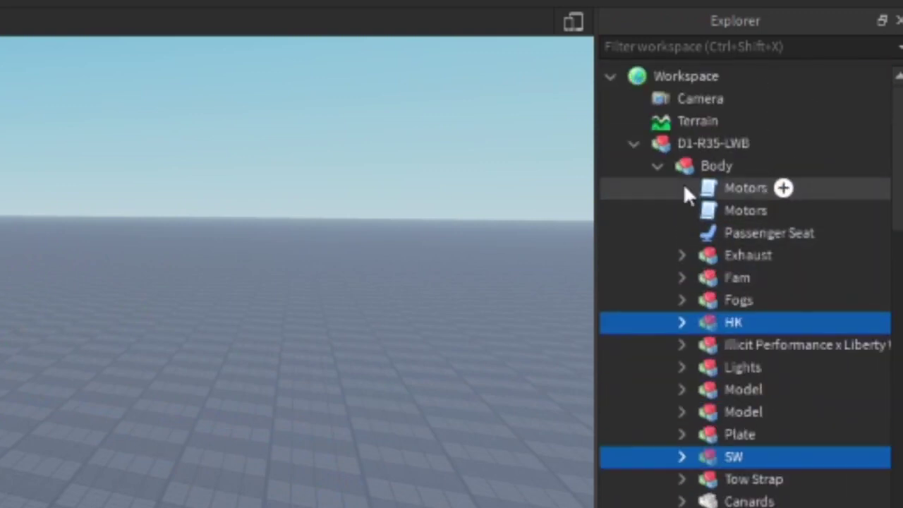
Step: Delete the emptied Misc model from the D1-R35-LWB car
{"action": "left_click", "coordinate": [659, 167]}
{"action": "left_click", "coordinate": [683, 195]}
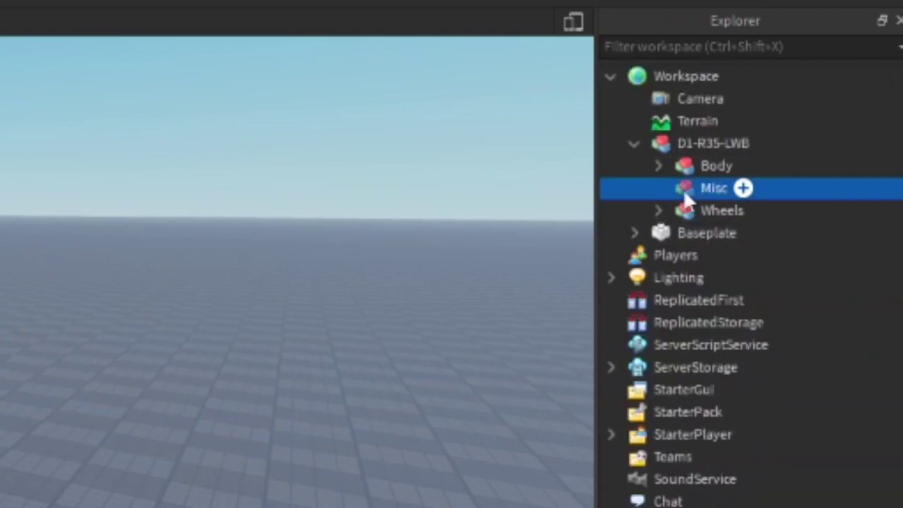
{"action": "key", "text": "Delete"}
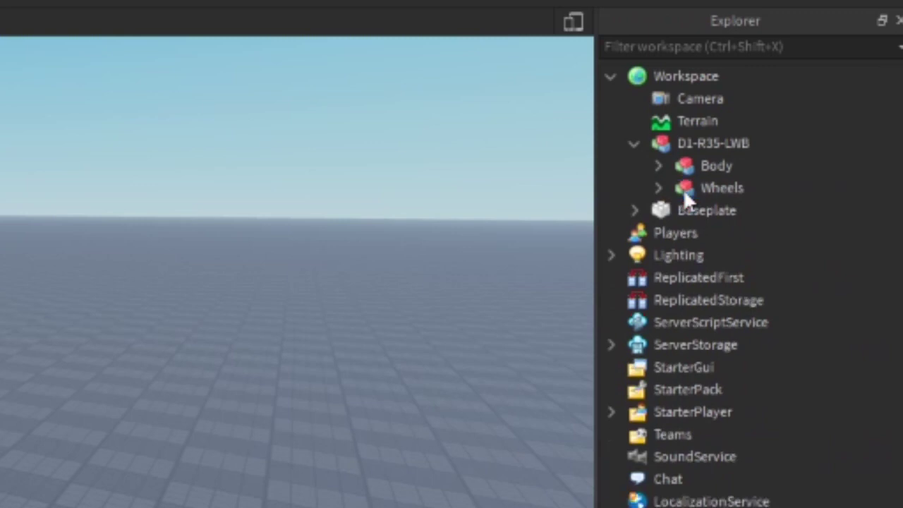
Step: Delete both Motors scripts and the Passenger Seat from the car's Body model
{"action": "left_click", "coordinate": [658, 189]}
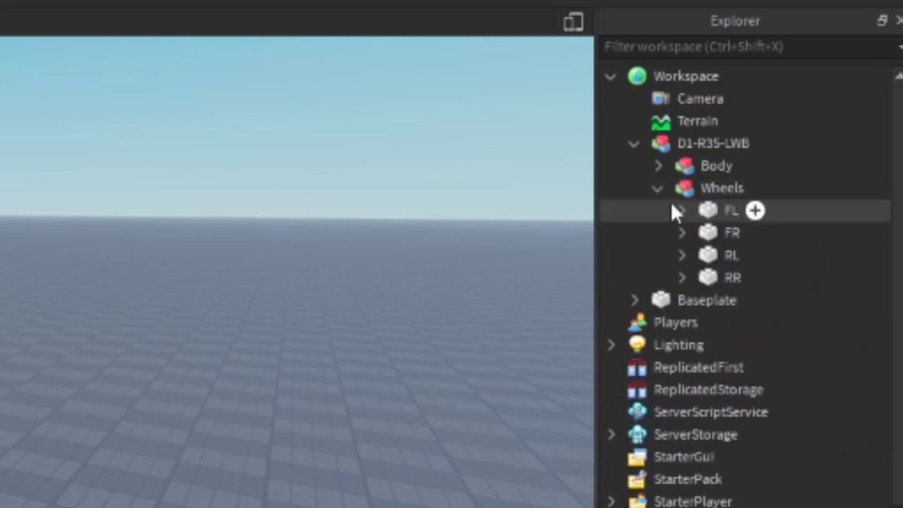
{"action": "left_click", "coordinate": [657, 188]}
{"action": "left_click", "coordinate": [657, 167]}
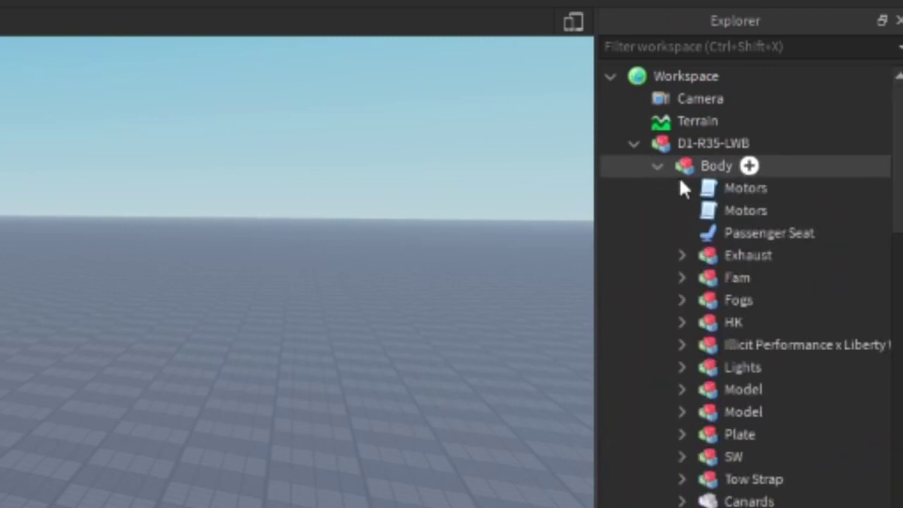
{"action": "left_click", "coordinate": [723, 190]}
{"action": "key", "text": "Delete"}
{"action": "left_click", "coordinate": [723, 189]}
{"action": "key", "text": "Delete"}
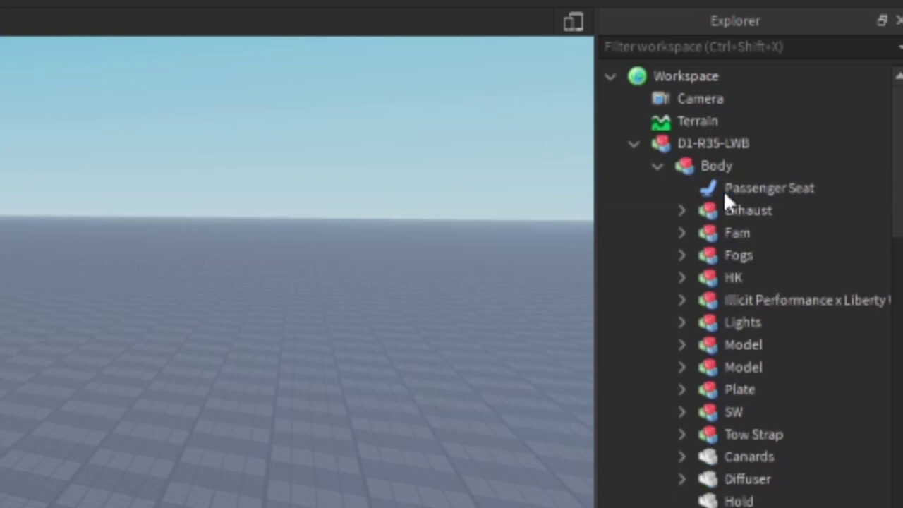
{"action": "left_click", "coordinate": [723, 190]}
{"action": "key", "text": "Delete"}
{"action": "scroll", "coordinate": [685, 238], "scroll_direction": "down", "scroll_amount": 5}
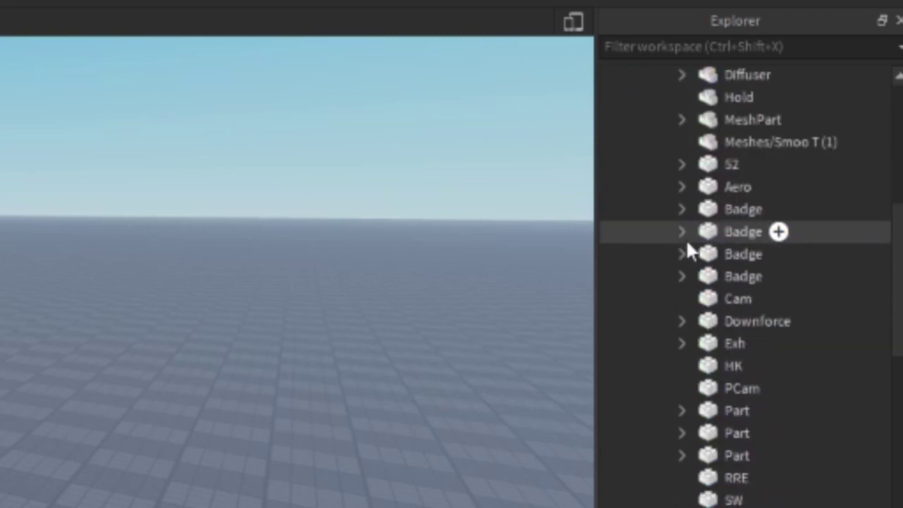
{"action": "scroll", "coordinate": [673, 223], "scroll_direction": "up", "scroll_amount": 5}
{"action": "left_click", "coordinate": [658, 166]}
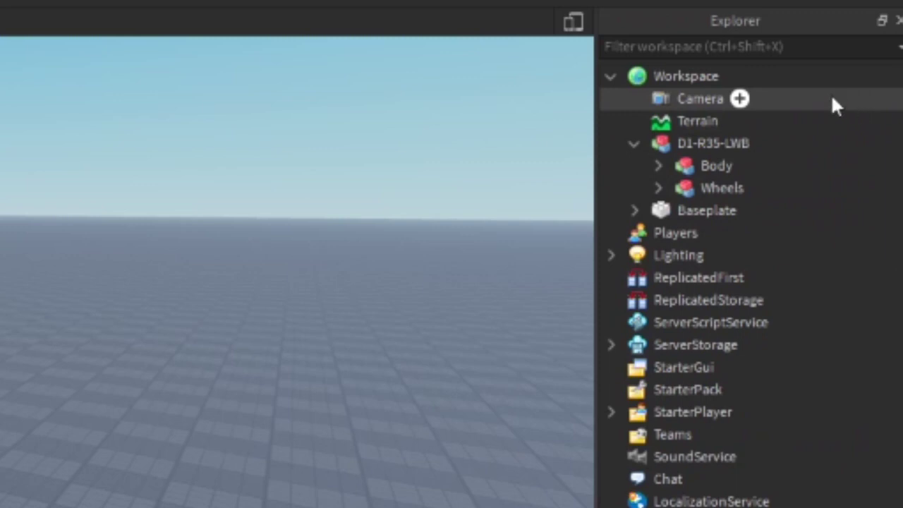
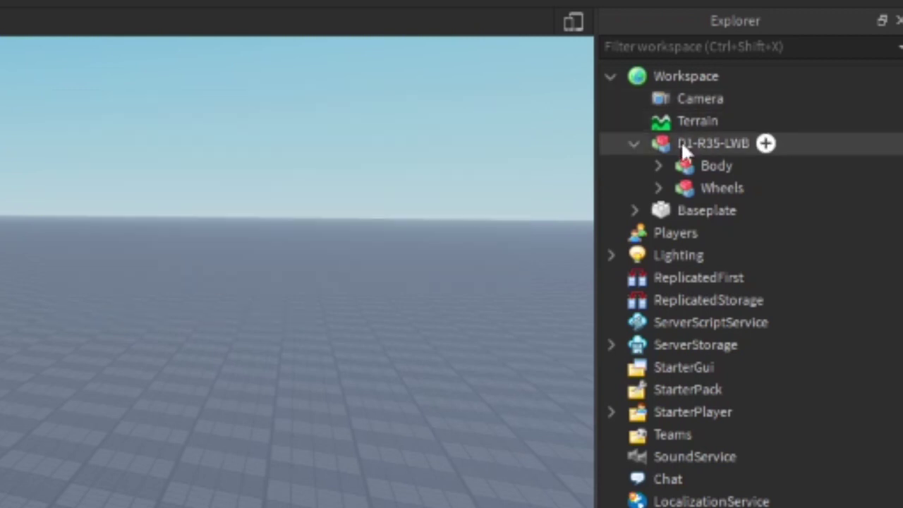
Step: Focus on the Exhaust model and go through the neighbouring models in Body to see which parts of the car they cover
{"action": "left_click", "coordinate": [657, 165]}
{"action": "scroll", "coordinate": [727, 189], "scroll_direction": "down", "scroll_amount": 3}
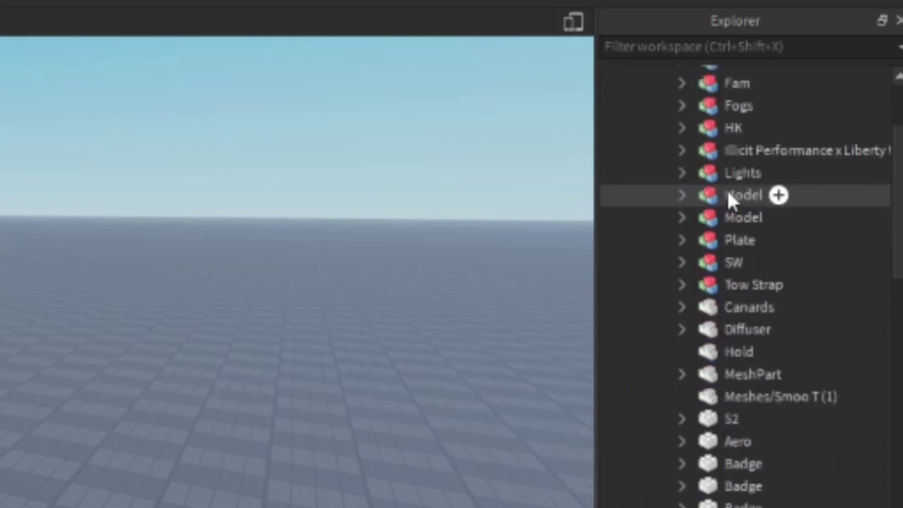
{"action": "scroll", "coordinate": [725, 196], "scroll_direction": "up", "scroll_amount": 3}
{"action": "left_click", "coordinate": [716, 126]}
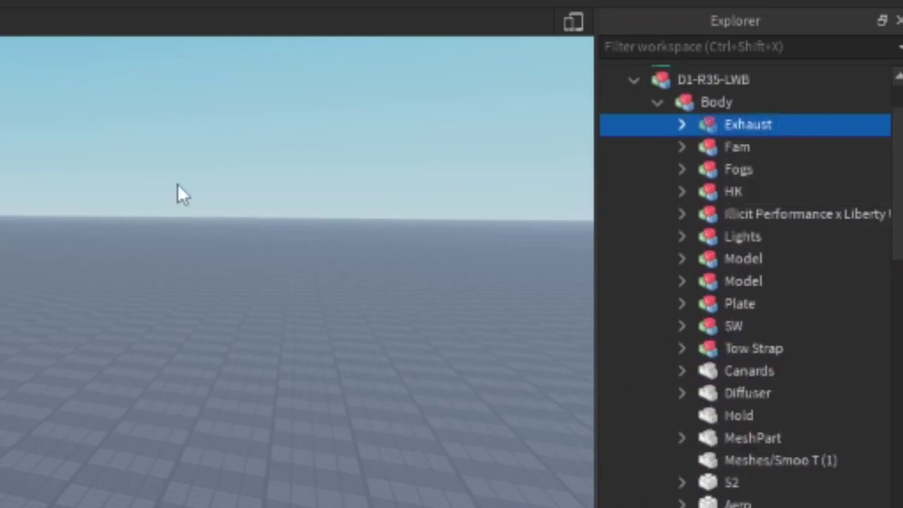
{"action": "key", "text": "f"}
{"action": "left_click", "coordinate": [735, 149]}
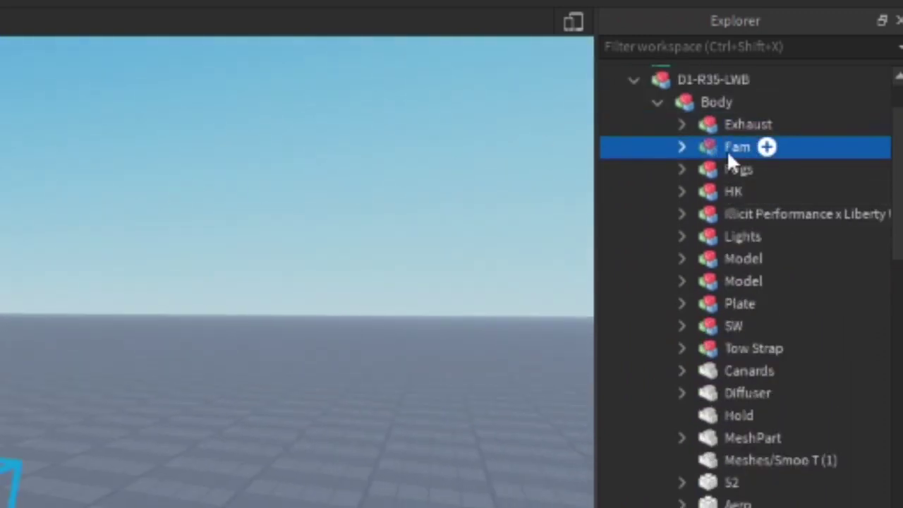
{"action": "key", "text": "Down"}
{"action": "key", "text": "Down"}
{"action": "key", "text": "Down"}
{"action": "key", "text": "Up"}
{"action": "key", "text": "Up"}
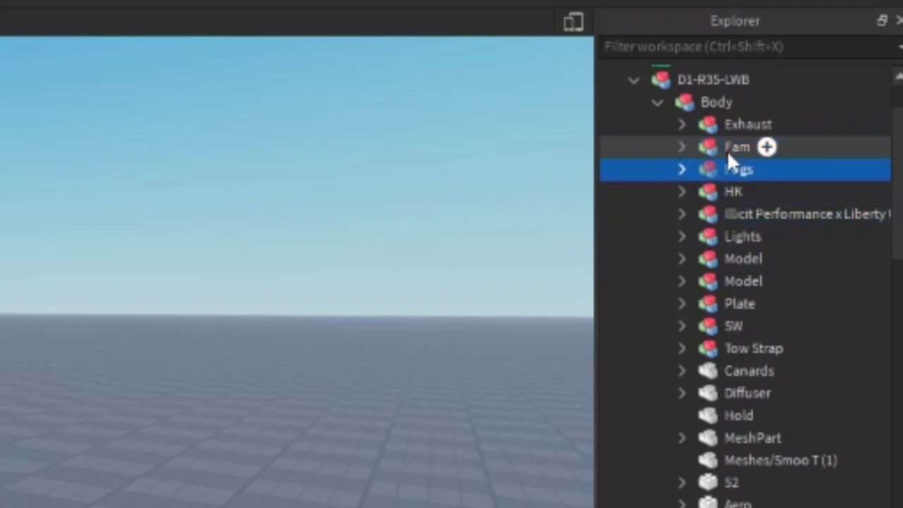
{"action": "key", "text": "Up"}
Step: Check the first MeshParts inside the Fam model and ungroup Fam so its contents sit directly in Body
{"action": "left_click", "coordinate": [682, 146]}
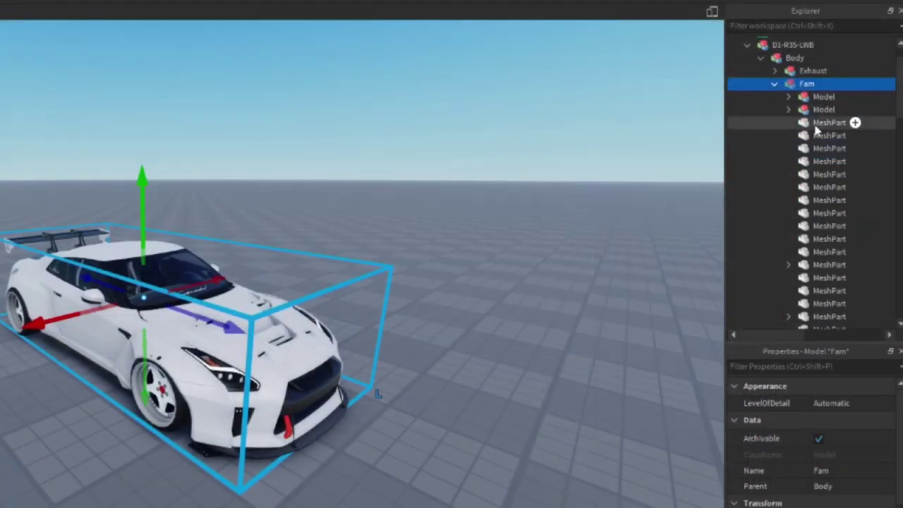
{"action": "left_click", "coordinate": [818, 124]}
{"action": "key", "text": "Down"}
{"action": "key", "text": "Down"}
{"action": "key", "text": "Up"}
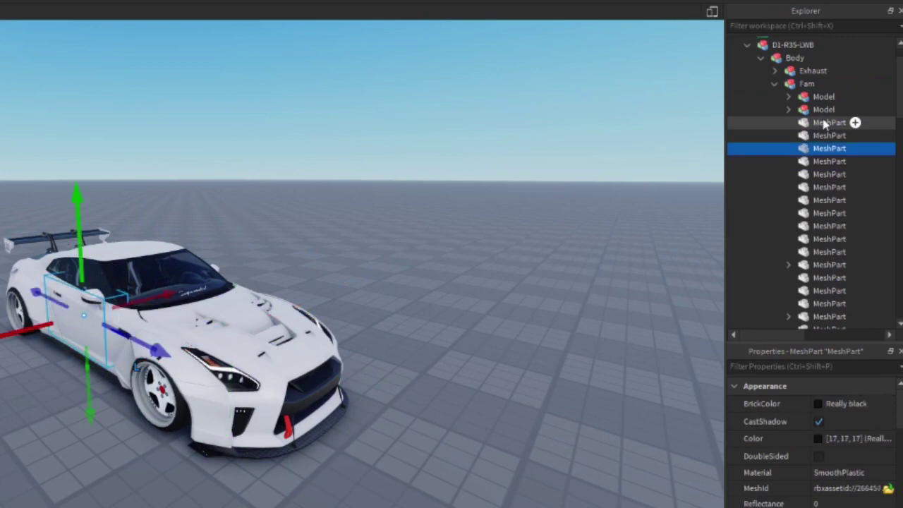
{"action": "left_click", "coordinate": [824, 124]}
{"action": "right_click", "coordinate": [806, 83]}
{"action": "left_click", "coordinate": [750, 209]}
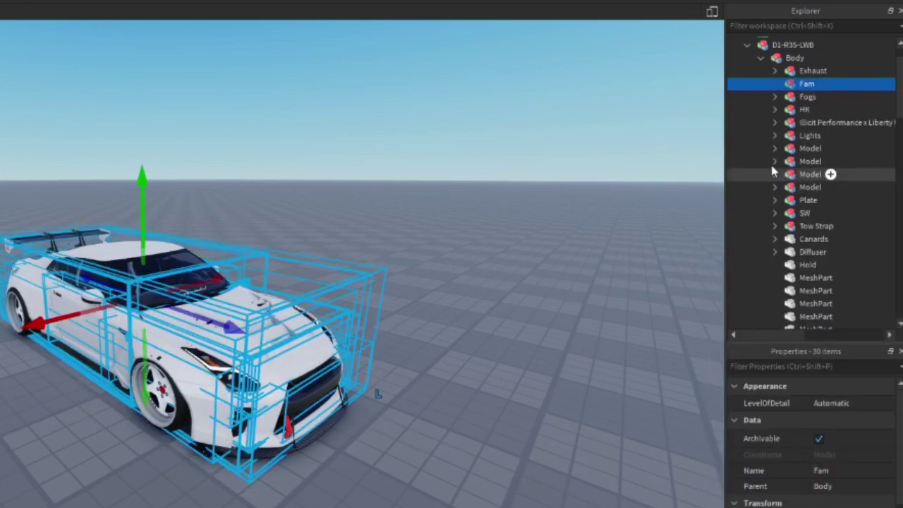
Step: Examine Hold and the first MeshParts in Body, test-lifting the second, car-sized black MeshPart and undoing that move
{"action": "scroll", "coordinate": [804, 129], "scroll_direction": "down", "scroll_amount": 6}
{"action": "scroll", "coordinate": [803, 106], "scroll_direction": "up", "scroll_amount": 1}
{"action": "left_click", "coordinate": [792, 83]}
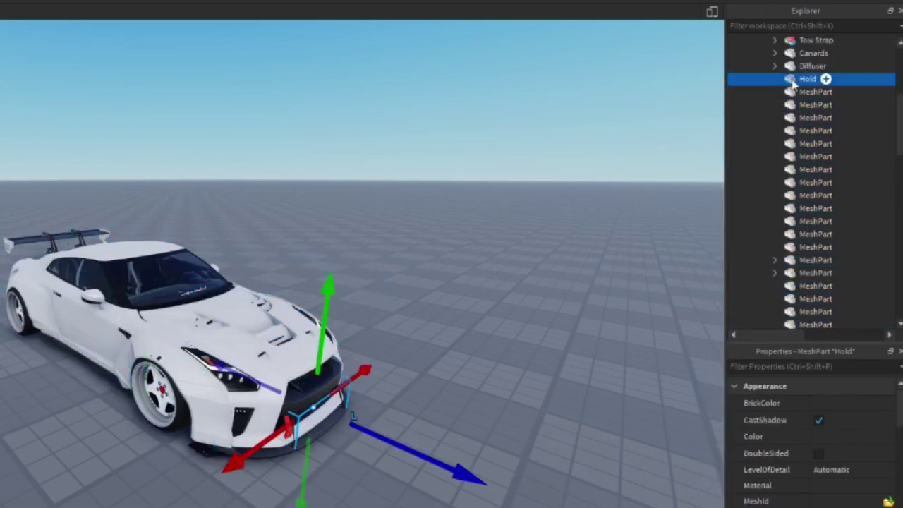
{"action": "left_click", "coordinate": [800, 94]}
{"action": "key", "text": "Down"}
{"action": "key", "text": "Down"}
{"action": "key", "text": "Up"}
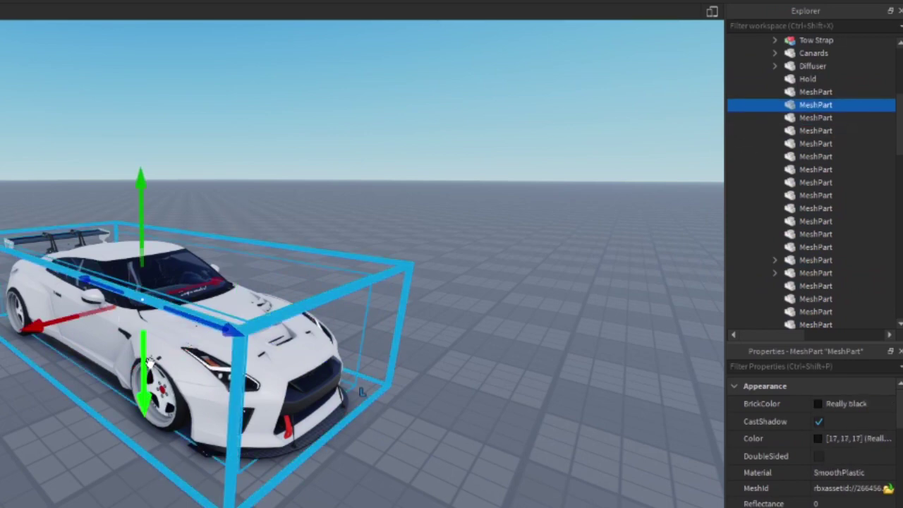
{"action": "left_click_drag", "start_coordinate": [149, 362], "coordinate": [153, 232]}
{"action": "key", "text": "e"}
{"action": "key", "text": "ctrl+z"}
Step: Check the third to fifth MeshParts below Hold, then select the whole D1-R35-LWB car
{"action": "left_click", "coordinate": [797, 122]}
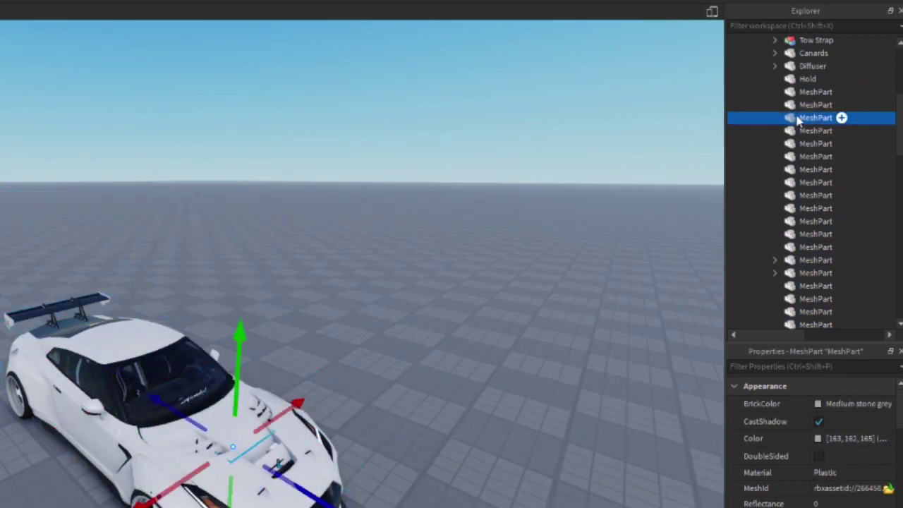
{"action": "key", "text": "Down"}
{"action": "key", "text": "Down"}
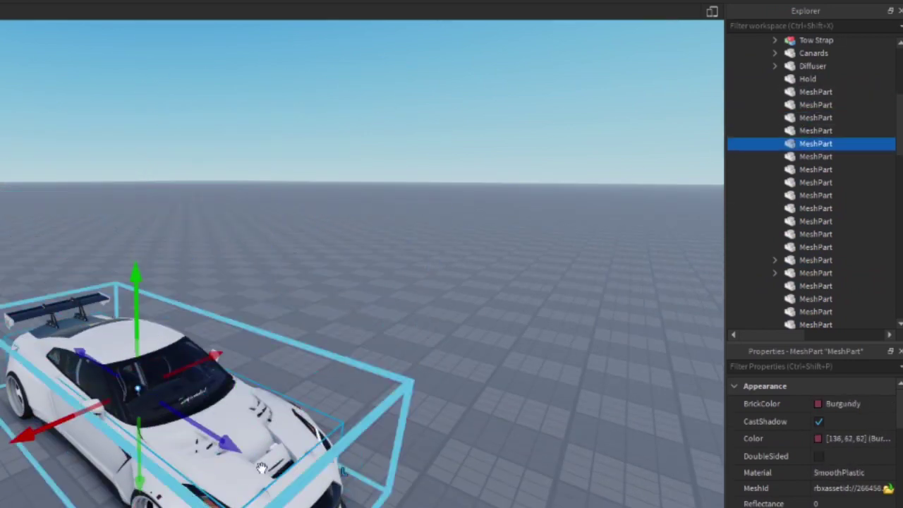
{"action": "left_click", "coordinate": [131, 445]}
{"action": "scroll", "coordinate": [625, 196], "scroll_direction": "down", "scroll_amount": 5}
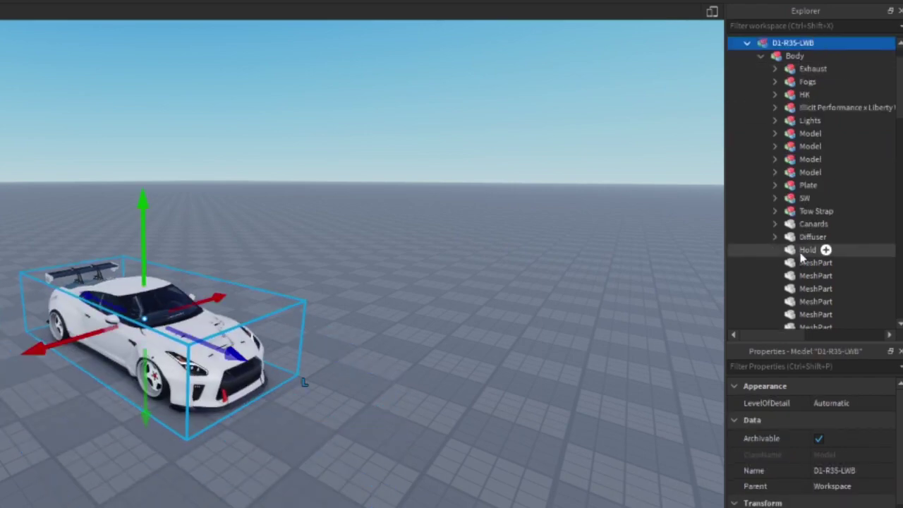
Step: Go down Body's MeshPart list to the ninth entry and identify that SmoothPlastic part by test-lifting it and undoing the move
{"action": "scroll", "coordinate": [811, 240], "scroll_direction": "down", "scroll_amount": 1}
{"action": "left_click", "coordinate": [811, 226]}
{"action": "key", "text": "Down"}
{"action": "key", "text": "Down"}
{"action": "key", "text": "Down"}
{"action": "key", "text": "Down"}
{"action": "key", "text": "Down"}
{"action": "key", "text": "Down"}
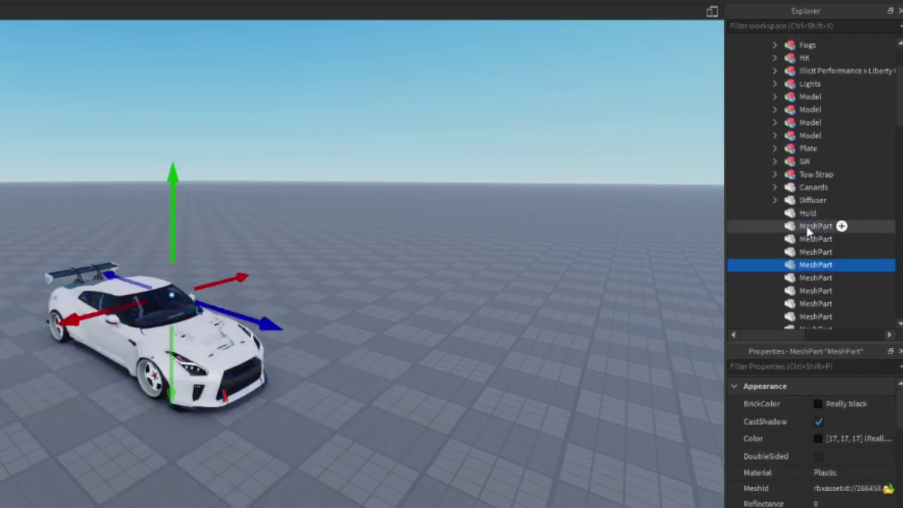
{"action": "key", "text": "Down"}
{"action": "key", "text": "Down"}
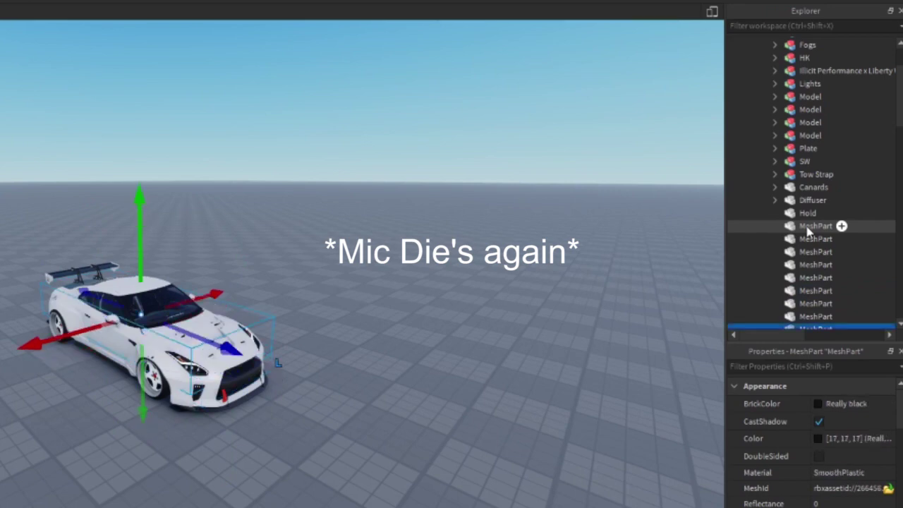
{"action": "left_click_drag", "start_coordinate": [141, 259], "coordinate": [152, 198]}
{"action": "key", "text": "ctrl+z"}
Step: Identify the MeshPart two entries further down by test-moving it vertically and undoing the move
{"action": "scroll", "coordinate": [803, 264], "scroll_direction": "down", "scroll_amount": 2}
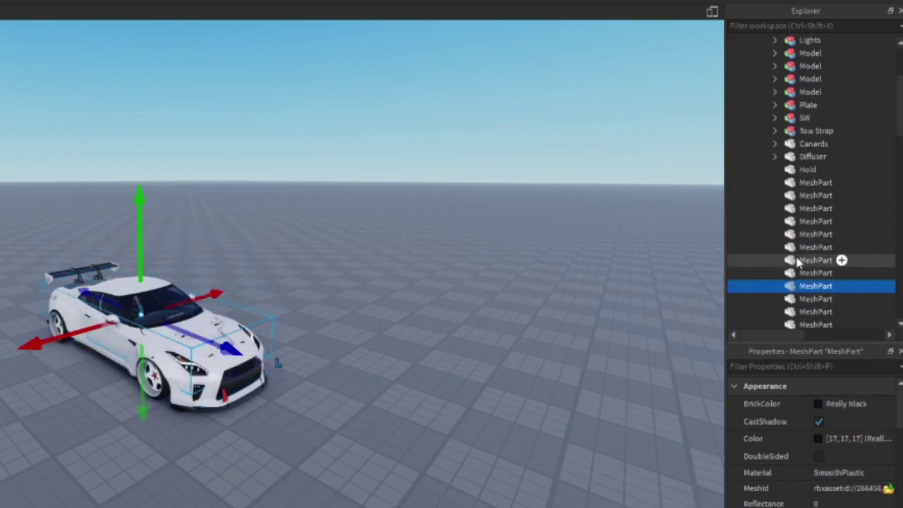
{"action": "key", "text": "Down"}
{"action": "key", "text": "Down"}
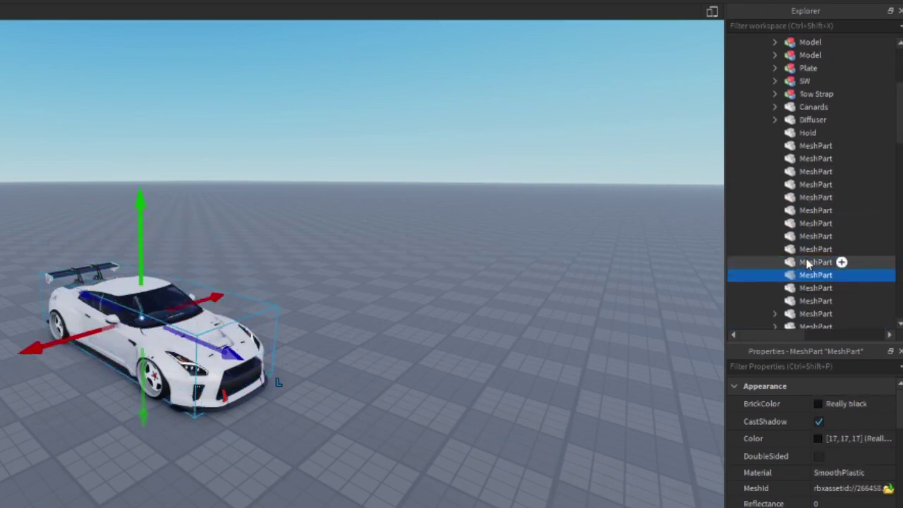
{"action": "left_click_drag", "start_coordinate": [143, 401], "coordinate": [143, 317]}
{"action": "key", "text": "ctrl+z"}
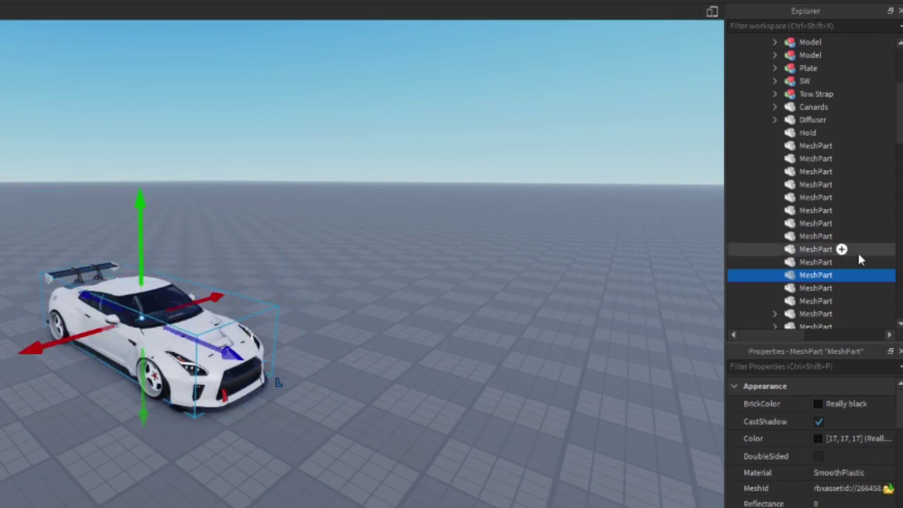
Step: Examine the remaining MeshParts in Body one by one, from the Glass part down to the Paint part
{"action": "scroll", "coordinate": [858, 260], "scroll_direction": "down", "scroll_amount": 1}
{"action": "key", "text": "Down"}
{"action": "key", "text": "Down"}
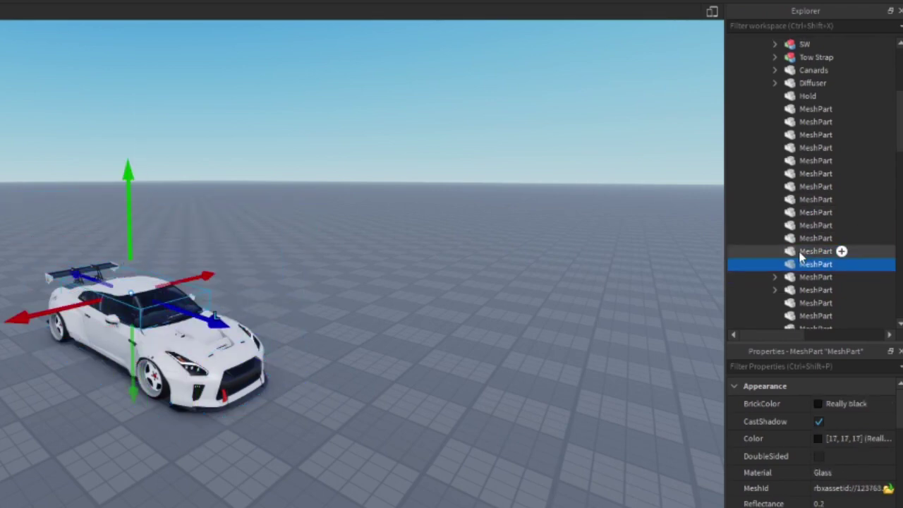
{"action": "scroll", "coordinate": [846, 261], "scroll_direction": "down", "scroll_amount": 1}
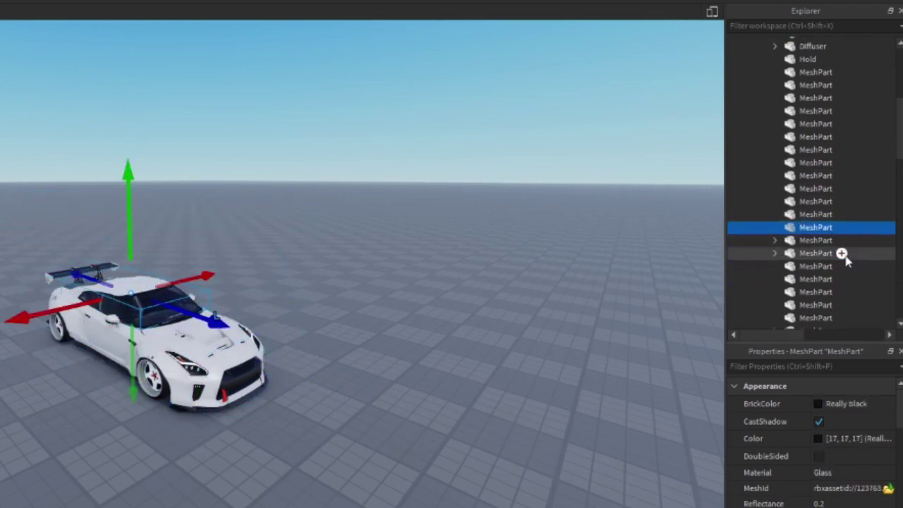
{"action": "left_click", "coordinate": [816, 241]}
{"action": "key", "text": "Down"}
{"action": "key", "text": "Down"}
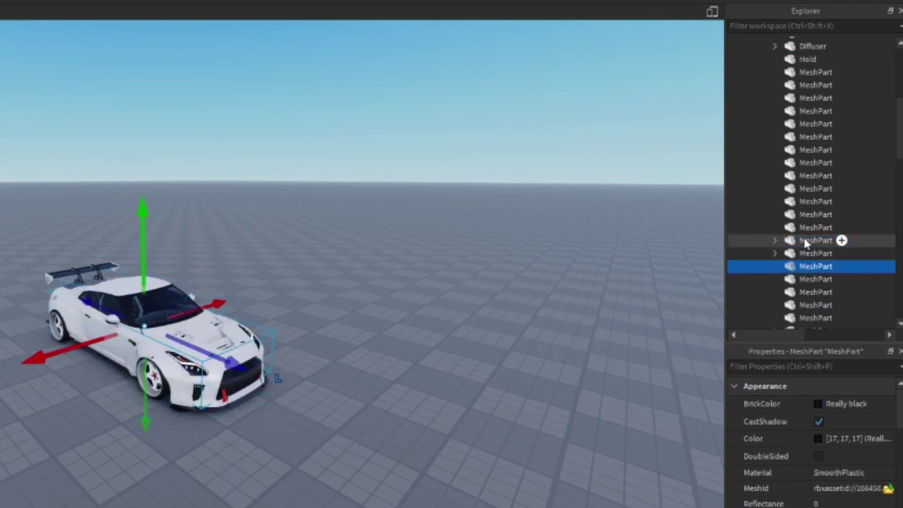
{"action": "key", "text": "Down"}
{"action": "key", "text": "Down"}
{"action": "key", "text": "Down"}
{"action": "key", "text": "Down"}
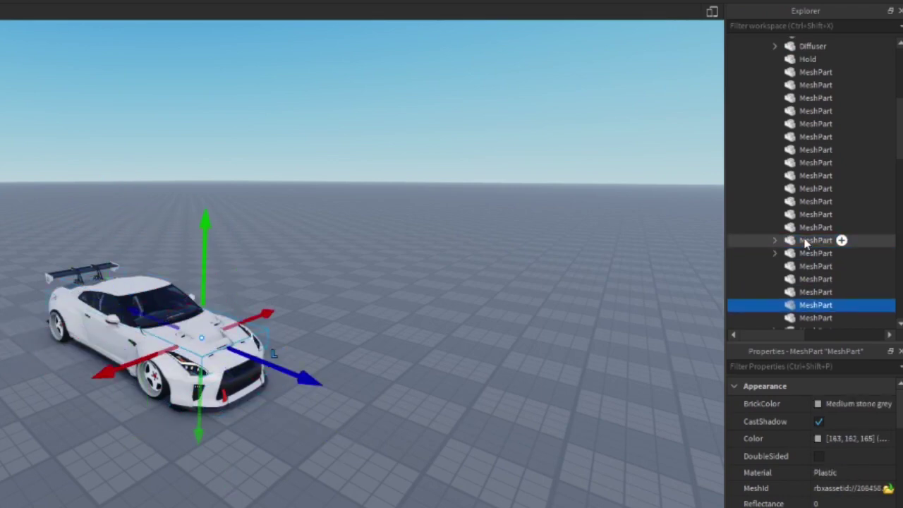
{"action": "key", "text": "Down"}
{"action": "key", "text": "Down"}
{"action": "key", "text": "Down"}
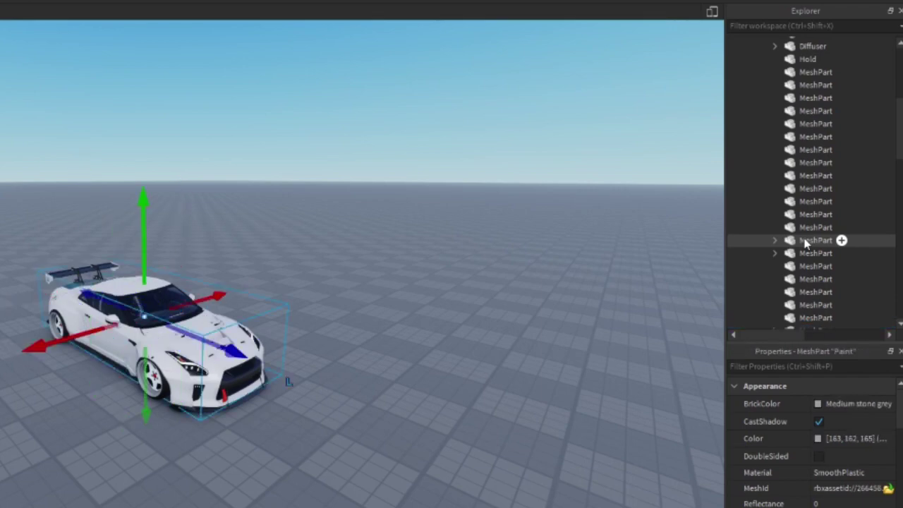
Step: Examine the Paint parts in Body one by one, from the second down to the S2 part
{"action": "key", "text": "Down"}
{"action": "scroll", "coordinate": [782, 236], "scroll_direction": "down", "scroll_amount": 5}
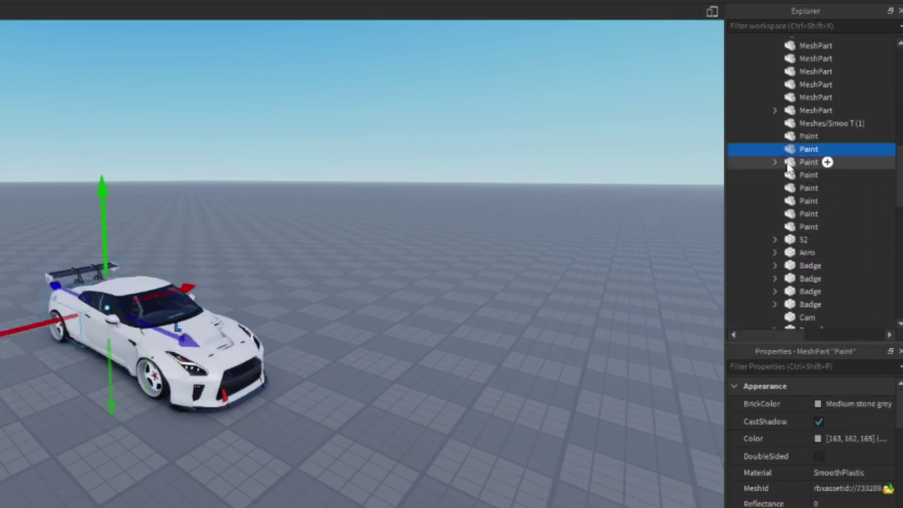
{"action": "key", "text": "Down"}
{"action": "key", "text": "Down"}
{"action": "key", "text": "Down"}
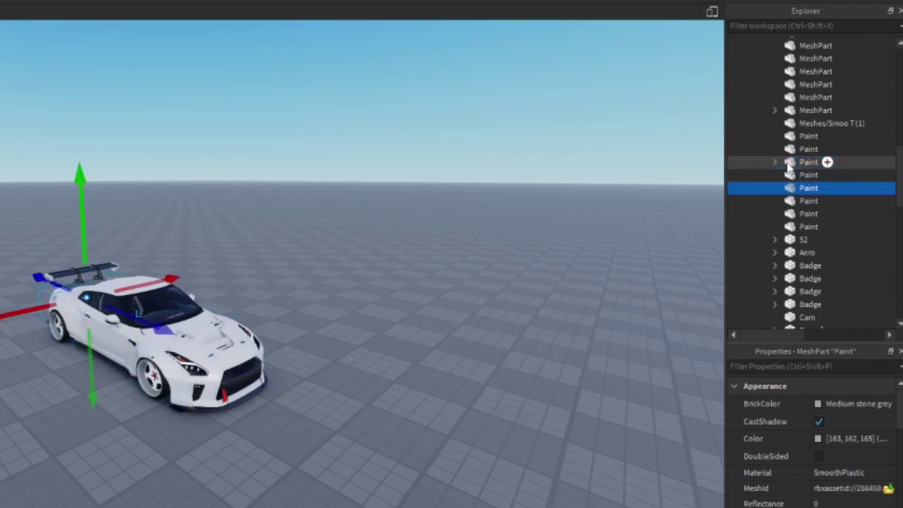
{"action": "key", "text": "Down"}
{"action": "key", "text": "Down"}
{"action": "key", "text": "Down"}
{"action": "key", "text": "Down"}
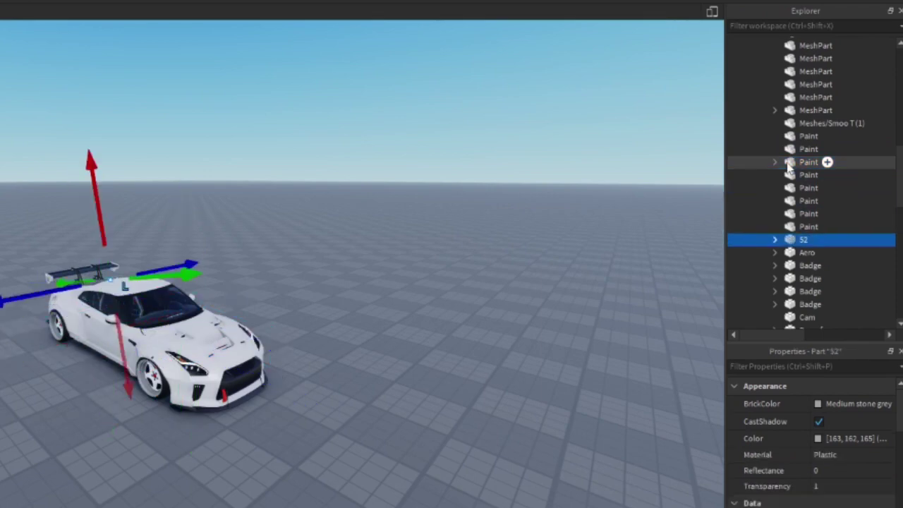
Step: Go back up through the Paint parts from S2 to the first one, checking which piece of the car each covers
{"action": "key", "text": "Up"}
{"action": "key", "text": "Up"}
{"action": "key", "text": "Up"}
{"action": "key", "text": "Up"}
{"action": "key", "text": "Up"}
{"action": "key", "text": "Up"}
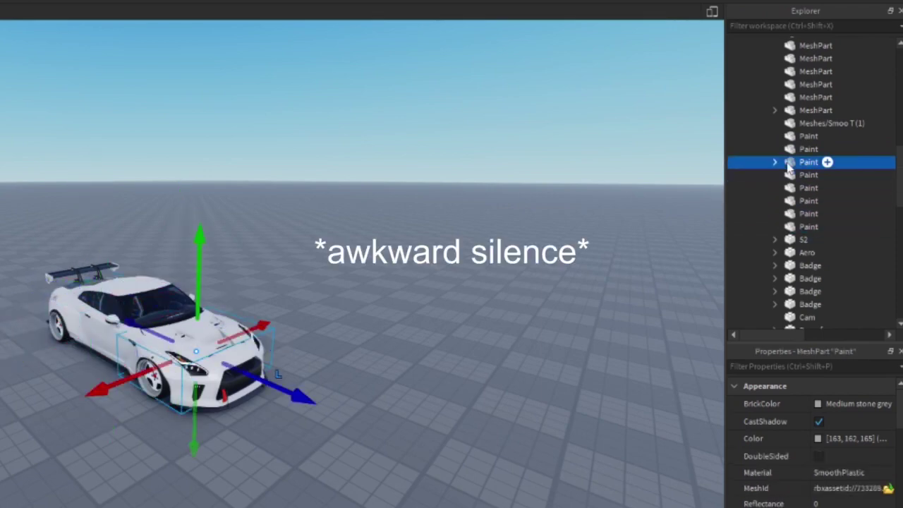
{"action": "key", "text": "Up"}
{"action": "key", "text": "Up"}
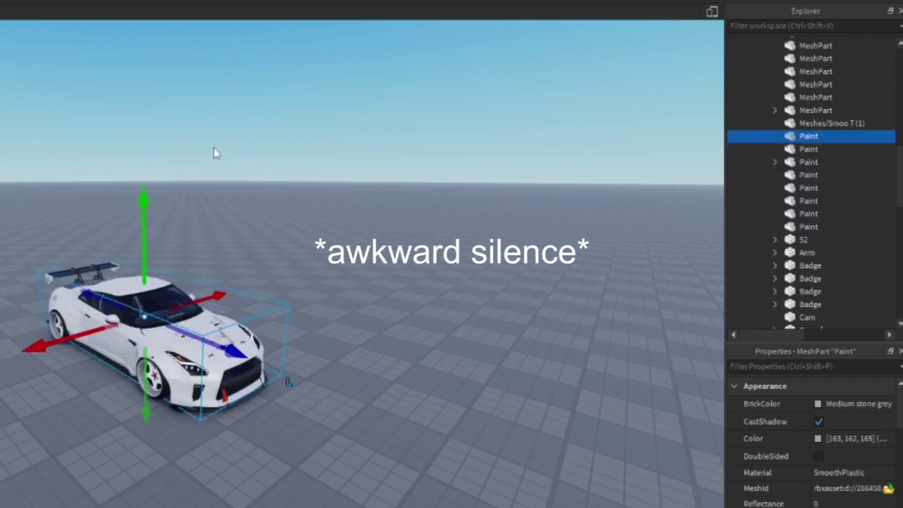
Step: Identify the first Paint part below Meshes/Smoo T(1) by test-lifting it above the car and undoing the move
{"action": "left_click", "coordinate": [173, 262]}
{"action": "left_click", "coordinate": [824, 149]}
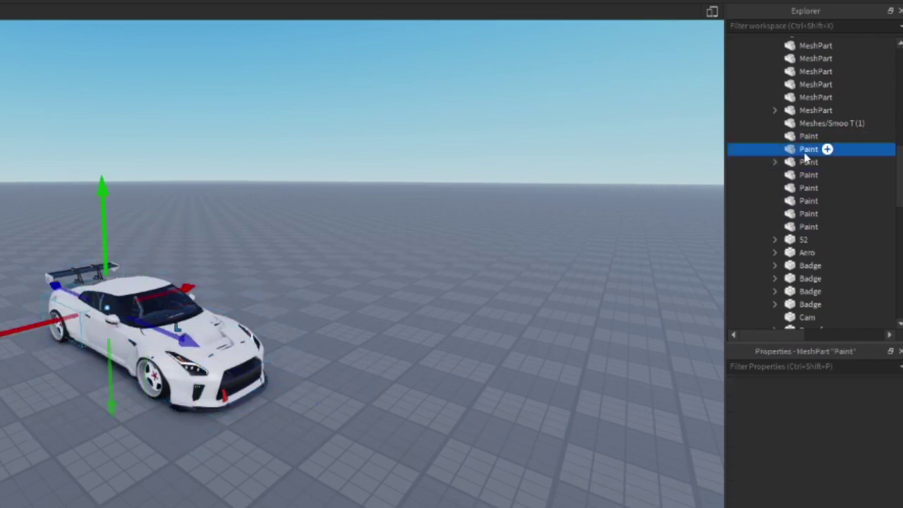
{"action": "left_click", "coordinate": [808, 136]}
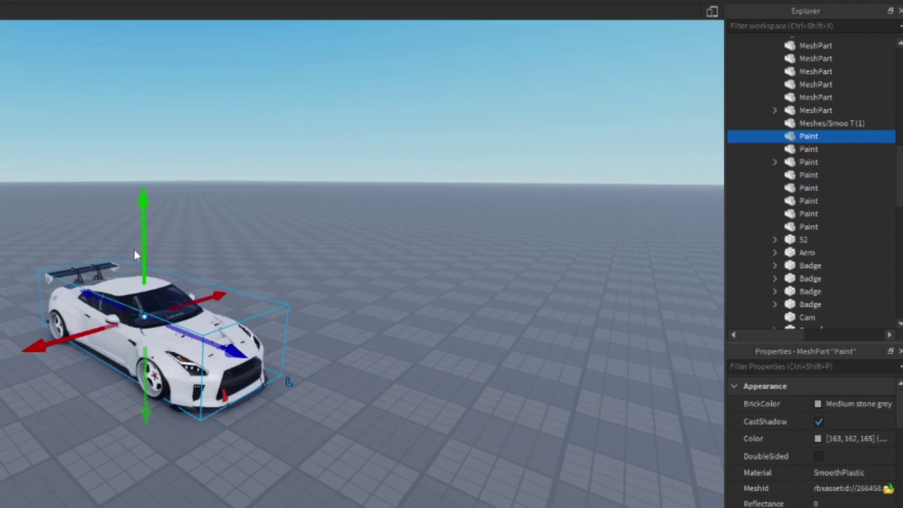
{"action": "left_click_drag", "start_coordinate": [139, 254], "coordinate": [151, 123]}
{"action": "key", "text": "a"}
{"action": "right_click_drag", "start_coordinate": [282, 150], "coordinate": [282, 150]}
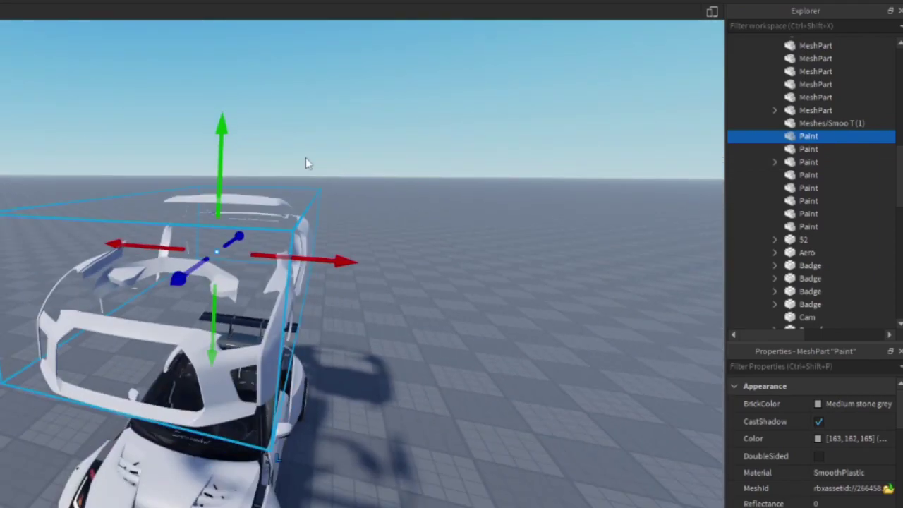
{"action": "key", "text": "ctrl+z"}
{"action": "right_click_drag", "start_coordinate": [339, 168], "coordinate": [339, 169]}
{"action": "scroll", "coordinate": [353, 174], "scroll_direction": "down", "scroll_amount": 3}
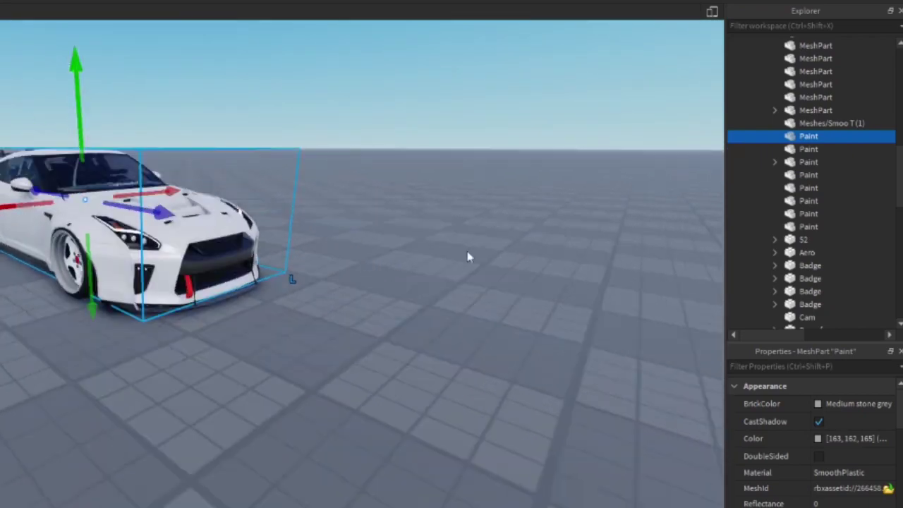
Step: Rename the first Paint part as Body and collapse the car's Body model
{"action": "scroll", "coordinate": [798, 430], "scroll_direction": "down", "scroll_amount": 1}
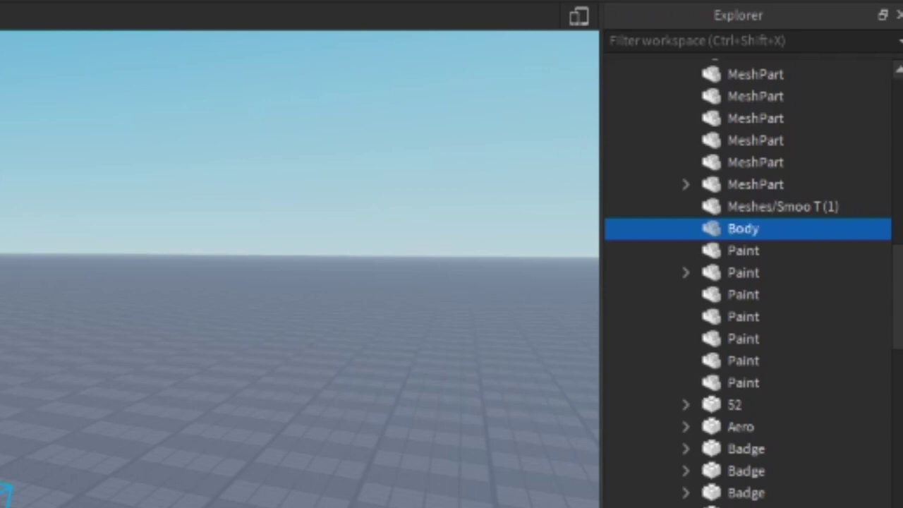
{"action": "scroll", "coordinate": [690, 260], "scroll_direction": "up", "scroll_amount": 15}
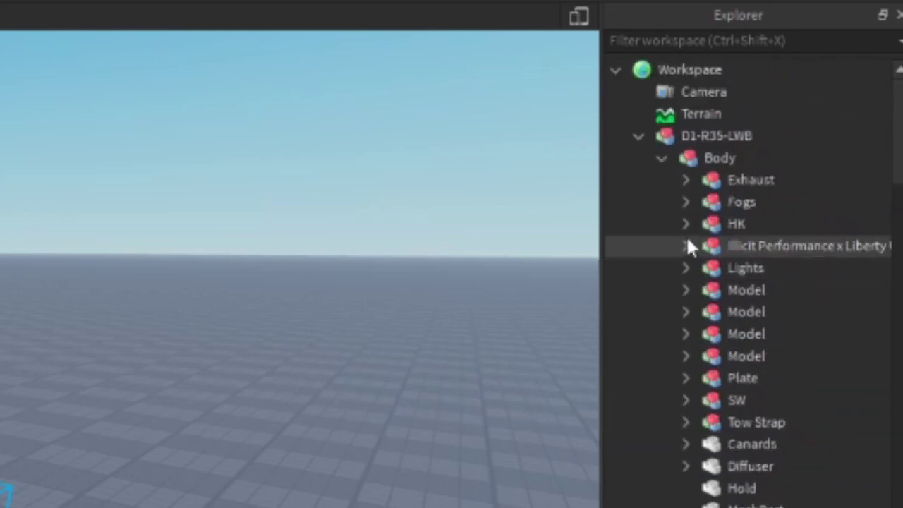
{"action": "left_click", "coordinate": [662, 158]}
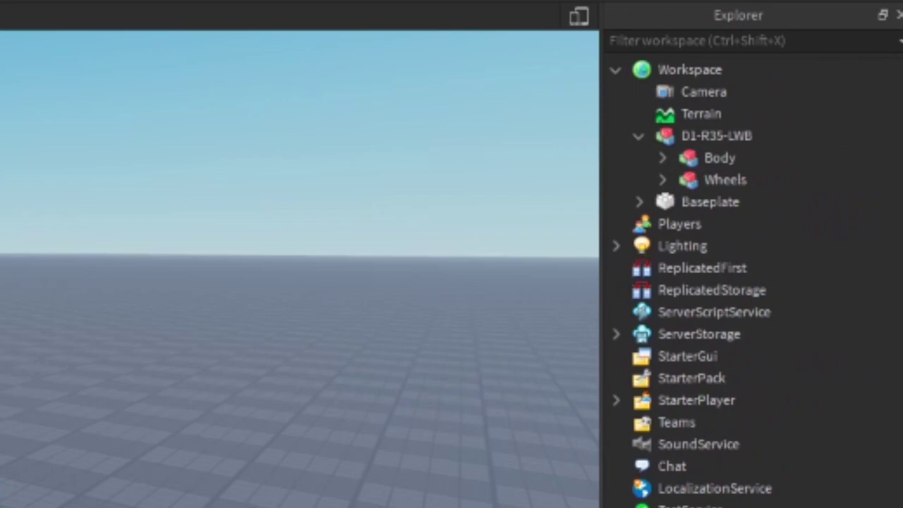
Step: Add a new block part at the car and scale it in width, length and height until it encloses the whole vehicle
{"action": "key", "text": "ctrl+v"}
{"action": "key", "text": "f"}
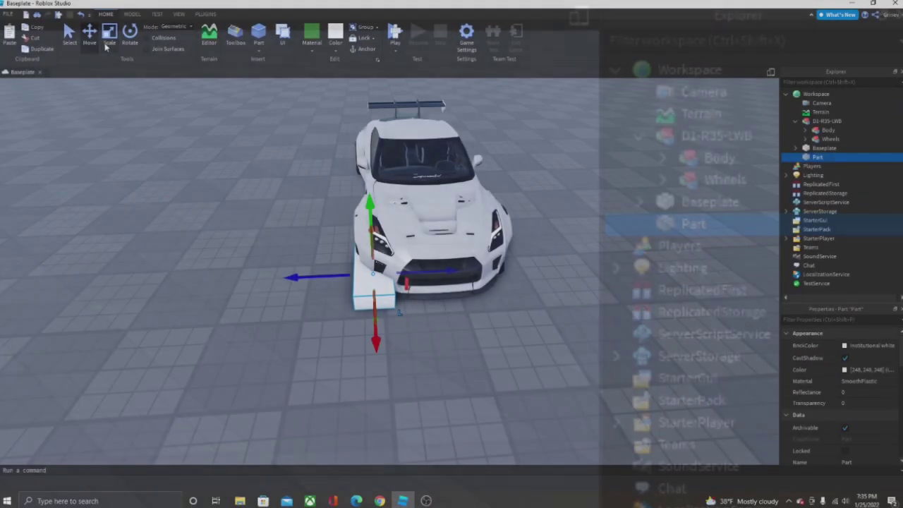
{"action": "key", "text": "ctrl+3"}
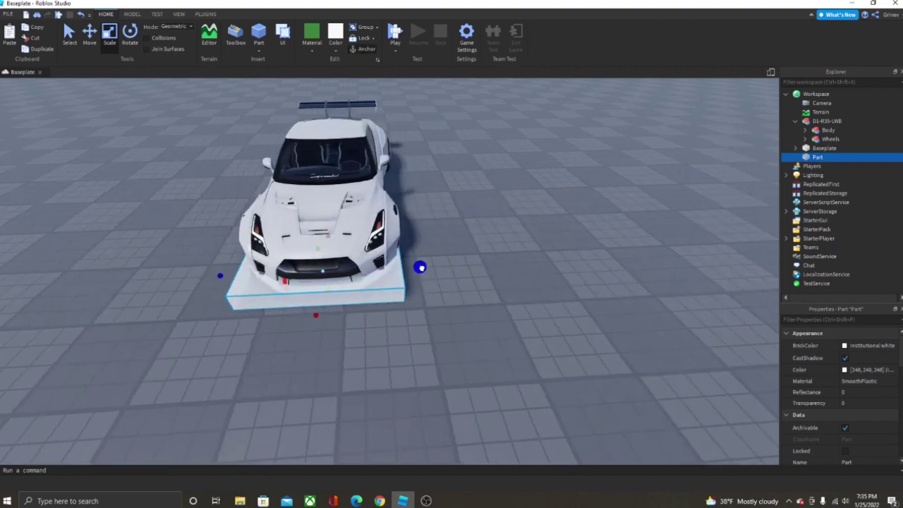
{"action": "left_click_drag", "start_coordinate": [420, 268], "coordinate": [427, 266]}
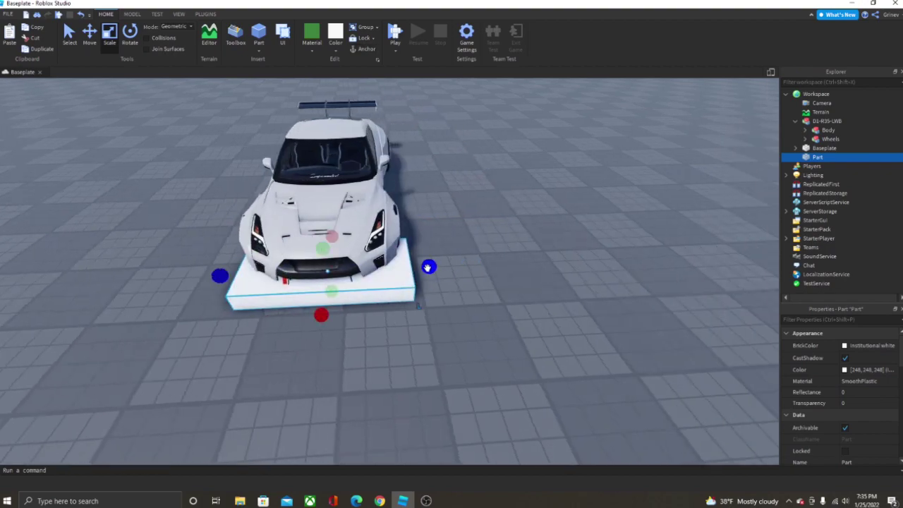
{"action": "right_click_drag", "start_coordinate": [428, 265], "coordinate": [371, 322]}
{"action": "left_click_drag", "start_coordinate": [354, 324], "coordinate": [446, 324]}
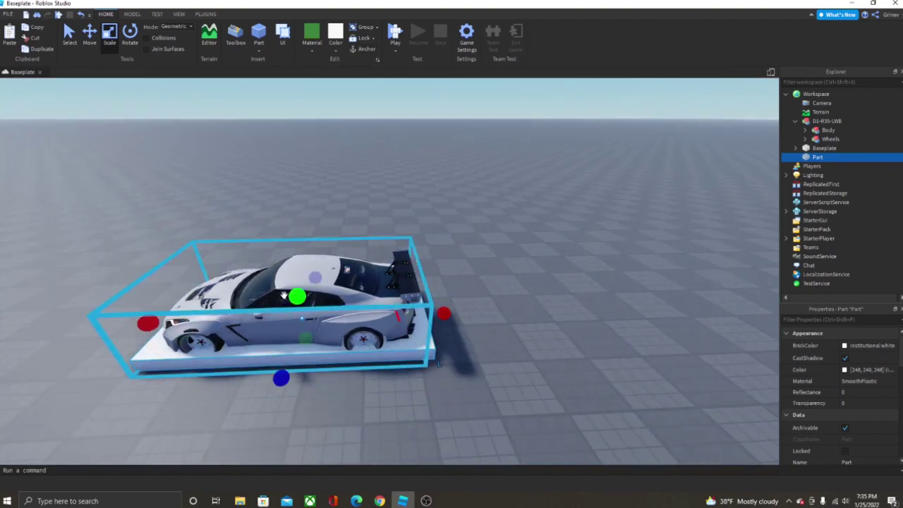
{"action": "left_click_drag", "start_coordinate": [297, 295], "coordinate": [291, 241]}
{"action": "right_click_drag", "start_coordinate": [292, 240], "coordinate": [613, 257]}
Step: Set the block's transparency to 1 and place it inside the D1-R35-LWB model under the name Car Part
{"action": "left_click", "coordinate": [845, 402]}
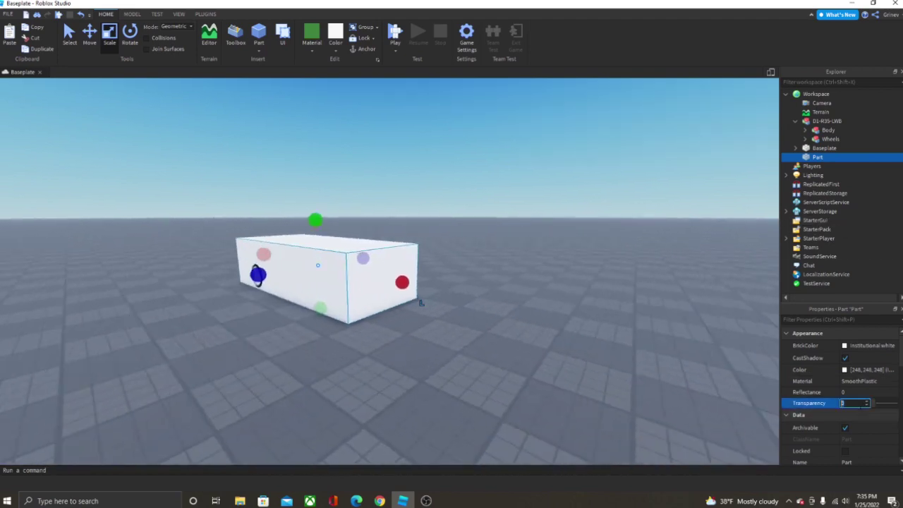
{"action": "type", "text": "1"}
{"action": "key", "text": "Return"}
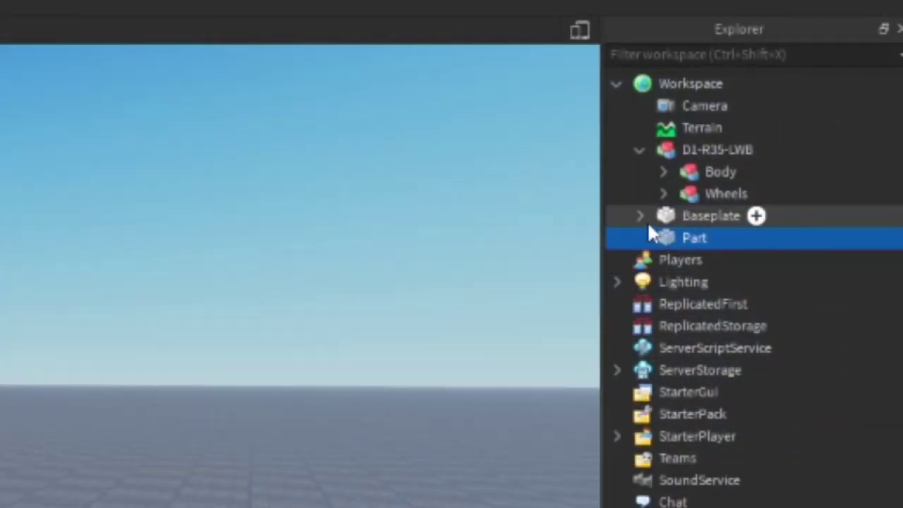
{"action": "left_click_drag", "start_coordinate": [674, 237], "coordinate": [727, 153]}
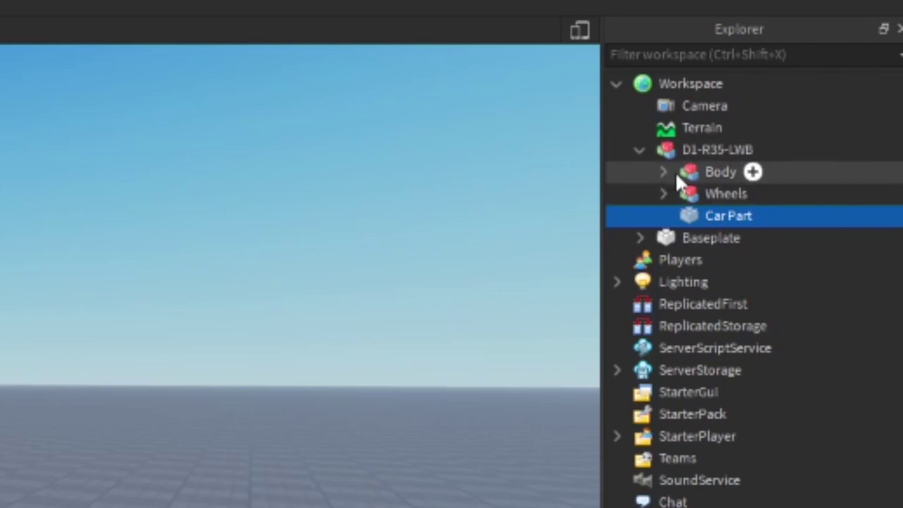
Step: Set Car Part as the PrimaryPart of the D1-R35-LWB model
{"action": "left_click", "coordinate": [698, 150]}
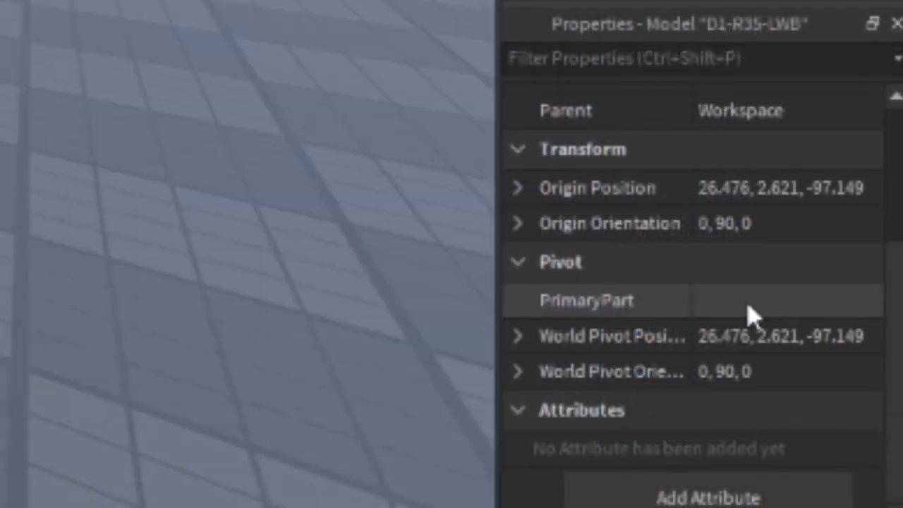
{"action": "left_click", "coordinate": [740, 303]}
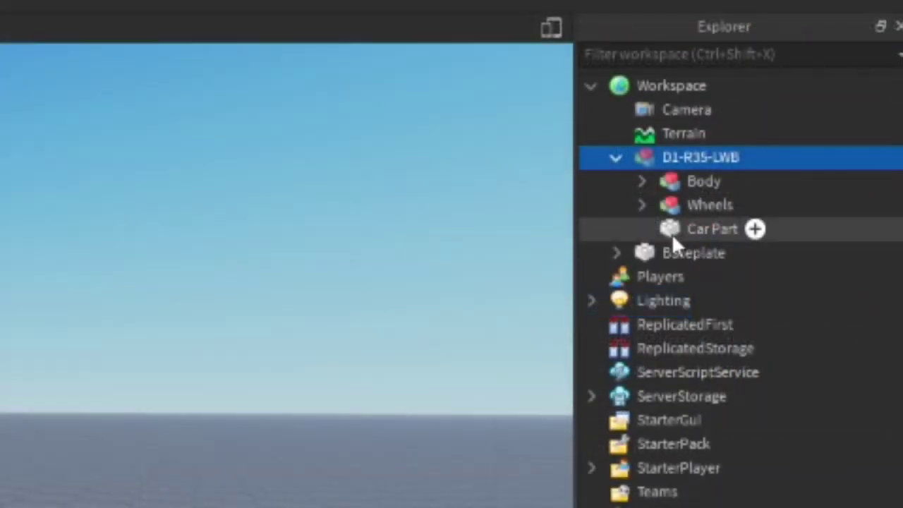
{"action": "left_click", "coordinate": [671, 231]}
Step: Join the Body mesh to Car Part in place with Easy Weld, using Car Part as base part and keeping Animatable enabled
{"action": "left_click", "coordinate": [639, 181]}
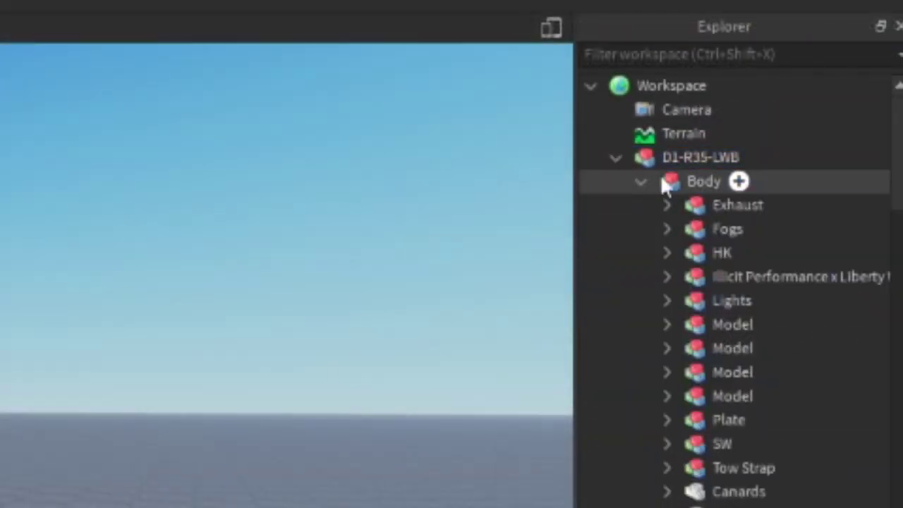
{"action": "scroll", "coordinate": [733, 186], "scroll_direction": "down", "scroll_amount": 4}
{"action": "scroll", "coordinate": [734, 200], "scroll_direction": "down", "scroll_amount": 5}
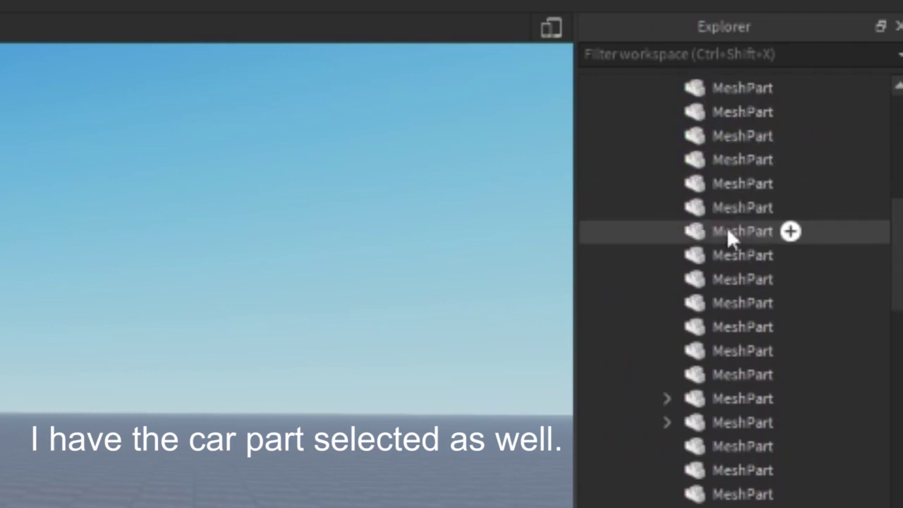
{"action": "scroll", "coordinate": [723, 247], "scroll_direction": "down", "scroll_amount": 5}
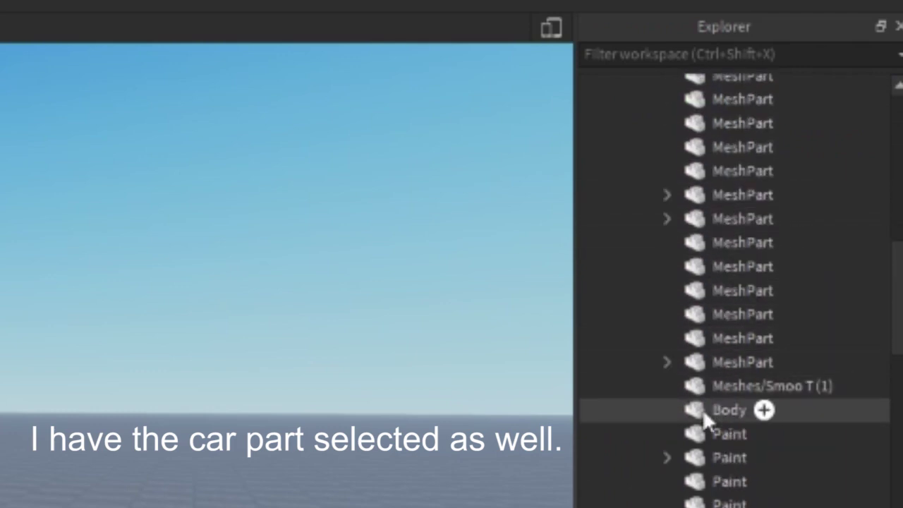
{"action": "left_click", "coordinate": [702, 409]}
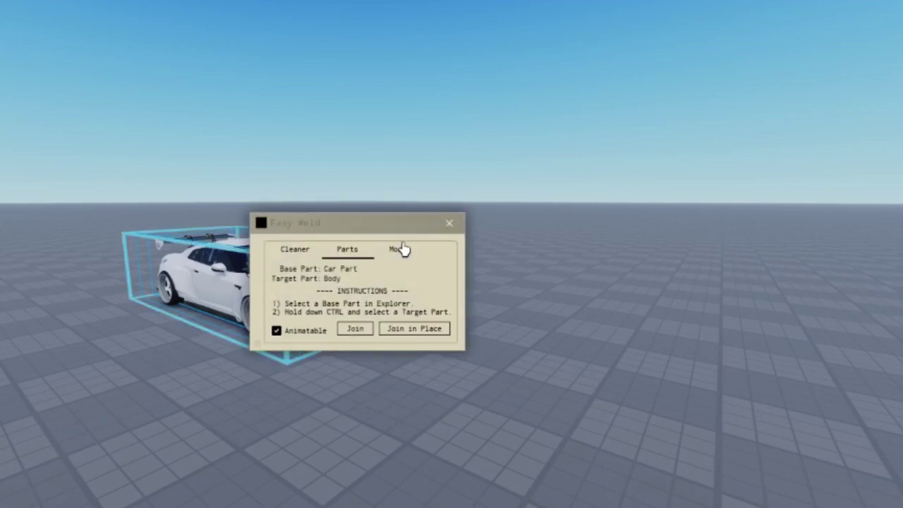
{"action": "left_click", "coordinate": [399, 249]}
{"action": "left_click", "coordinate": [356, 258]}
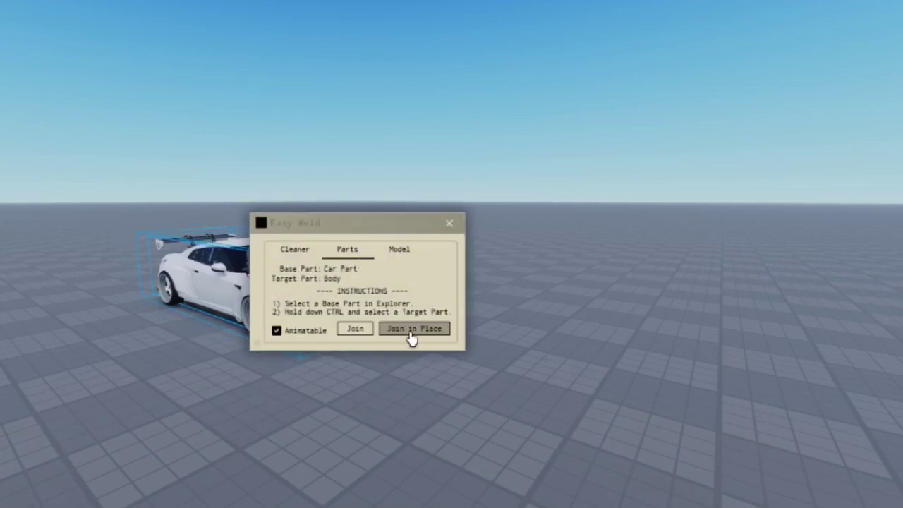
{"action": "left_click", "coordinate": [450, 226]}
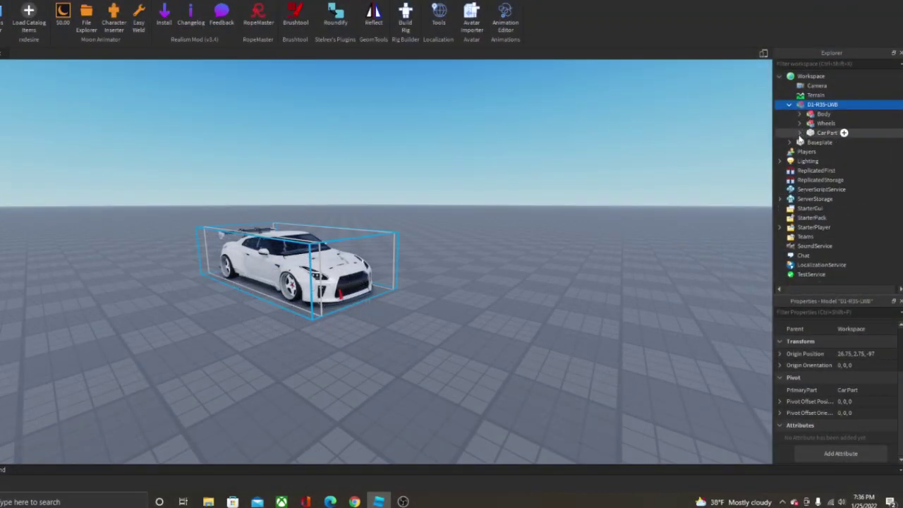
Step: Open a saved animation in Moon Animator and add the D1-R35-LWB rig to it
{"action": "left_click", "coordinate": [800, 114]}
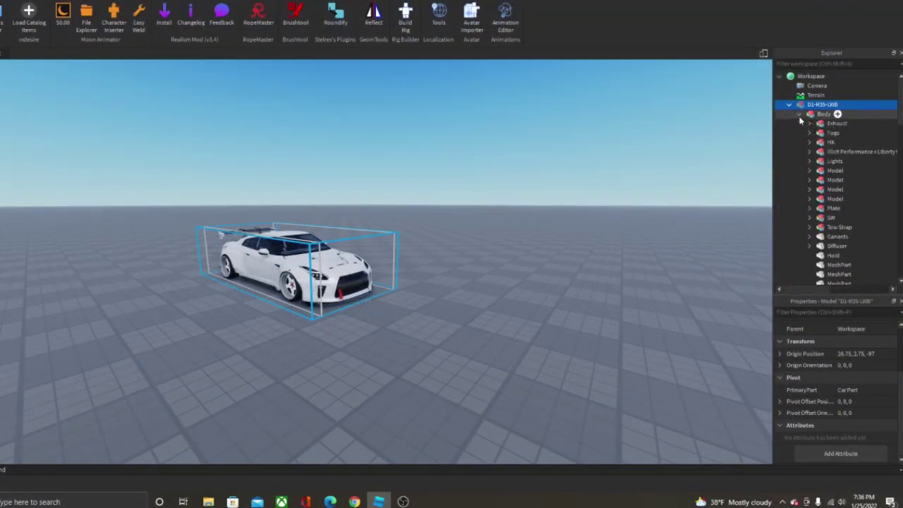
{"action": "left_click", "coordinate": [800, 114]}
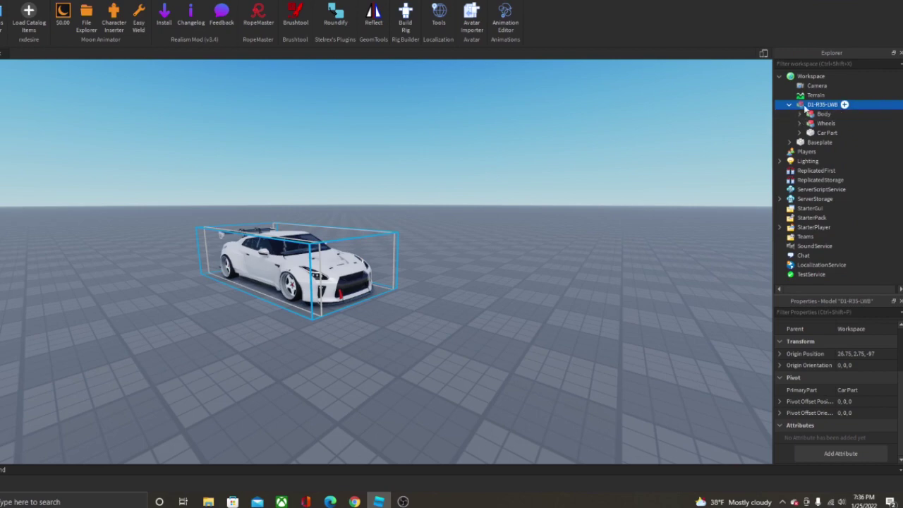
{"action": "left_click", "coordinate": [65, 22]}
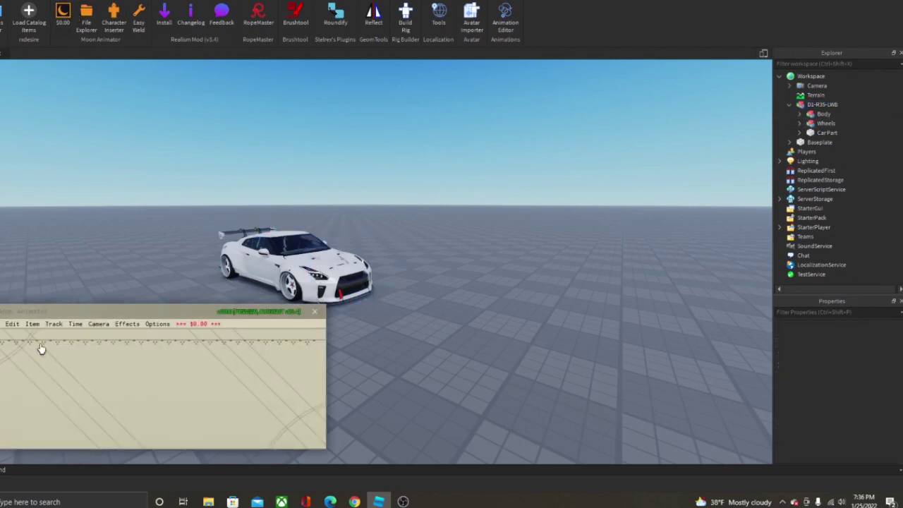
{"action": "left_click", "coordinate": [2, 322]}
{"action": "left_click", "coordinate": [1, 350]}
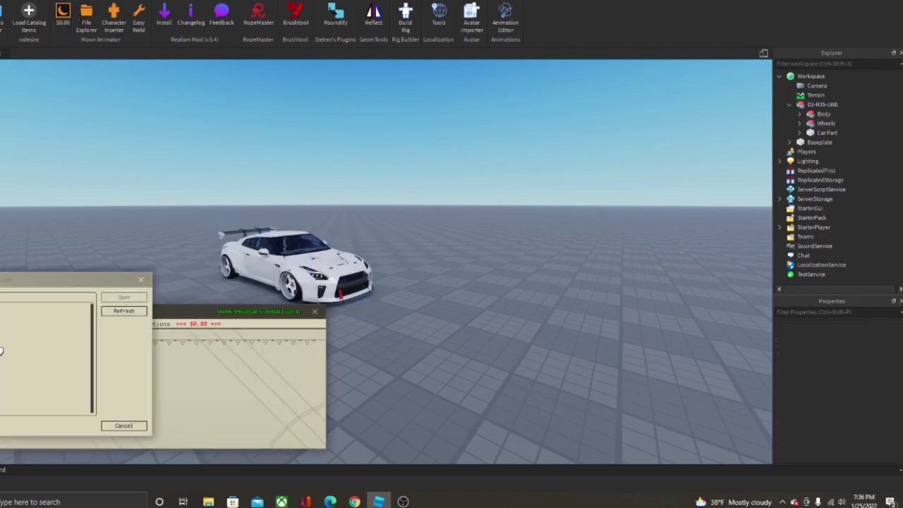
{"action": "left_click", "coordinate": [138, 300]}
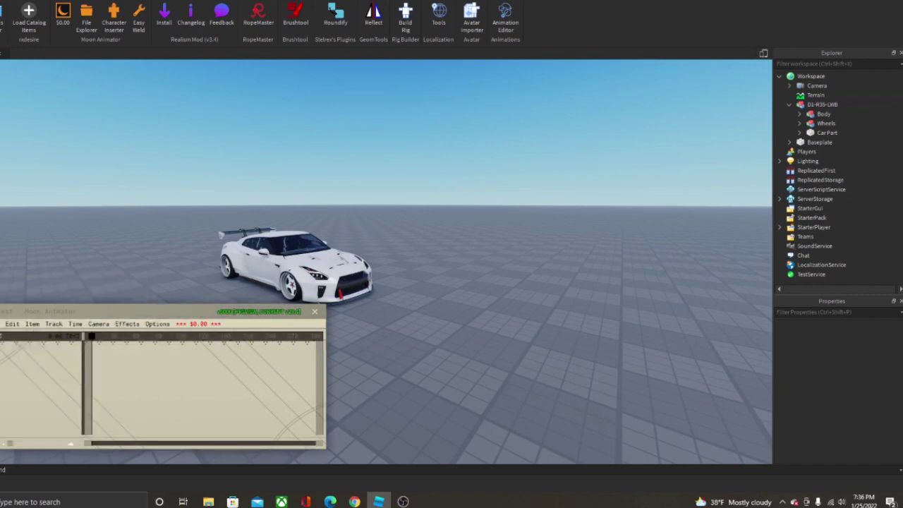
{"action": "left_click", "coordinate": [297, 262]}
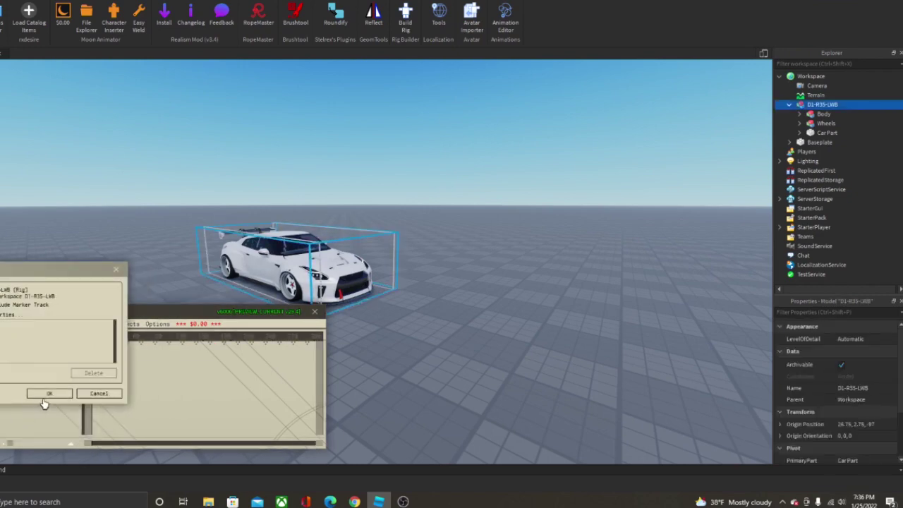
{"action": "left_click", "coordinate": [48, 392]}
Step: Test the weld by moving the car's Body piece backwards away from the car, and close Moon Animator
{"action": "left_click", "coordinate": [361, 280]}
{"action": "left_click_drag", "start_coordinate": [333, 278], "coordinate": [340, 322]}
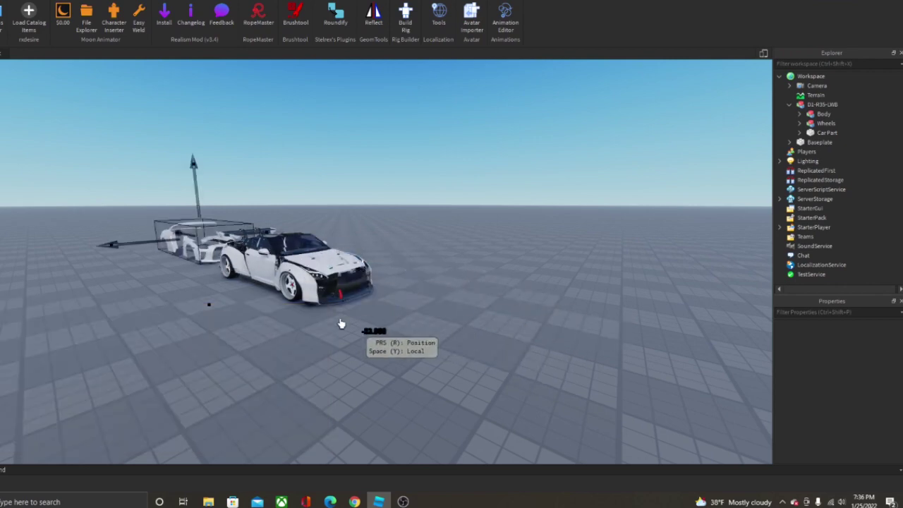
{"action": "left_click", "coordinate": [315, 312]}
{"action": "left_click", "coordinate": [313, 344]}
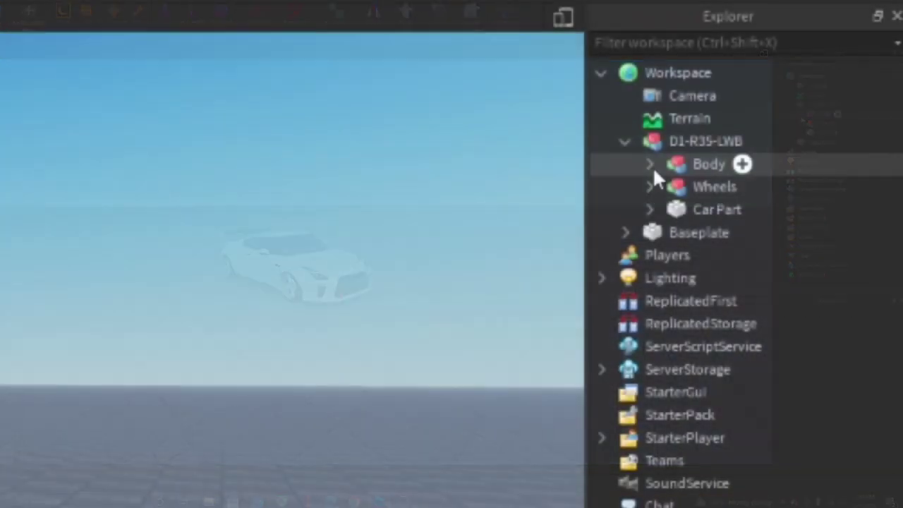
Step: Weld the whole Body model together with Easy Weld's model weld, using the Body mesh as base part
{"action": "left_click", "coordinate": [799, 114]}
{"action": "left_click", "coordinate": [689, 166]}
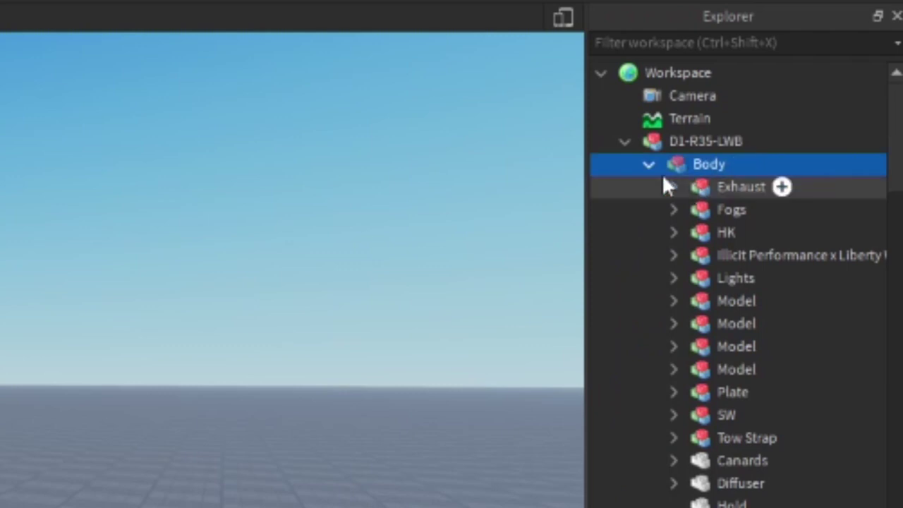
{"action": "scroll", "coordinate": [737, 224], "scroll_direction": "down", "scroll_amount": 4}
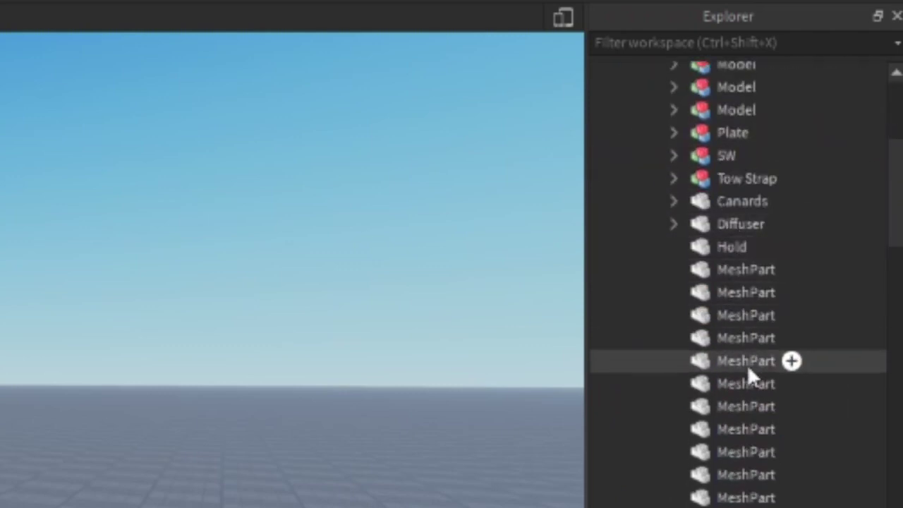
{"action": "scroll", "coordinate": [746, 364], "scroll_direction": "down", "scroll_amount": 8}
{"action": "left_click", "coordinate": [714, 392]}
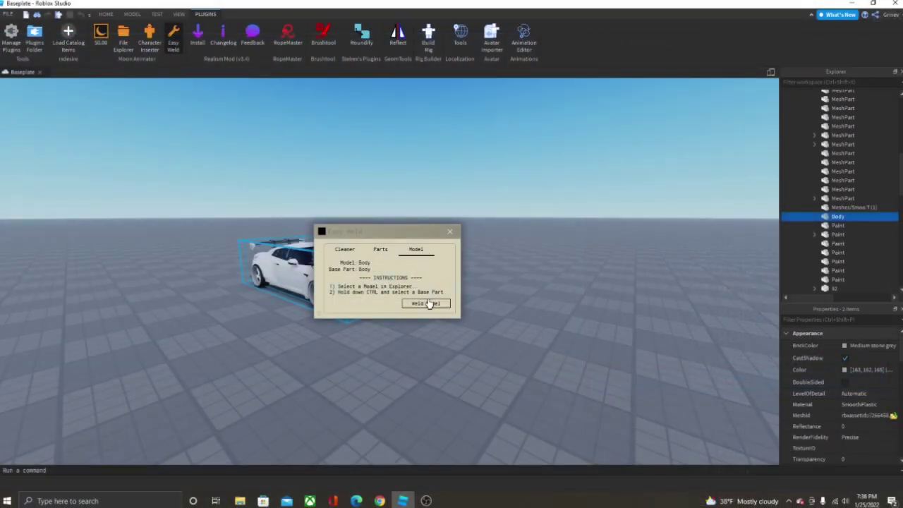
{"action": "left_click", "coordinate": [426, 304]}
{"action": "left_click", "coordinate": [449, 231]}
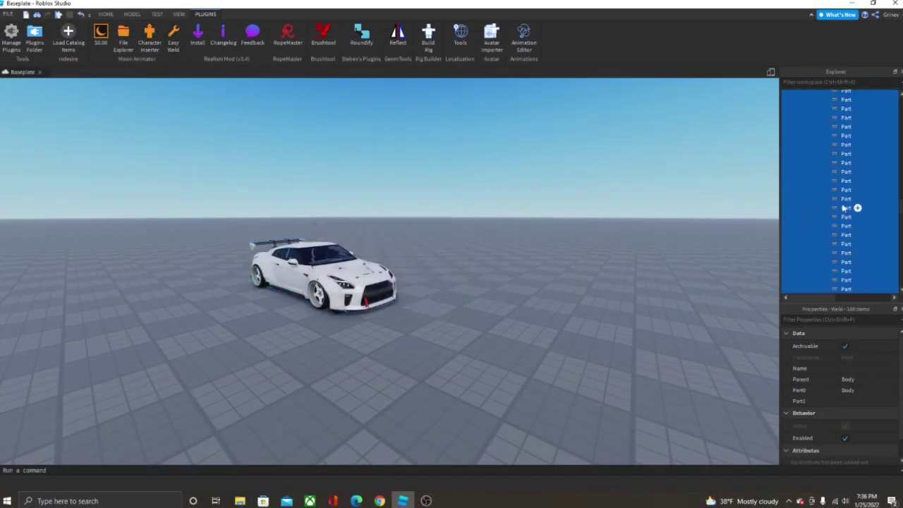
{"action": "scroll", "coordinate": [836, 197], "scroll_direction": "up", "scroll_amount": 15}
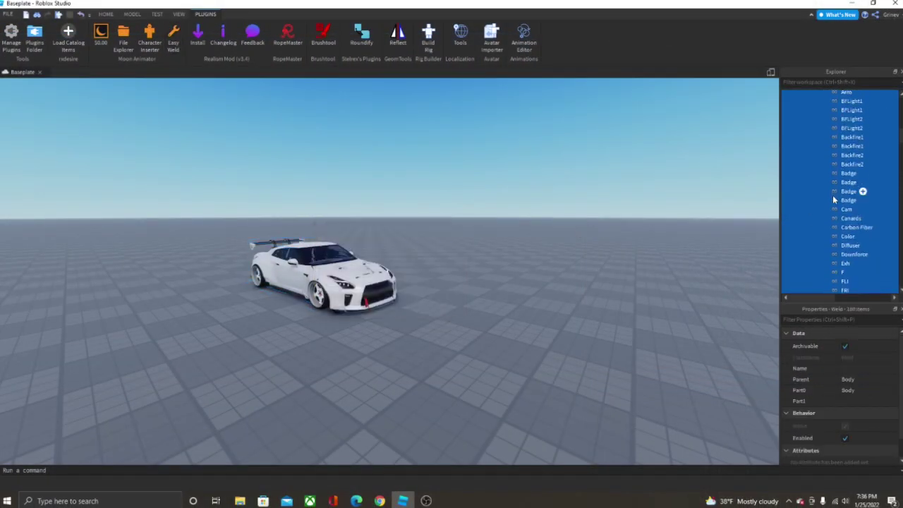
{"action": "left_click", "coordinate": [814, 253]}
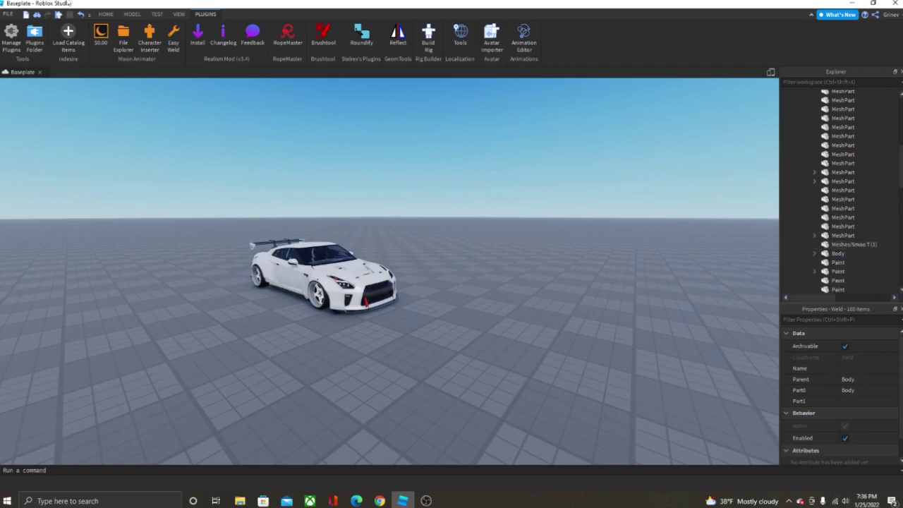
Step: Open the test animation in Moon Animator and add the D1-R35-LWB car to it with the Rig property
{"action": "left_click", "coordinate": [97, 35]}
{"action": "left_click", "coordinate": [29, 332]}
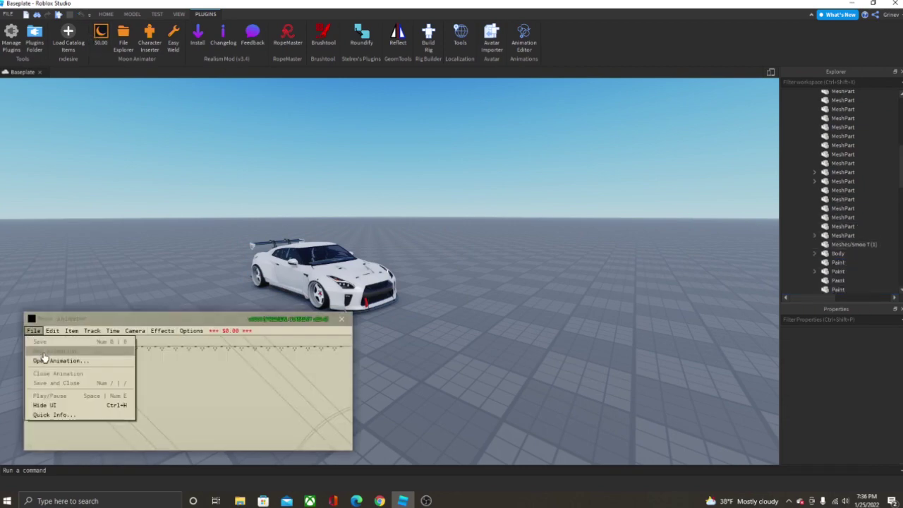
{"action": "left_click", "coordinate": [48, 346]}
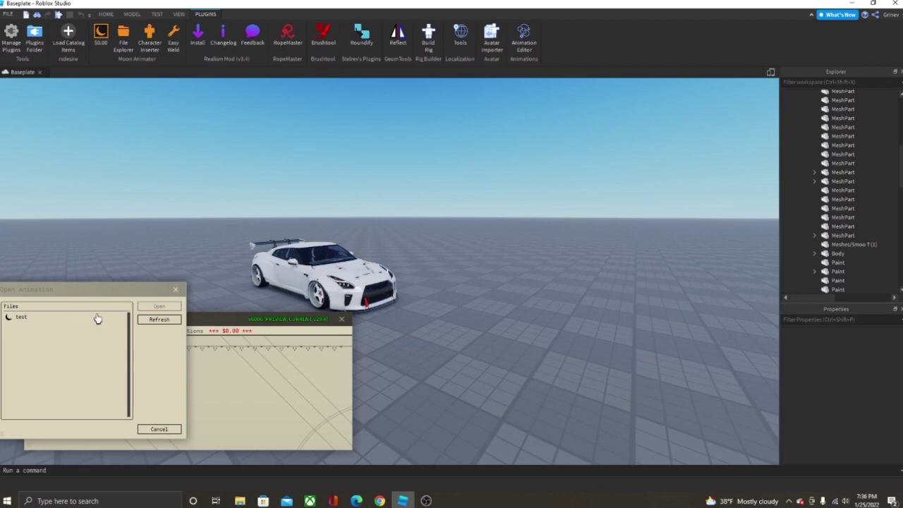
{"action": "left_click", "coordinate": [145, 308]}
{"action": "left_click", "coordinate": [30, 345]}
{"action": "left_click", "coordinate": [271, 282]}
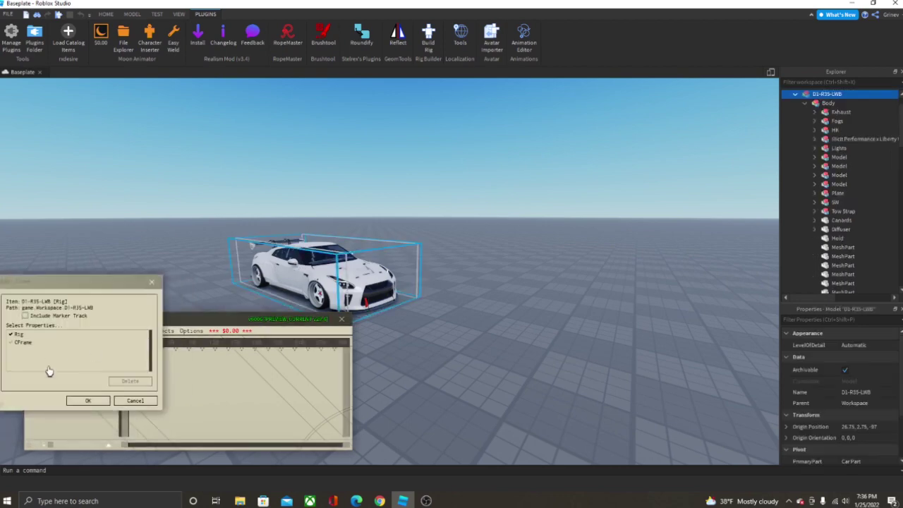
{"action": "left_click", "coordinate": [79, 401]}
Step: Test the model weld by moving the car's Body piece back and forth along its length, and close Moon Animator
{"action": "left_click", "coordinate": [74, 374]}
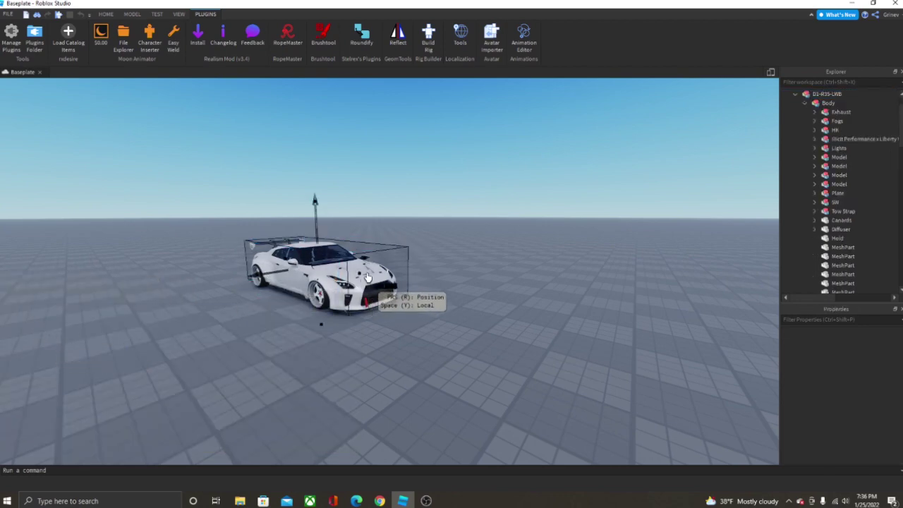
{"action": "left_click_drag", "start_coordinate": [359, 274], "coordinate": [478, 302]}
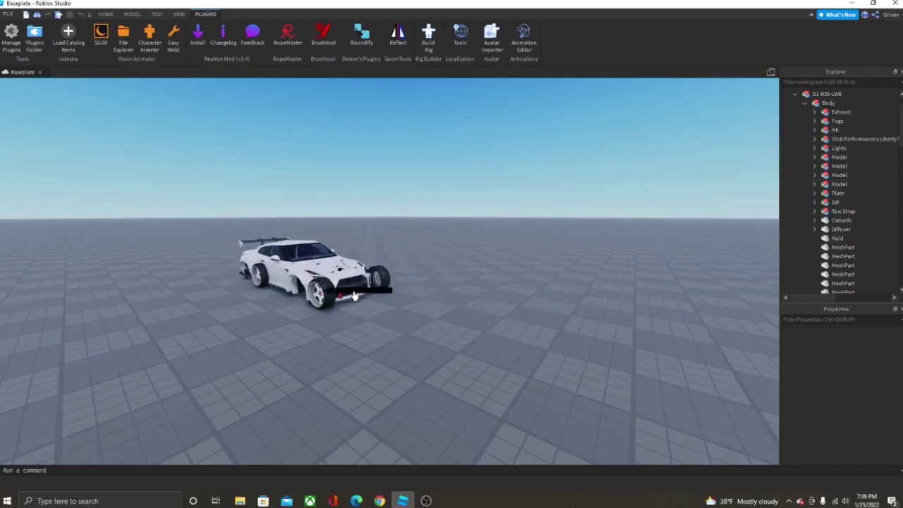
{"action": "left_click_drag", "start_coordinate": [355, 296], "coordinate": [383, 262]}
{"action": "scroll", "coordinate": [385, 269], "scroll_direction": "up", "scroll_amount": 5}
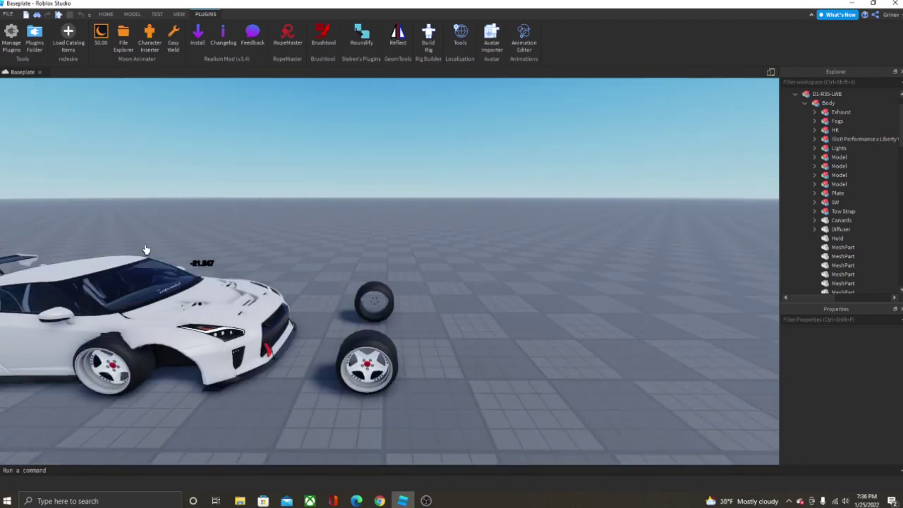
{"action": "left_click_drag", "start_coordinate": [146, 249], "coordinate": [430, 287]}
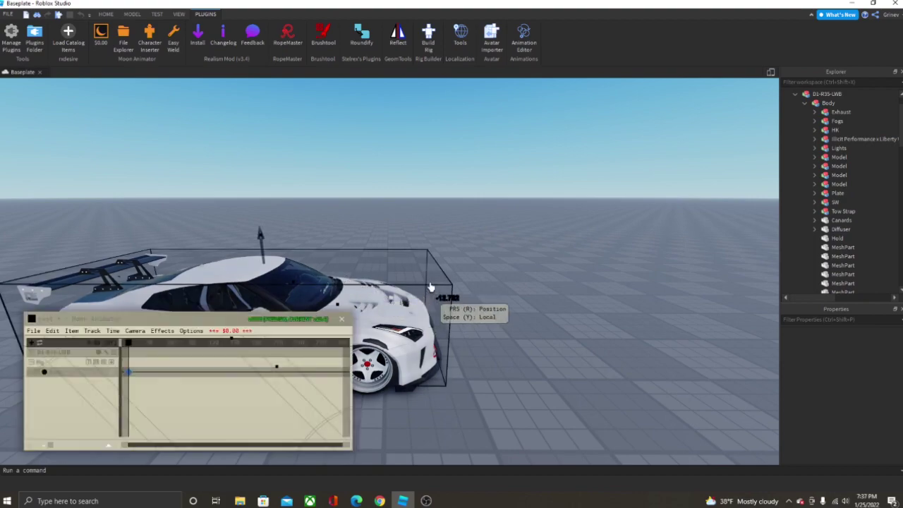
{"action": "left_click", "coordinate": [340, 320]}
{"action": "left_click", "coordinate": [338, 352]}
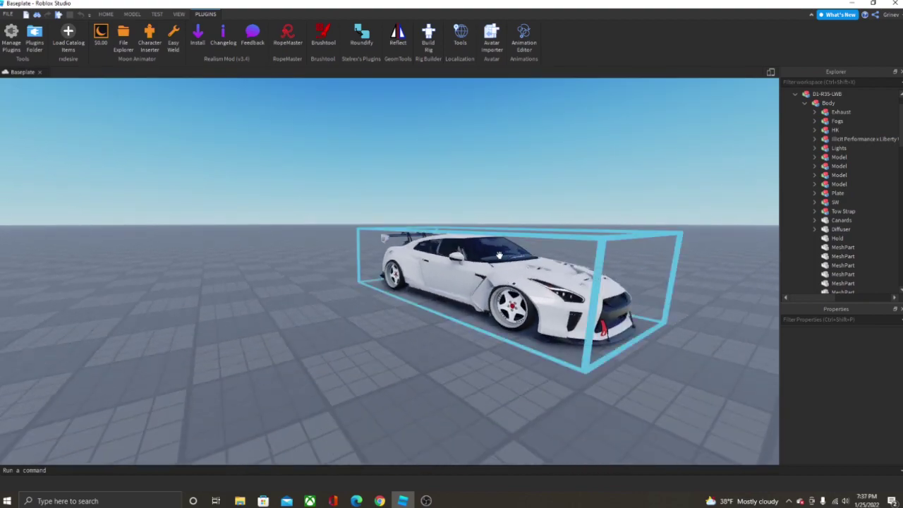
Step: Group each of the four wheel parts FL, FR, RL and RR in the Wheels model into its own model
{"action": "left_click", "coordinate": [806, 103]}
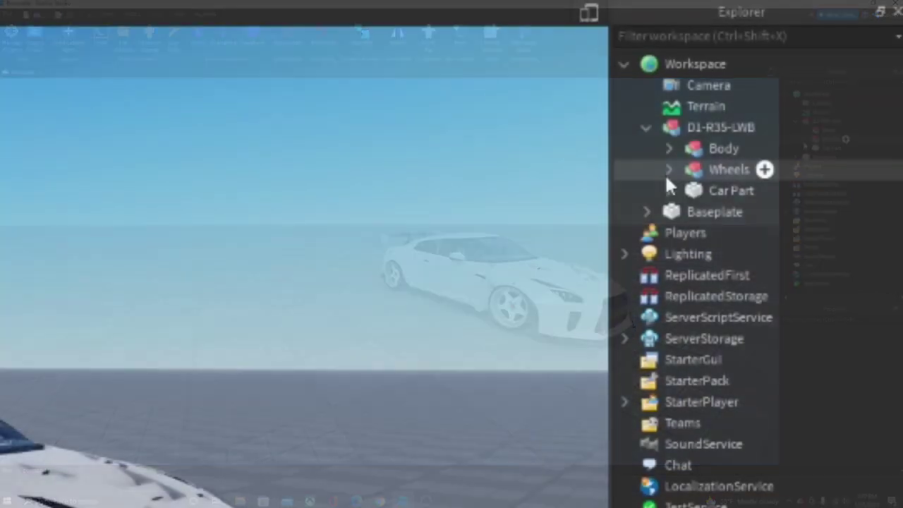
{"action": "left_click", "coordinate": [801, 140]}
{"action": "left_click", "coordinate": [821, 149]}
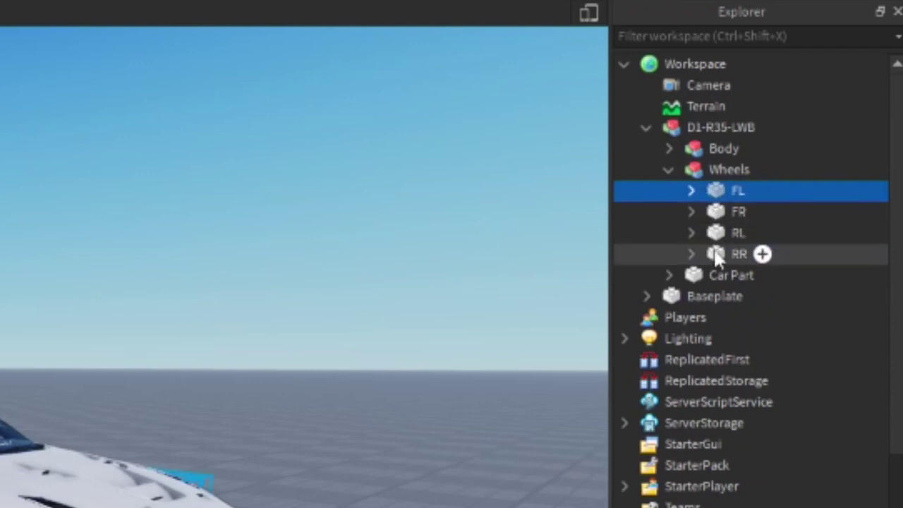
{"action": "right_click_drag", "start_coordinate": [430, 194], "coordinate": [433, 203]}
{"action": "right_click", "coordinate": [737, 191]}
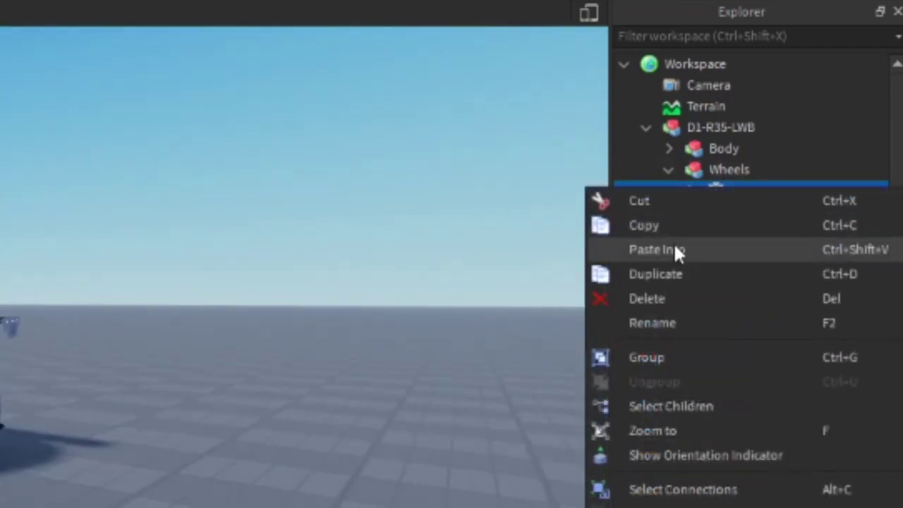
{"action": "left_click", "coordinate": [648, 358]}
{"action": "right_click", "coordinate": [728, 223]}
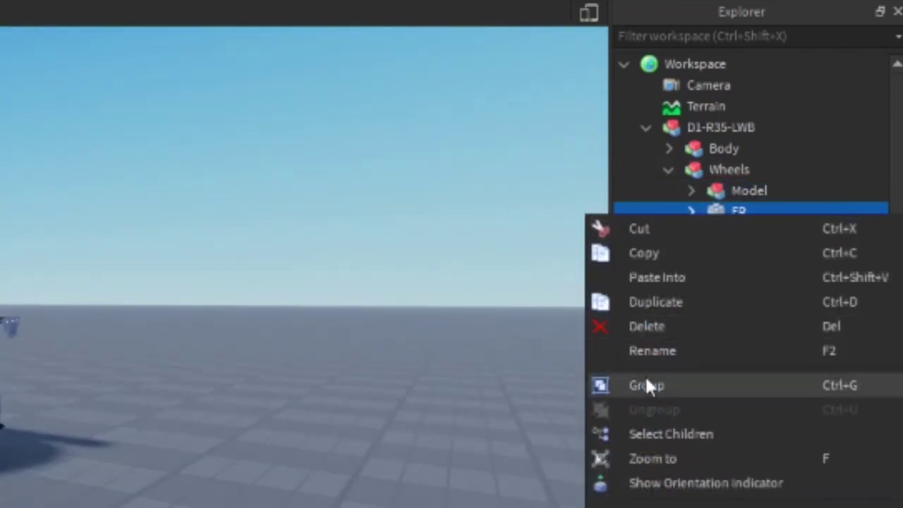
{"action": "left_click", "coordinate": [599, 382]}
{"action": "right_click", "coordinate": [723, 240]}
{"action": "left_click", "coordinate": [642, 408]}
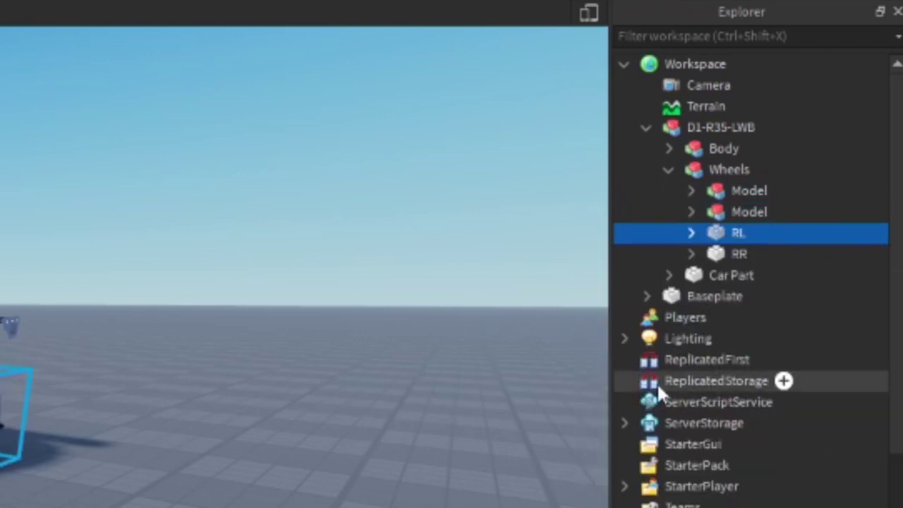
{"action": "right_click", "coordinate": [730, 256]}
{"action": "left_click", "coordinate": [647, 433]}
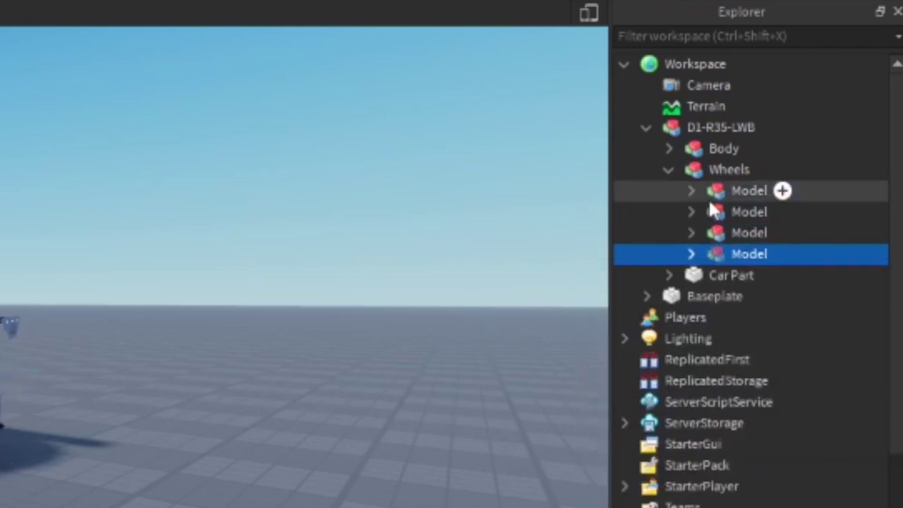
Step: Examine the contents of the four new wheel models, including what the FL and RR parts contain
{"action": "left_click", "coordinate": [691, 254]}
{"action": "left_click", "coordinate": [690, 232]}
{"action": "left_click", "coordinate": [690, 191]}
{"action": "left_click", "coordinate": [690, 231]}
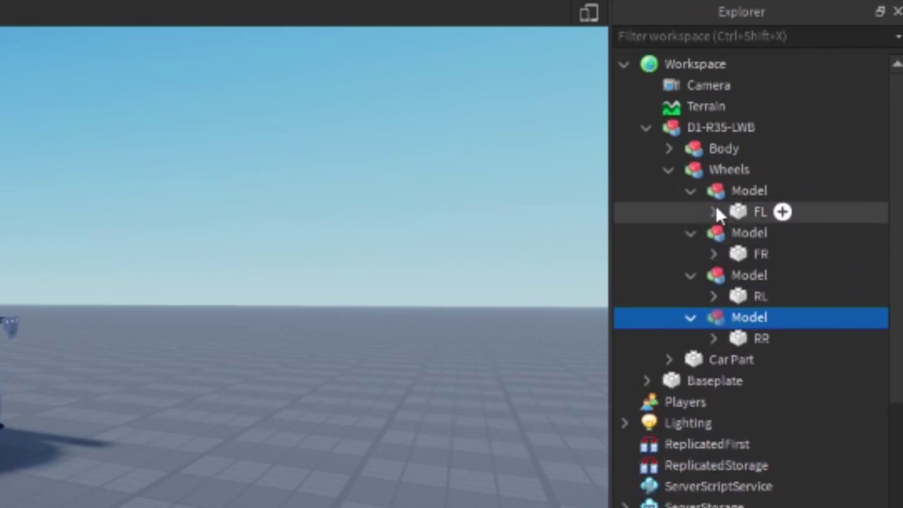
{"action": "left_click", "coordinate": [725, 195]}
{"action": "left_click", "coordinate": [713, 212]}
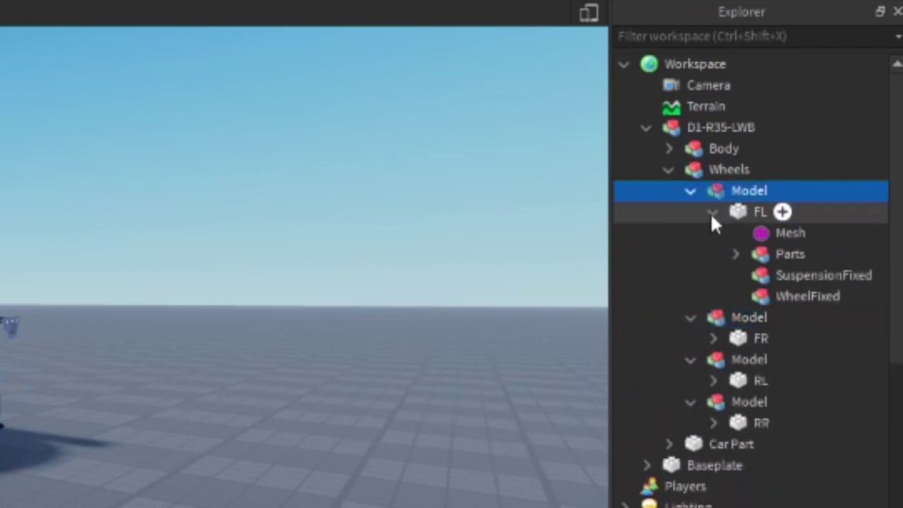
{"action": "left_click", "coordinate": [710, 214]}
{"action": "left_click", "coordinate": [713, 338]}
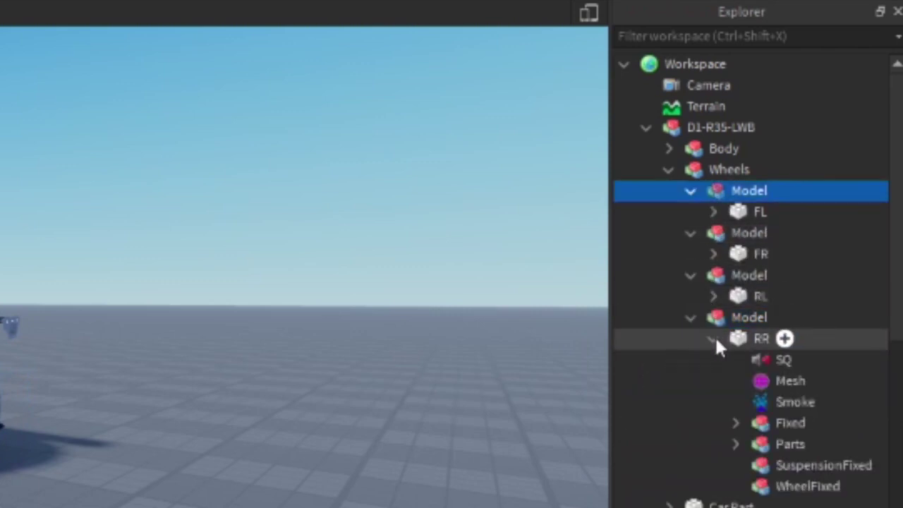
{"action": "left_click", "coordinate": [713, 339]}
Step: Join the FL wheel part to the Body mesh in place with Easy Weld, using Body as base part and keeping Animatable enabled
{"action": "left_click", "coordinate": [667, 148]}
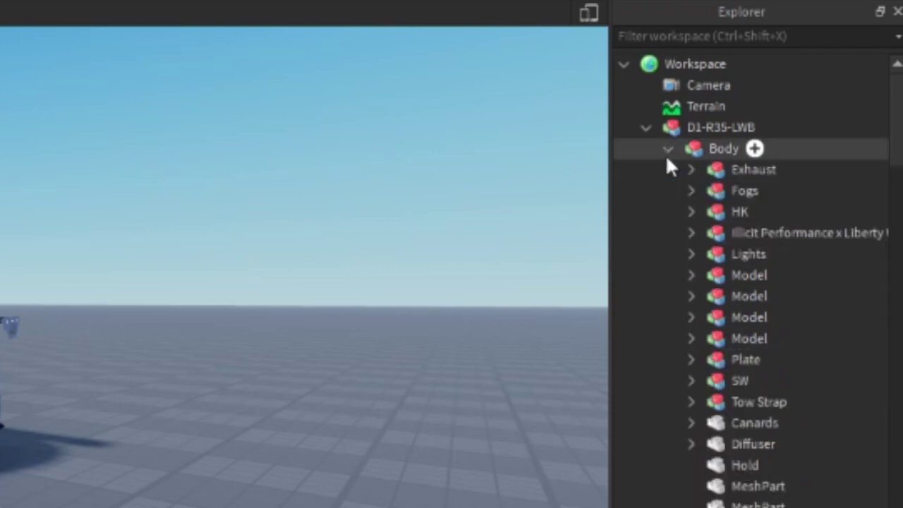
{"action": "scroll", "coordinate": [729, 459], "scroll_direction": "down", "scroll_amount": 6}
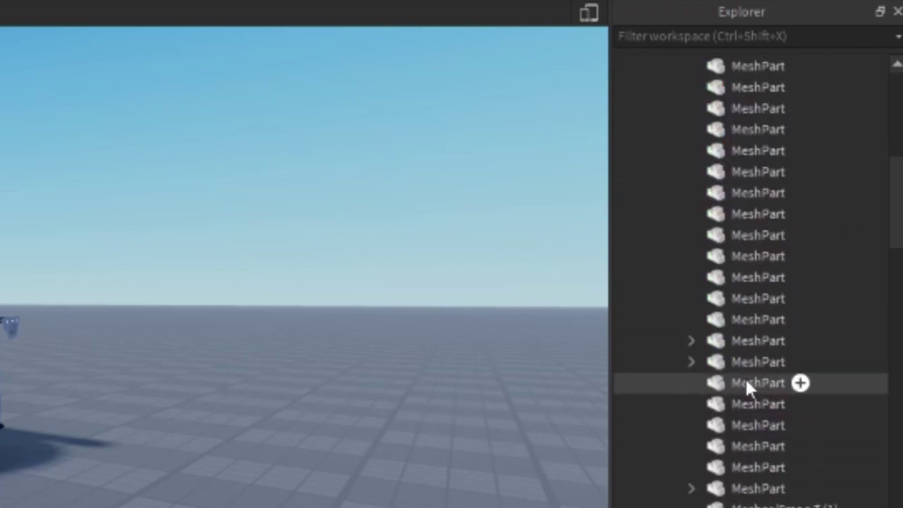
{"action": "scroll", "coordinate": [745, 381], "scroll_direction": "down", "scroll_amount": 3}
{"action": "left_click", "coordinate": [729, 351]}
{"action": "scroll", "coordinate": [730, 351], "scroll_direction": "up", "scroll_amount": 10}
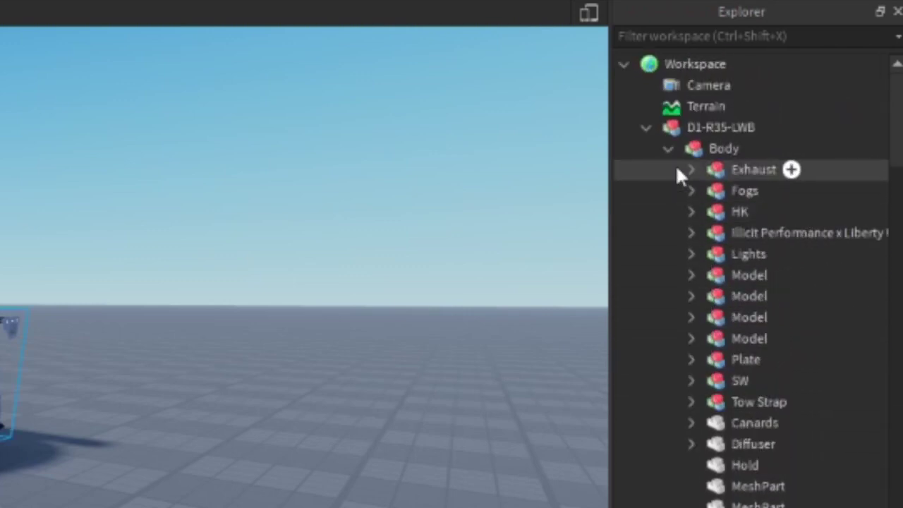
{"action": "left_click", "coordinate": [668, 149]}
{"action": "left_click", "coordinate": [756, 211]}
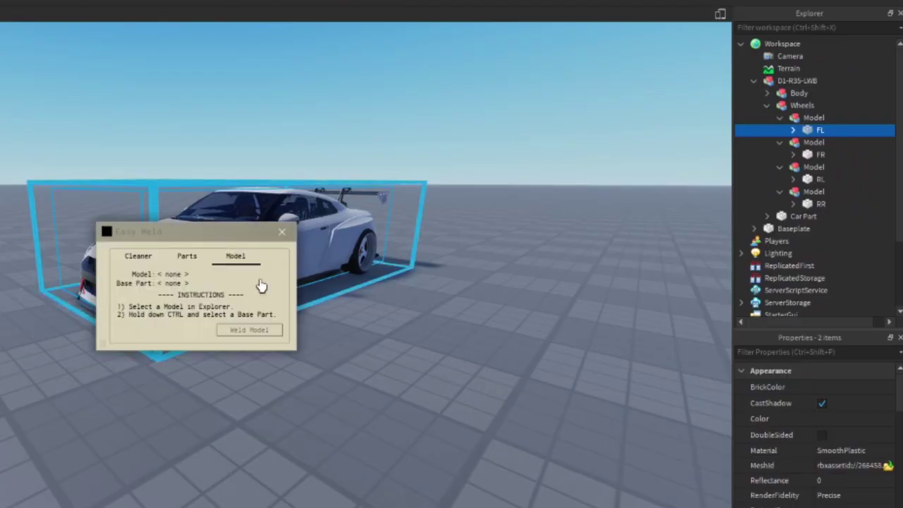
{"action": "left_click", "coordinate": [187, 256]}
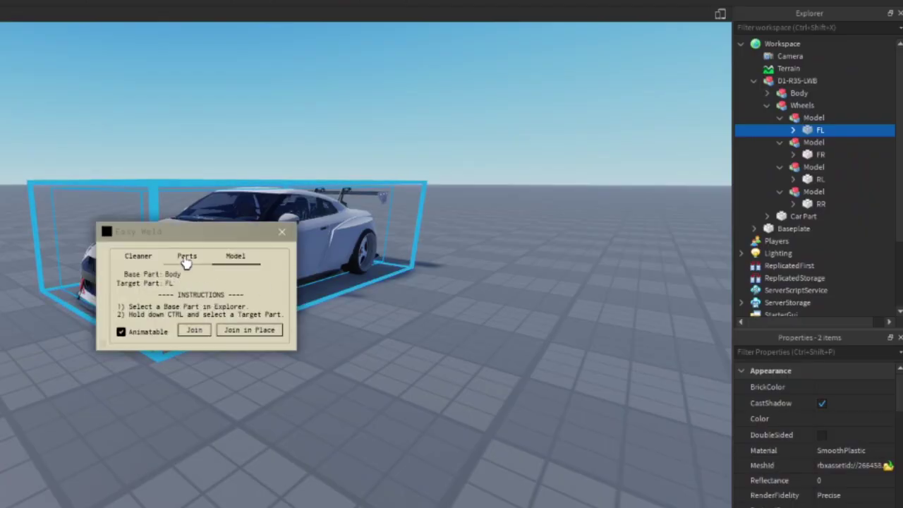
{"action": "left_click", "coordinate": [251, 330]}
{"action": "left_click", "coordinate": [282, 232]}
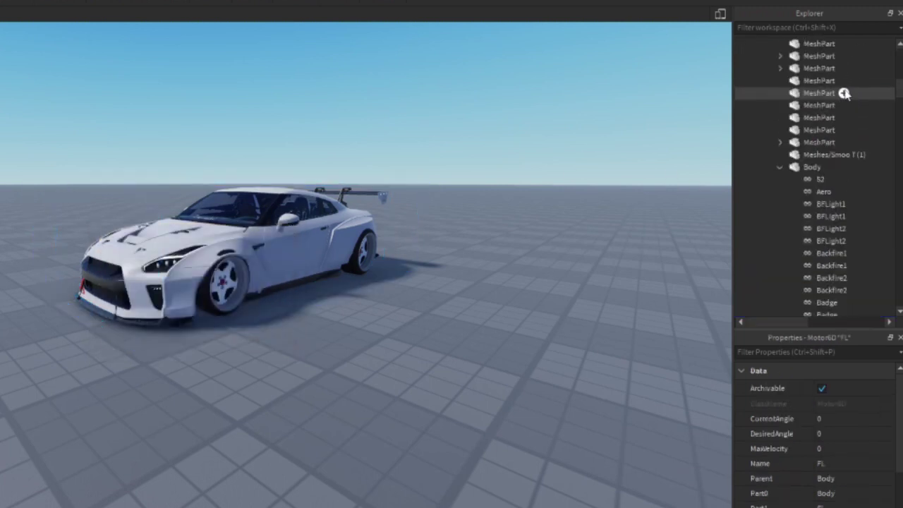
Step: Join the FR wheel part in place to the Body mesh with Easy Weld, with Body as base part and Animatable enabled
{"action": "scroll", "coordinate": [840, 102], "scroll_direction": "up", "scroll_amount": 6}
{"action": "scroll", "coordinate": [805, 146], "scroll_direction": "down", "scroll_amount": 4}
{"action": "left_click", "coordinate": [793, 237]}
{"action": "left_click", "coordinate": [780, 238]}
{"action": "scroll", "coordinate": [818, 235], "scroll_direction": "down", "scroll_amount": 5}
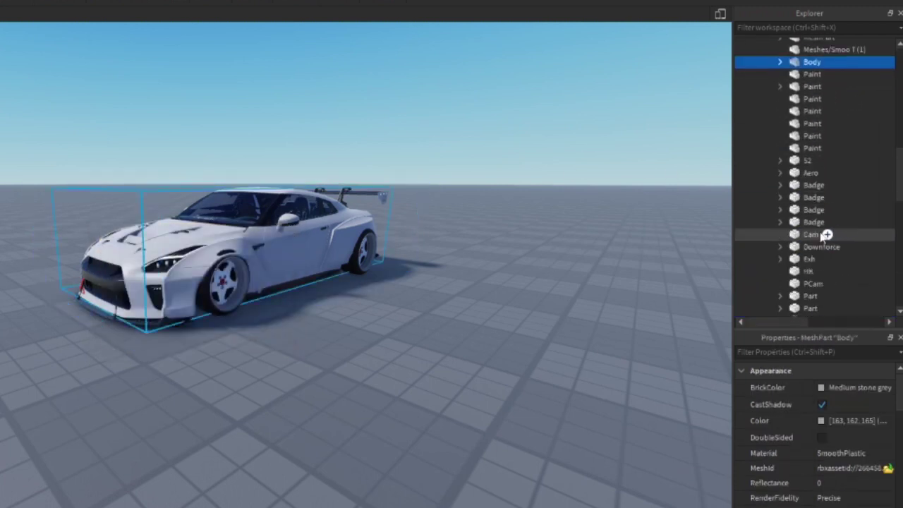
{"action": "scroll", "coordinate": [827, 235], "scroll_direction": "down", "scroll_amount": 10}
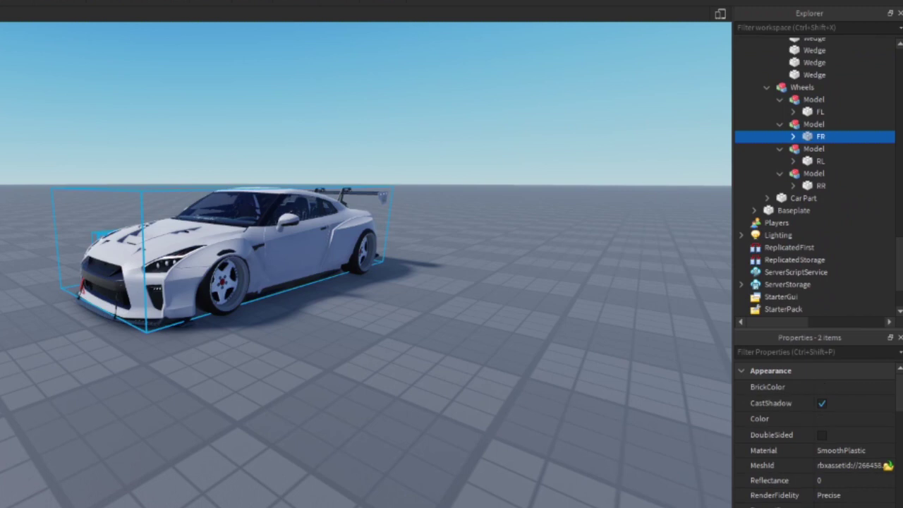
{"action": "left_click", "coordinate": [249, 329]}
Step: Join the RL wheel part in place to the Body mesh with Easy Weld, with Body as base part and Animatable enabled
{"action": "scroll", "coordinate": [832, 105], "scroll_direction": "up", "scroll_amount": 10}
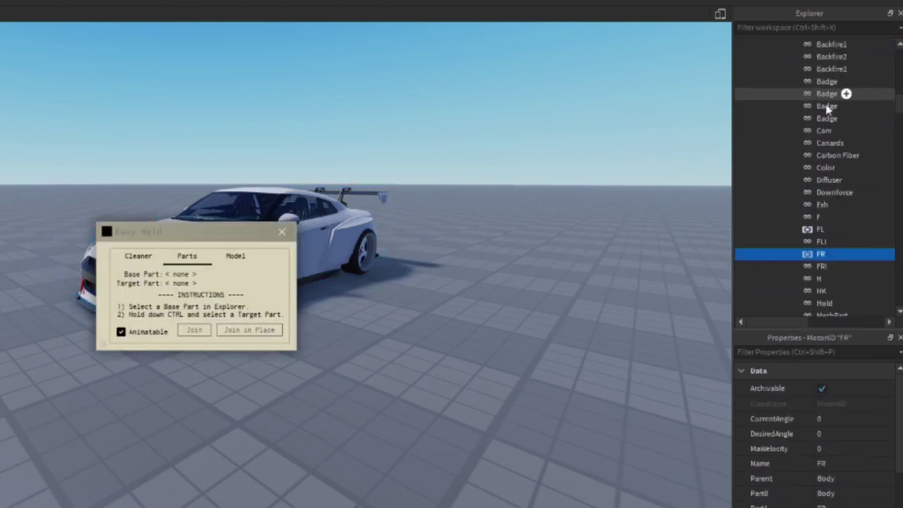
{"action": "left_click", "coordinate": [800, 158]}
{"action": "scroll", "coordinate": [804, 166], "scroll_direction": "down", "scroll_amount": 10}
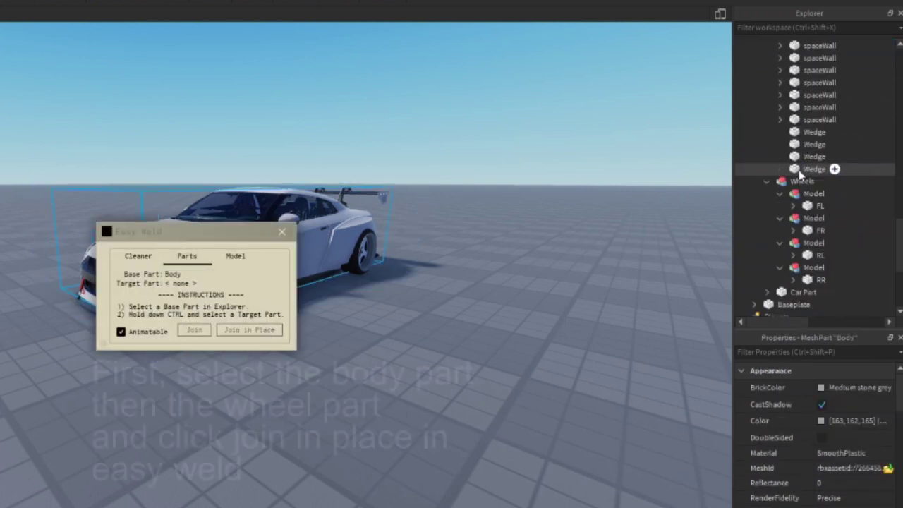
{"action": "left_click", "coordinate": [820, 149]}
{"action": "scroll", "coordinate": [846, 109], "scroll_direction": "up", "scroll_amount": 10}
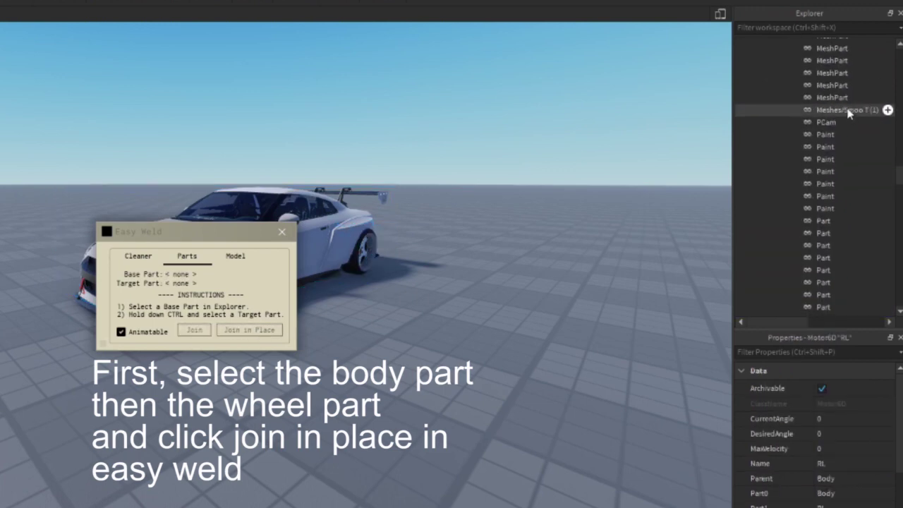
{"action": "scroll", "coordinate": [814, 104], "scroll_direction": "up", "scroll_amount": 10}
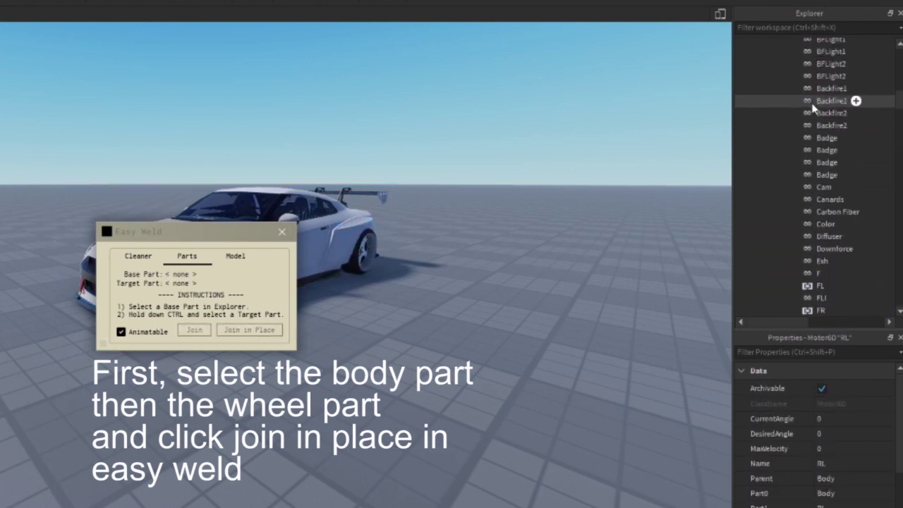
Step: Join the RR wheel part in place to the Body mesh with Easy Weld, with Body as base part and Animatable enabled
{"action": "left_click", "coordinate": [769, 143]}
{"action": "scroll", "coordinate": [806, 149], "scroll_direction": "down", "scroll_amount": 10}
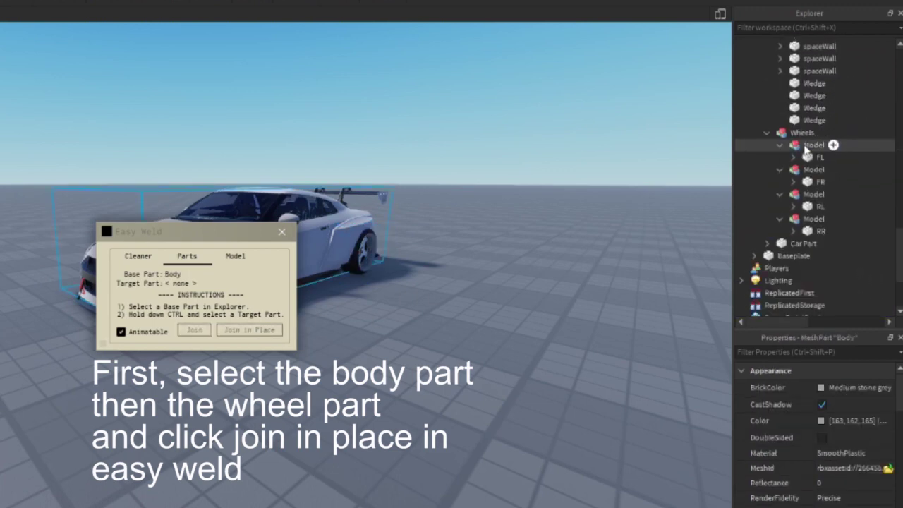
{"action": "left_click", "coordinate": [818, 113], "text": "ctrl"}
{"action": "left_click", "coordinate": [232, 331]}
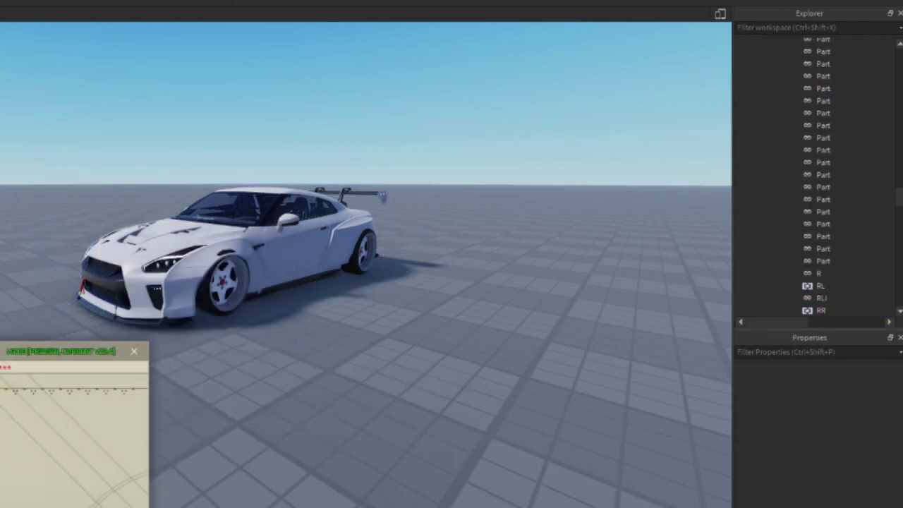
Step: Try the car in Moon Animator by opening the saved animation and adding D1-R35-LWB with the Rig property, and close the animator
{"action": "left_click", "coordinate": [56, 353]}
{"action": "left_click", "coordinate": [117, 316]}
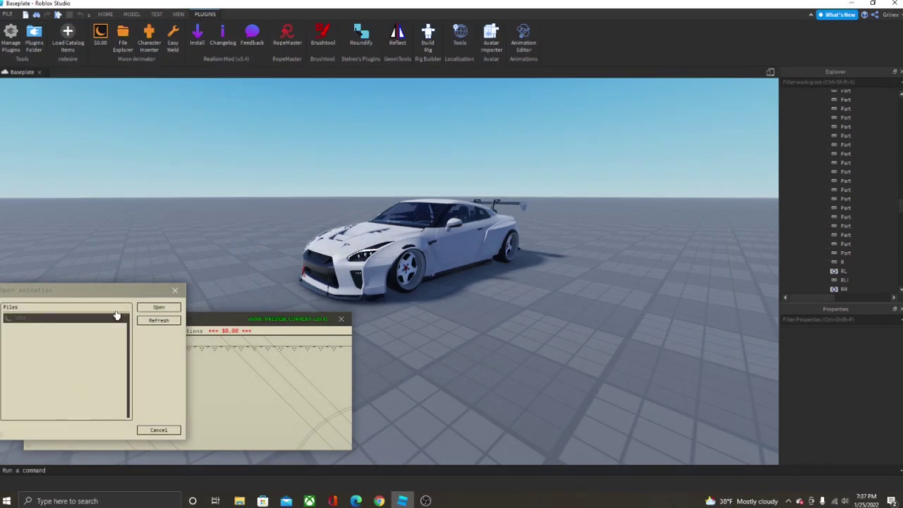
{"action": "left_click", "coordinate": [149, 308]}
{"action": "left_click", "coordinate": [37, 344]}
{"action": "left_click", "coordinate": [310, 271]}
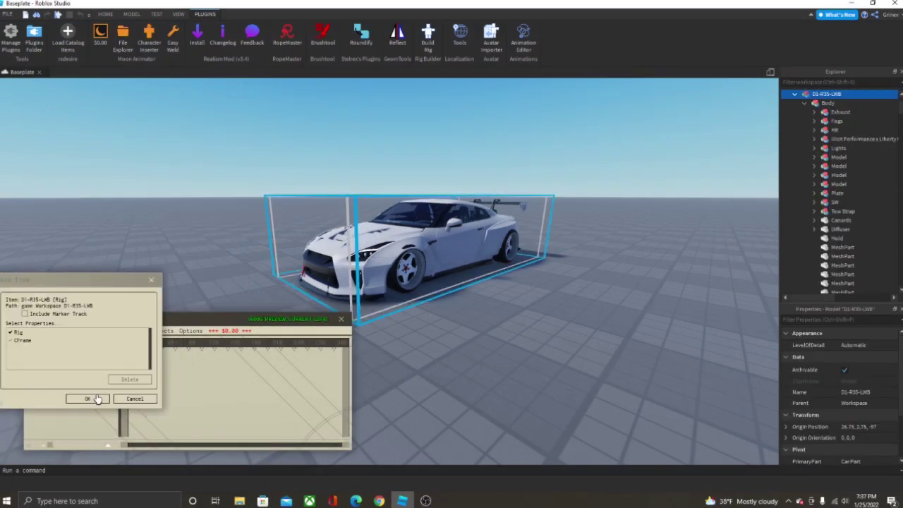
{"action": "left_click", "coordinate": [87, 399]}
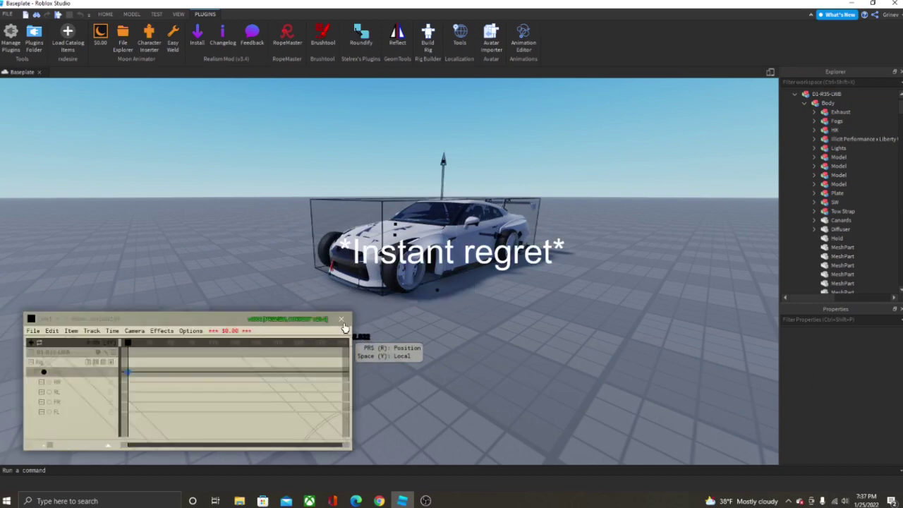
{"action": "left_click", "coordinate": [341, 319]}
{"action": "left_click", "coordinate": [353, 347]}
Step: Weld the front-left wheel model with Easy Weld's Model mode, using its FL part as base part
{"action": "scroll", "coordinate": [850, 172], "scroll_direction": "down", "scroll_amount": 5}
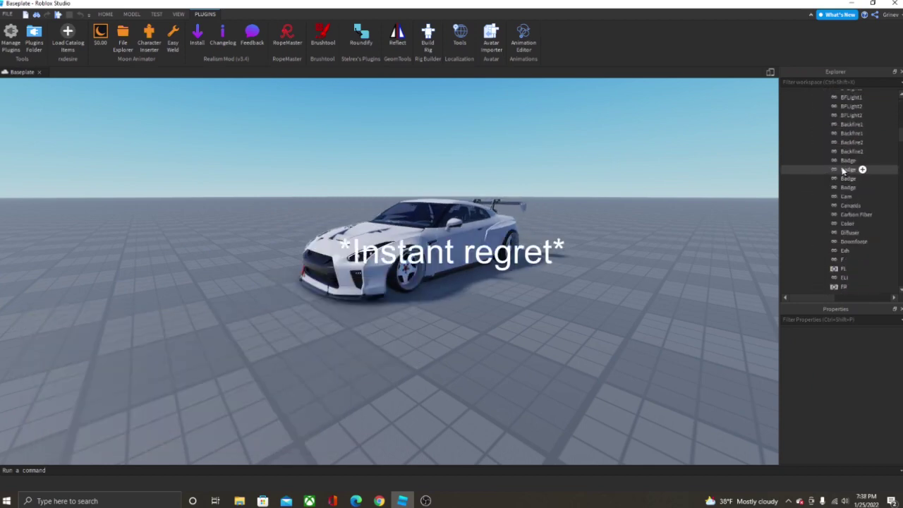
{"action": "scroll", "coordinate": [842, 170], "scroll_direction": "up", "scroll_amount": 2}
{"action": "scroll", "coordinate": [842, 168], "scroll_direction": "down", "scroll_amount": 3}
{"action": "scroll", "coordinate": [834, 166], "scroll_direction": "up", "scroll_amount": 8}
{"action": "left_click", "coordinate": [812, 241]}
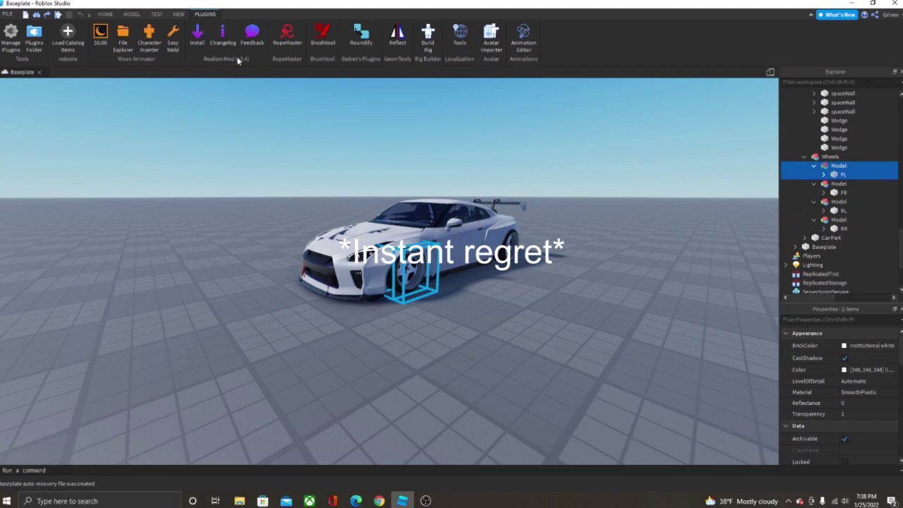
{"action": "left_click", "coordinate": [360, 182]}
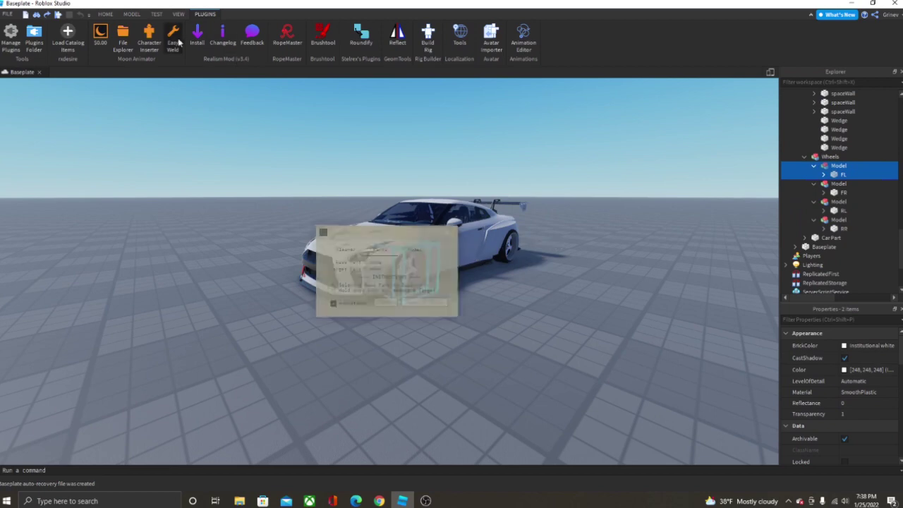
{"action": "left_click", "coordinate": [430, 304]}
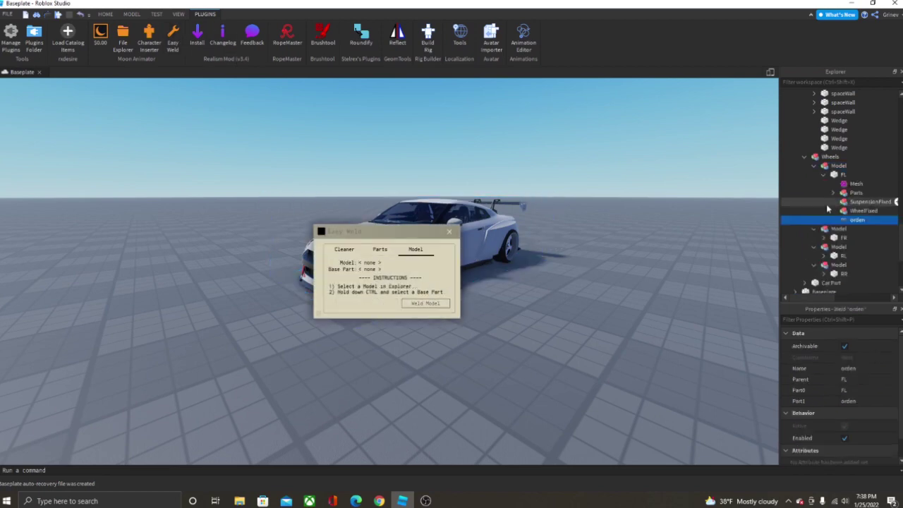
{"action": "left_click", "coordinate": [823, 174]}
Step: Weld the front-right wheel model with Easy Weld's Model mode, using its FR part as base part
{"action": "left_click", "coordinate": [839, 184]}
{"action": "left_click", "coordinate": [843, 192], "text": "ctrl"}
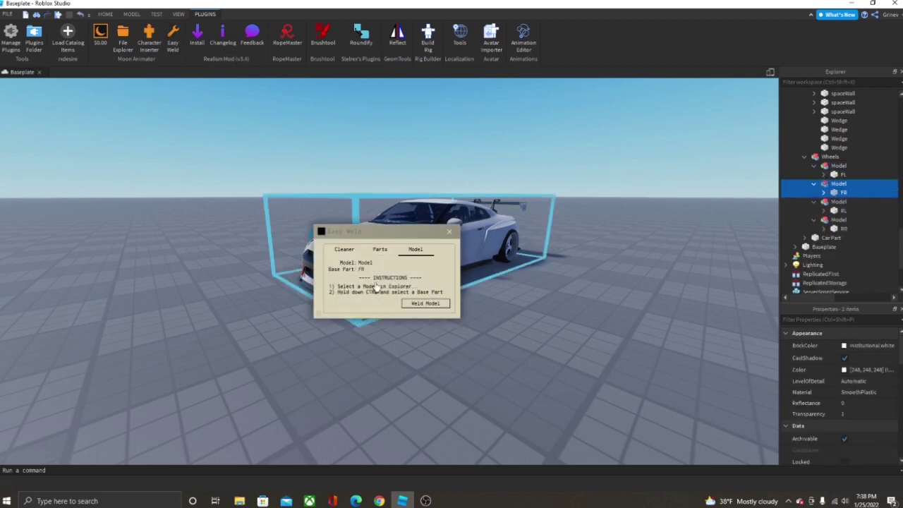
{"action": "left_click", "coordinate": [421, 304]}
{"action": "left_click", "coordinate": [823, 194]}
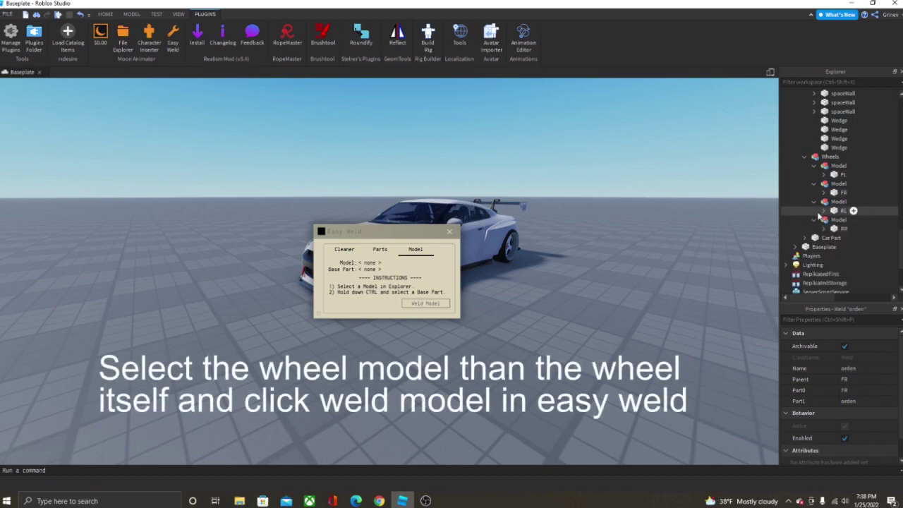
Step: Weld the rear-left wheel model with Easy Weld's Model mode, using its RL part as base part
{"action": "left_click", "coordinate": [841, 210], "text": "ctrl"}
{"action": "left_click", "coordinate": [425, 303]}
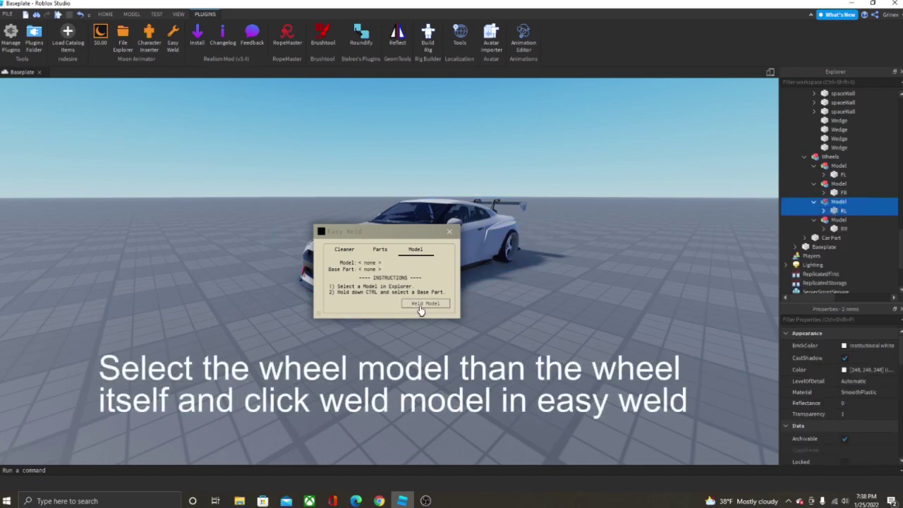
{"action": "left_click", "coordinate": [825, 210]}
Step: Weld the rear-right wheel model to its RR base part with Easy Weld's Model mode, and close Easy Weld
{"action": "left_click", "coordinate": [839, 220]}
{"action": "left_click", "coordinate": [844, 229], "text": "ctrl"}
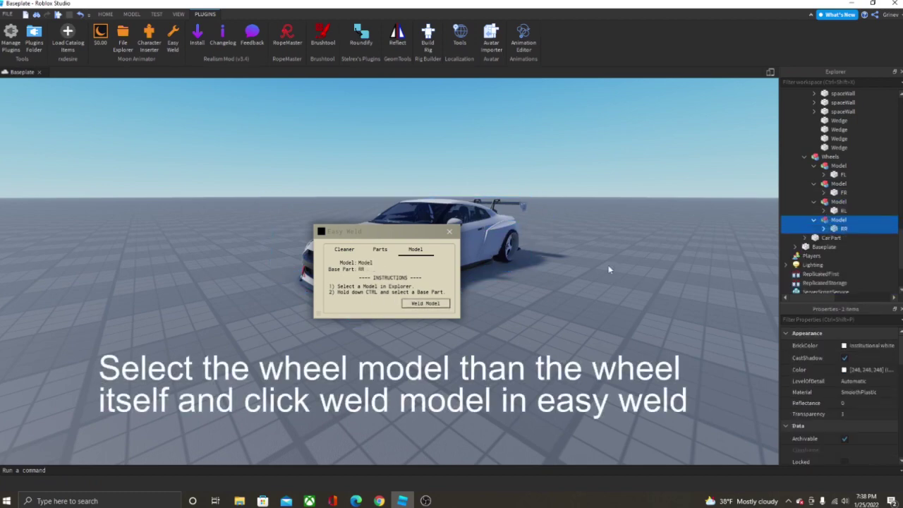
{"action": "left_click", "coordinate": [425, 304]}
{"action": "left_click", "coordinate": [823, 218]}
{"action": "scroll", "coordinate": [823, 214], "scroll_direction": "up", "scroll_amount": 15}
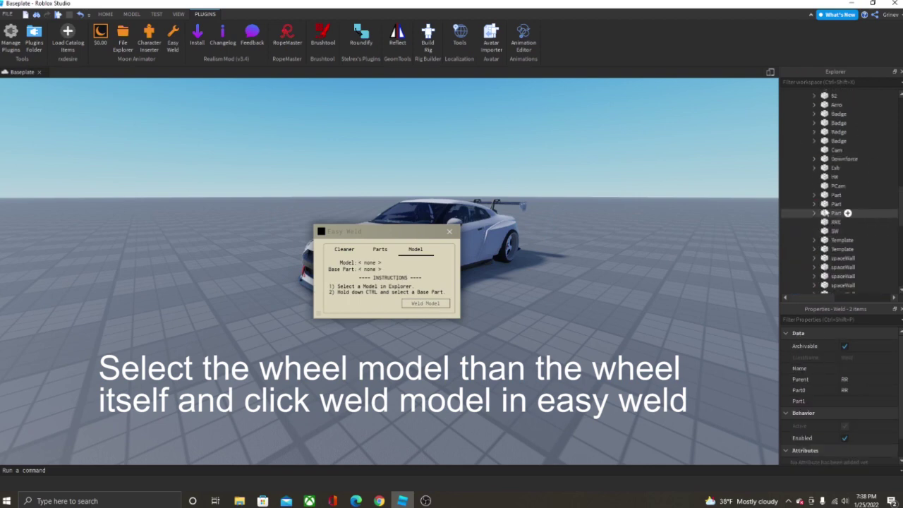
{"action": "left_click", "coordinate": [449, 232]}
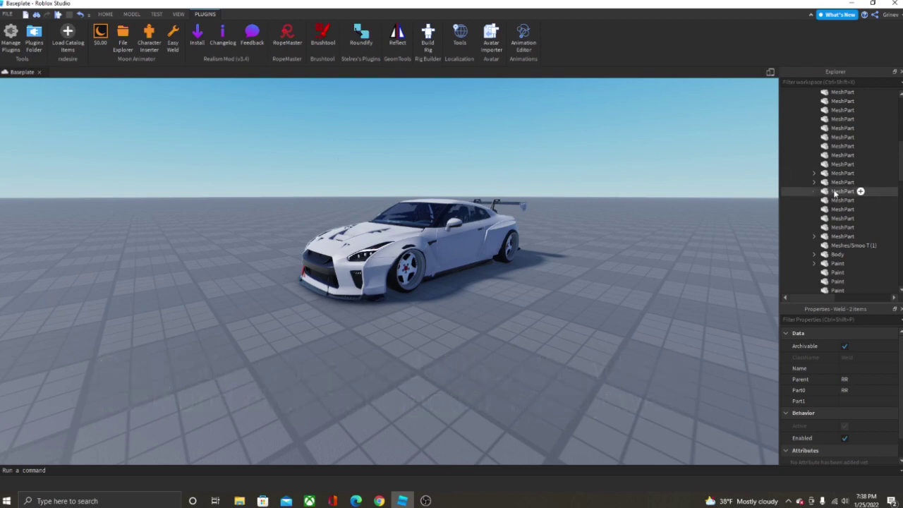
{"action": "scroll", "coordinate": [837, 189], "scroll_direction": "up", "scroll_amount": 3}
{"action": "scroll", "coordinate": [833, 197], "scroll_direction": "down", "scroll_amount": 6}
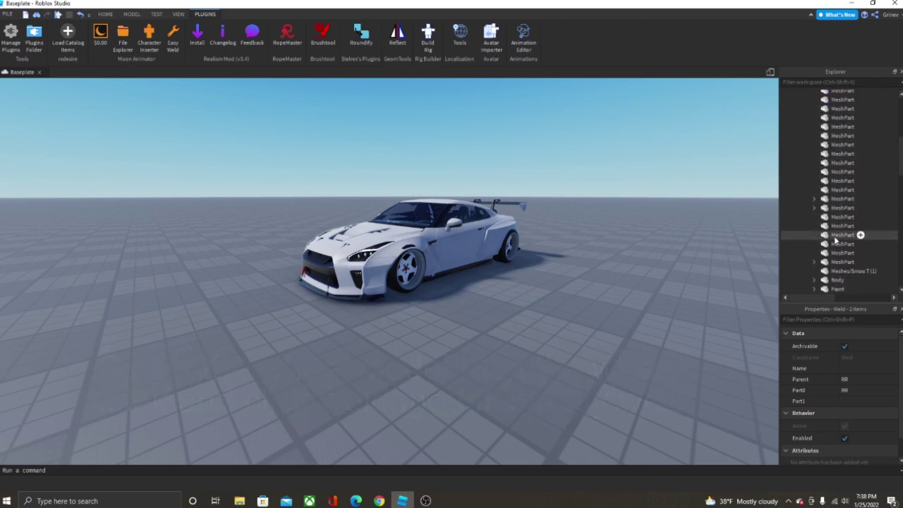
{"action": "left_click", "coordinate": [836, 203]}
{"action": "scroll", "coordinate": [831, 210], "scroll_direction": "down", "scroll_amount": 5}
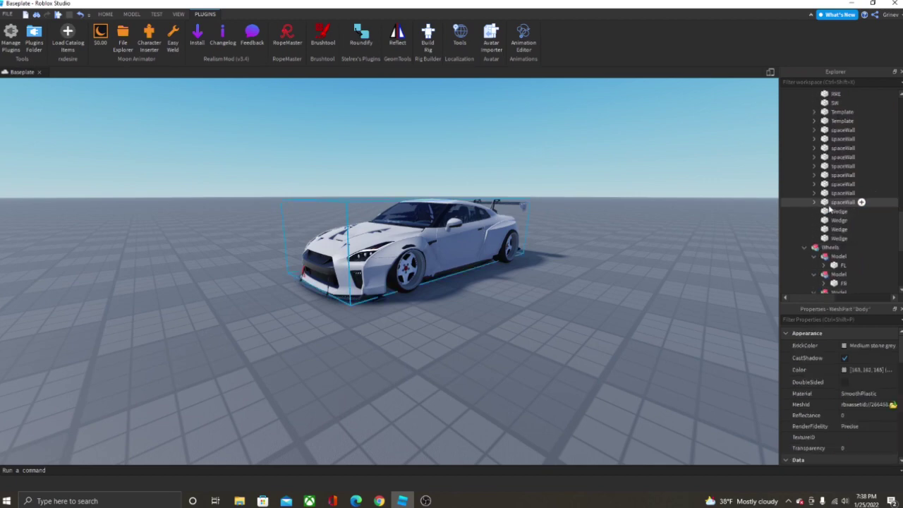
Step: Open the saved animation in Moon Animator and add the D1-R35-LWB model as an item with the Rig property
{"action": "left_click", "coordinate": [102, 37]}
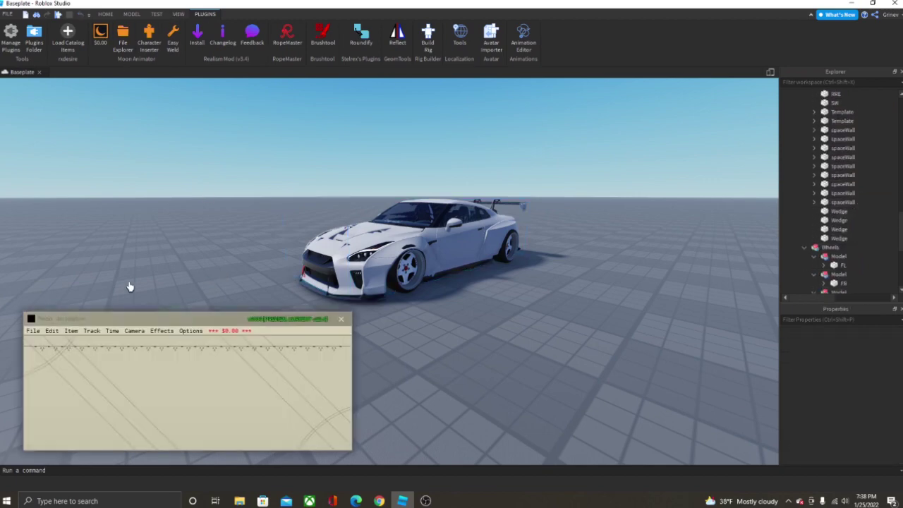
{"action": "left_click", "coordinate": [33, 330]}
{"action": "left_click", "coordinate": [60, 361]}
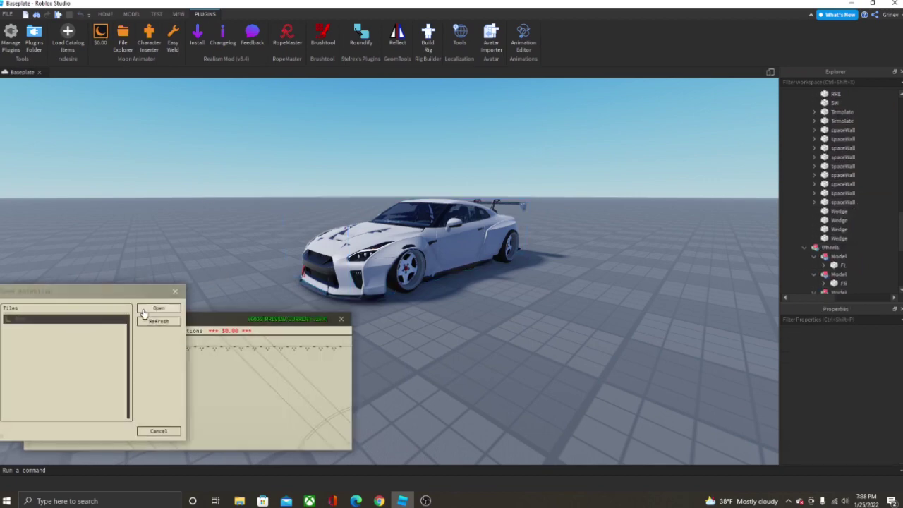
{"action": "left_click", "coordinate": [147, 309]}
{"action": "left_click", "coordinate": [31, 344]}
{"action": "left_click", "coordinate": [345, 272]}
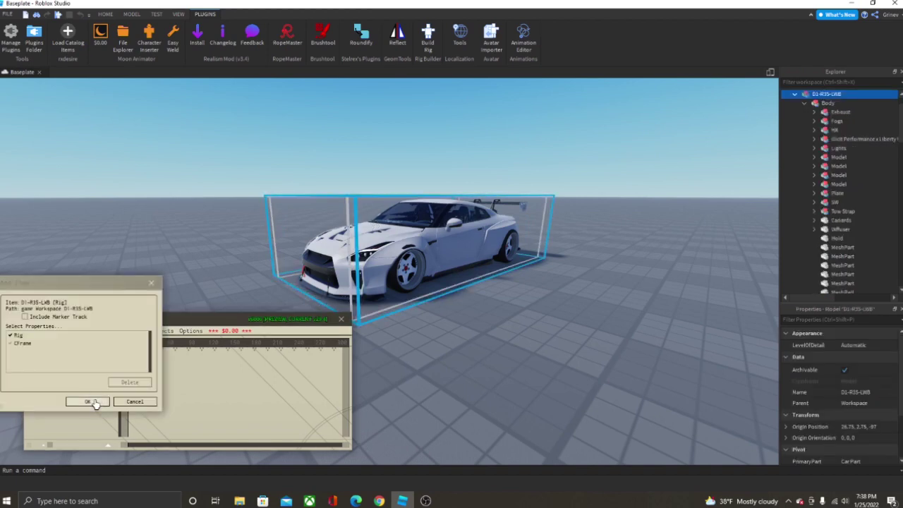
{"action": "left_click", "coordinate": [87, 402]}
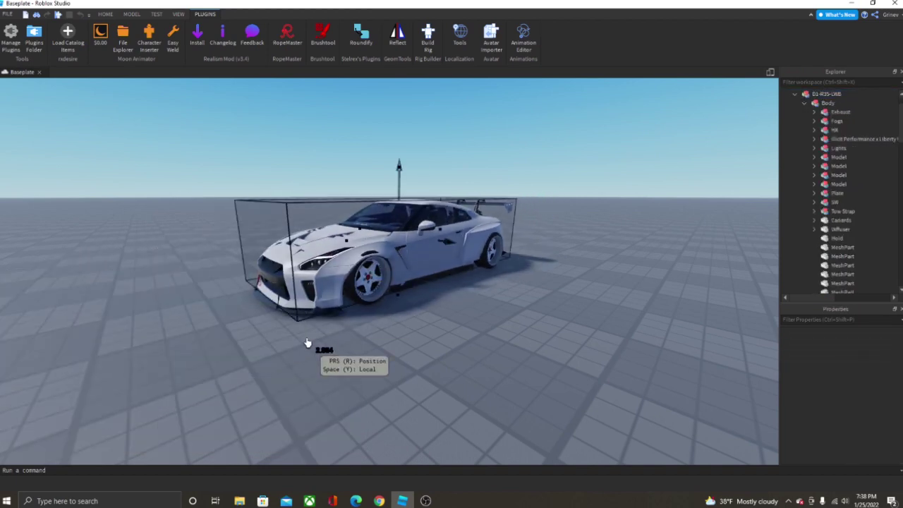
Step: Test the rigged car by rotating it with the animator's rotation handles, and close Moon Animator
{"action": "key", "text": "r"}
{"action": "left_click_drag", "start_coordinate": [420, 295], "coordinate": [436, 292]}
{"action": "key", "text": "w"}
{"action": "right_click_drag", "start_coordinate": [435, 291], "coordinate": [435, 289]}
{"action": "left_click_drag", "start_coordinate": [371, 312], "coordinate": [412, 313]}
{"action": "left_click", "coordinate": [343, 322]}
{"action": "left_click", "coordinate": [340, 356]}
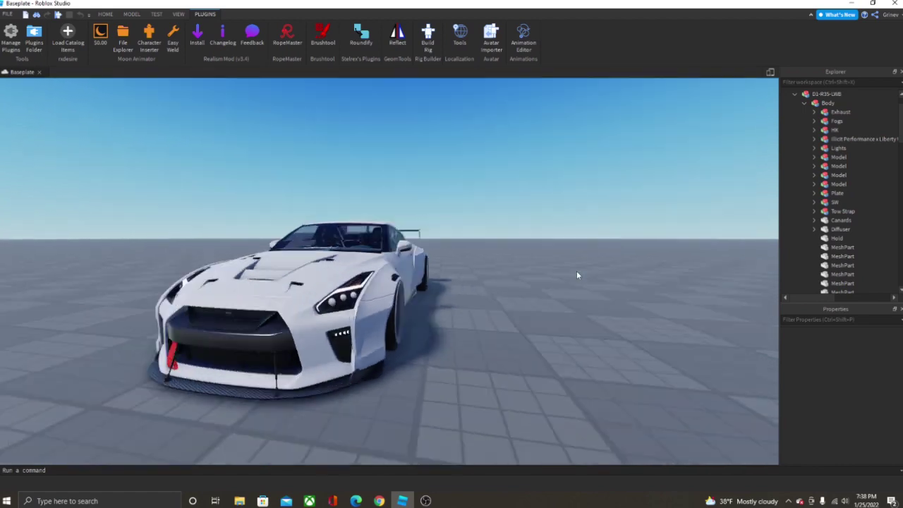
{"action": "right_click_drag", "start_coordinate": [576, 275], "coordinate": [576, 275]}
{"action": "scroll", "coordinate": [363, 225], "scroll_direction": "down", "scroll_amount": 5}
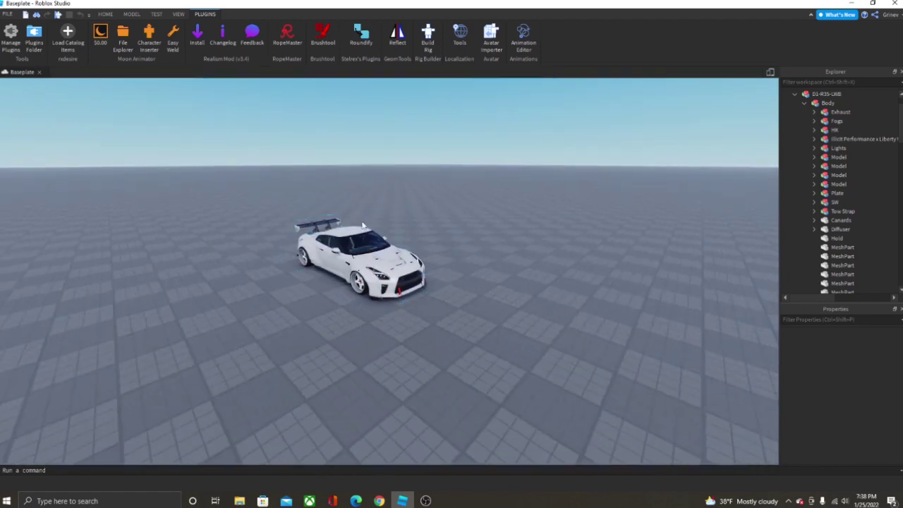
{"action": "scroll", "coordinate": [451, 217], "scroll_direction": "up", "scroll_amount": 4}
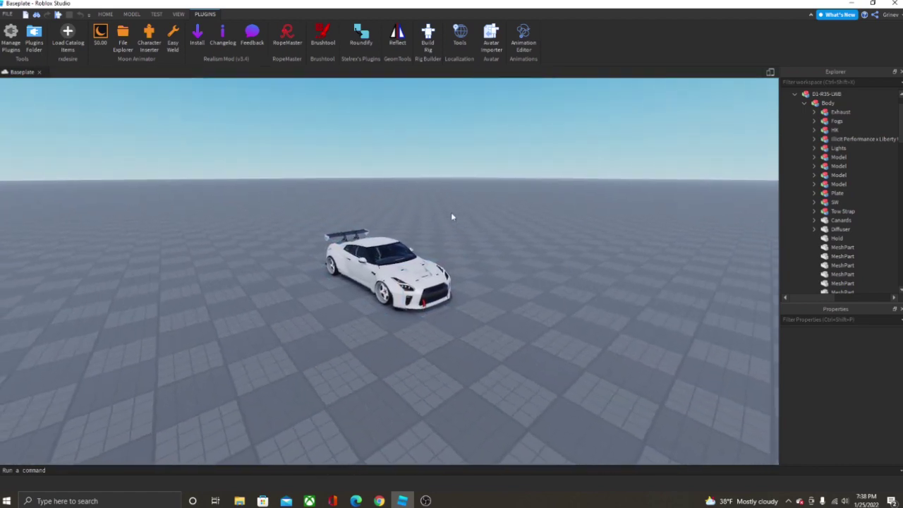
{"action": "scroll", "coordinate": [452, 216], "scroll_direction": "down", "scroll_amount": 4}
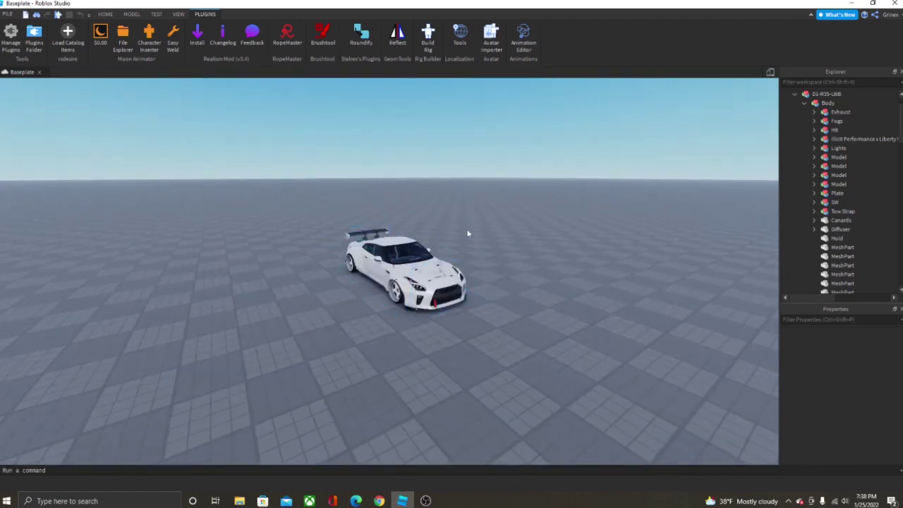